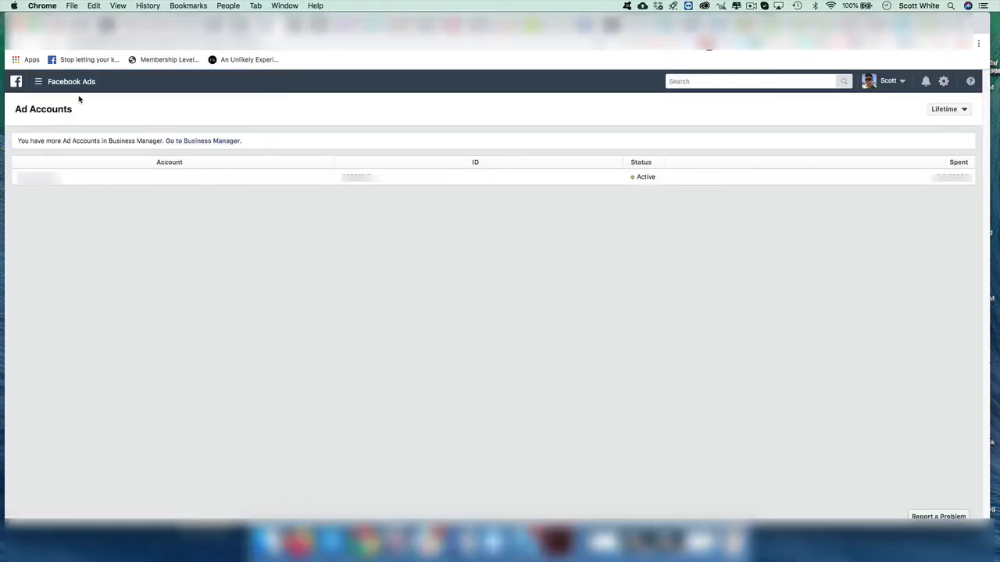
Open the Pixels page of Events Manager from the full list of business tools.
left_click(38, 82)
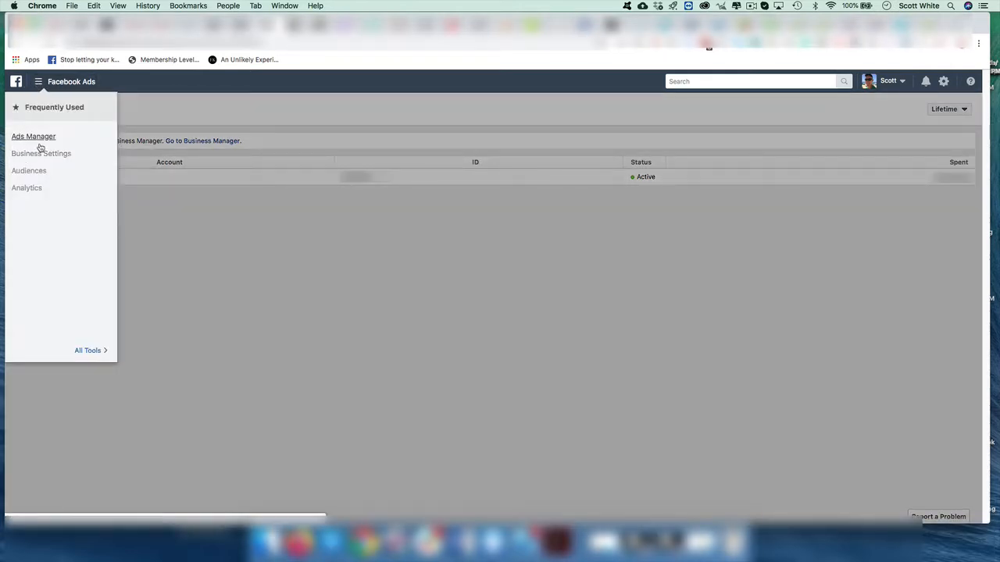
mouse_move(104, 360)
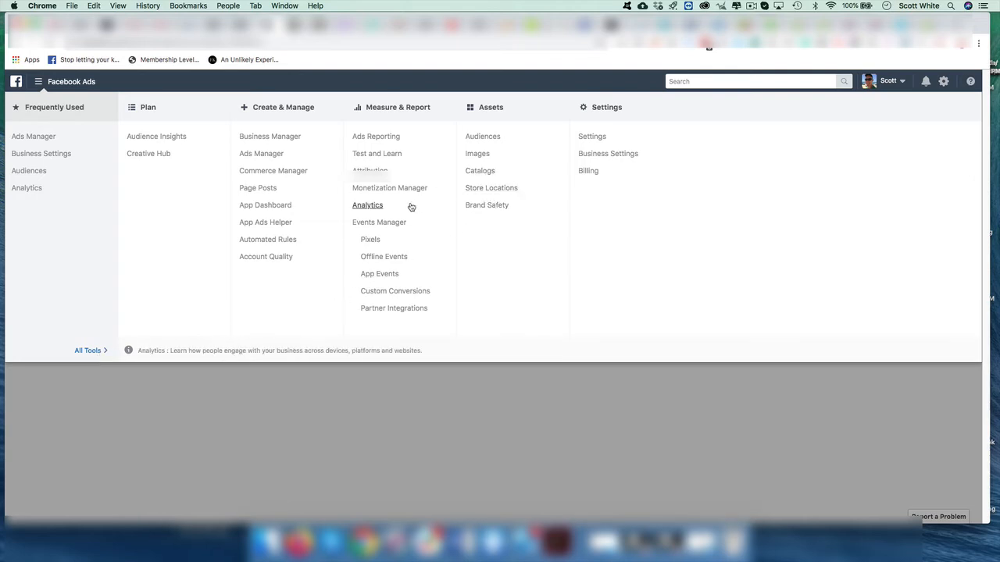
left_click(370, 240)
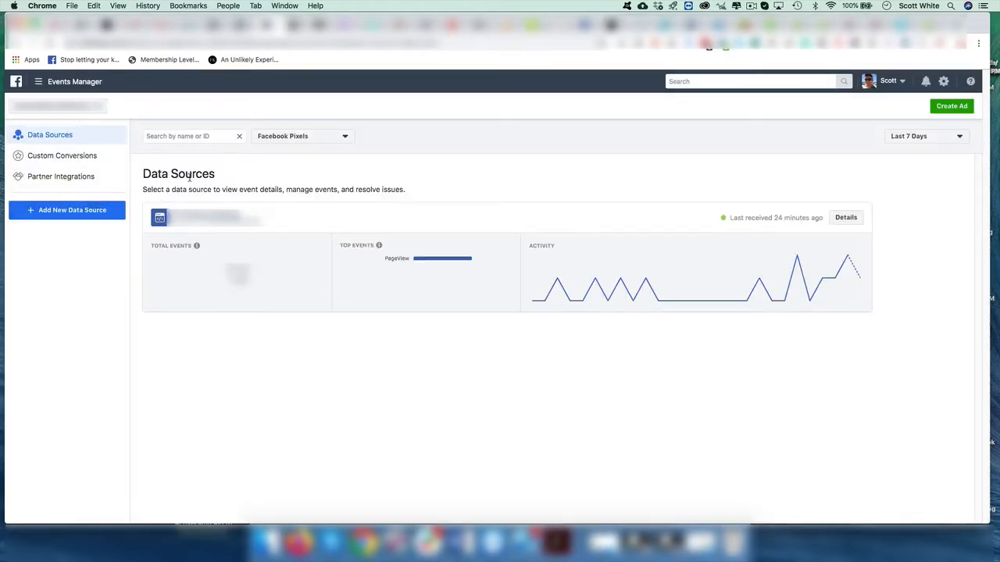
Switch Events Manager to the other ad account and bring up its pixel overview.
left_click(96, 109)
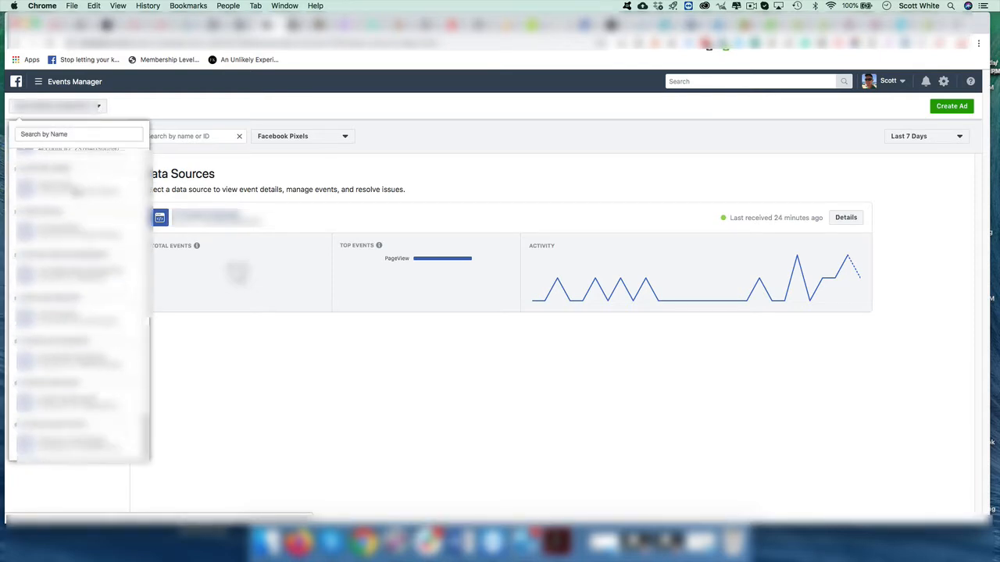
left_click(225, 395)
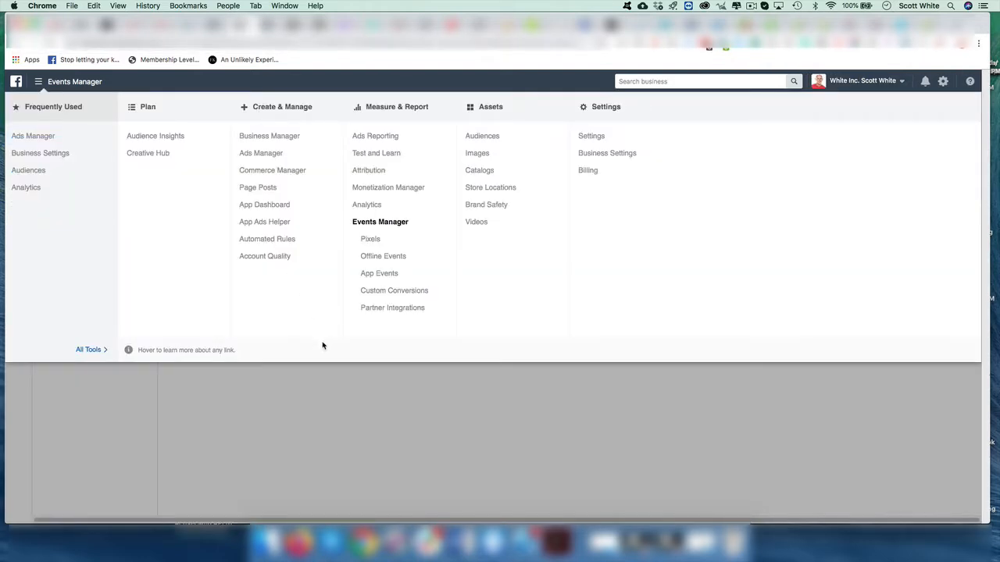
left_click(273, 426)
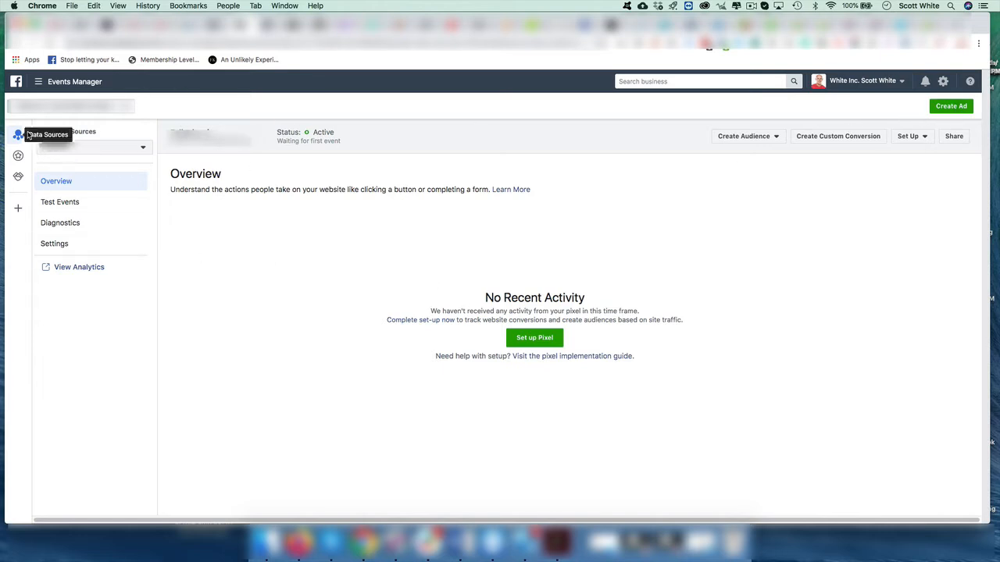
left_click(535, 341)
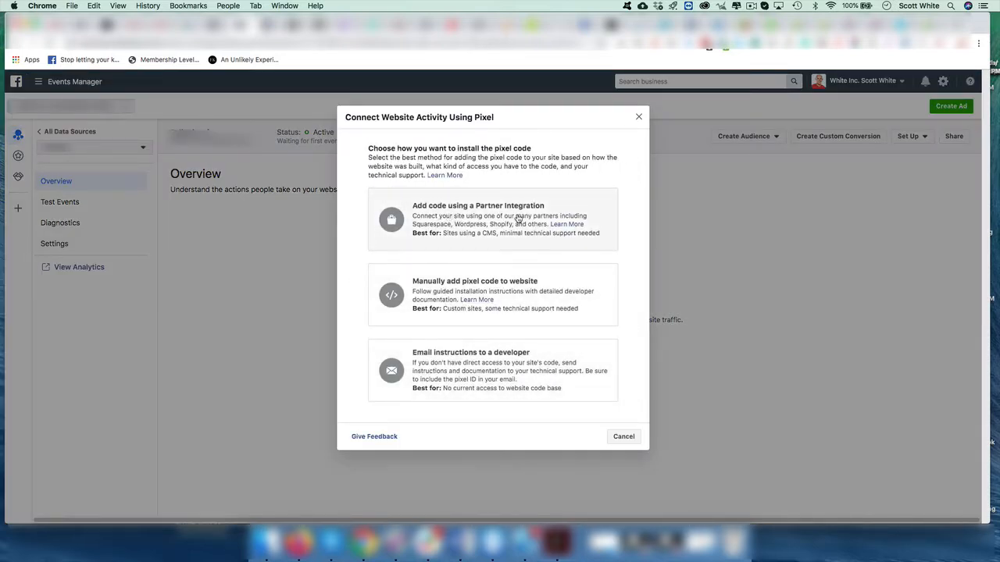
left_click(494, 219)
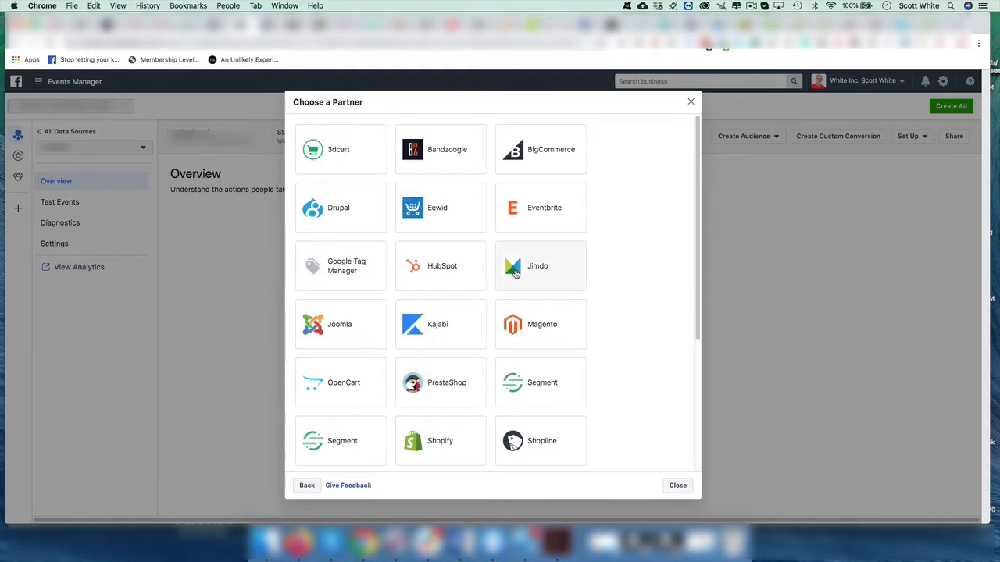
scroll(515, 270, "down", 5)
left_click(337, 419)
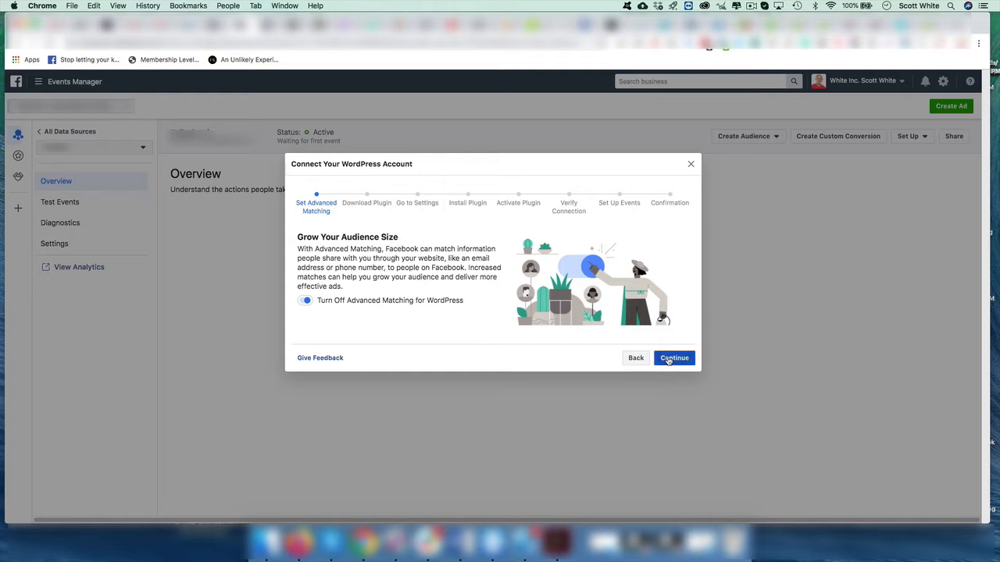
left_click(667, 360)
left_click(669, 361)
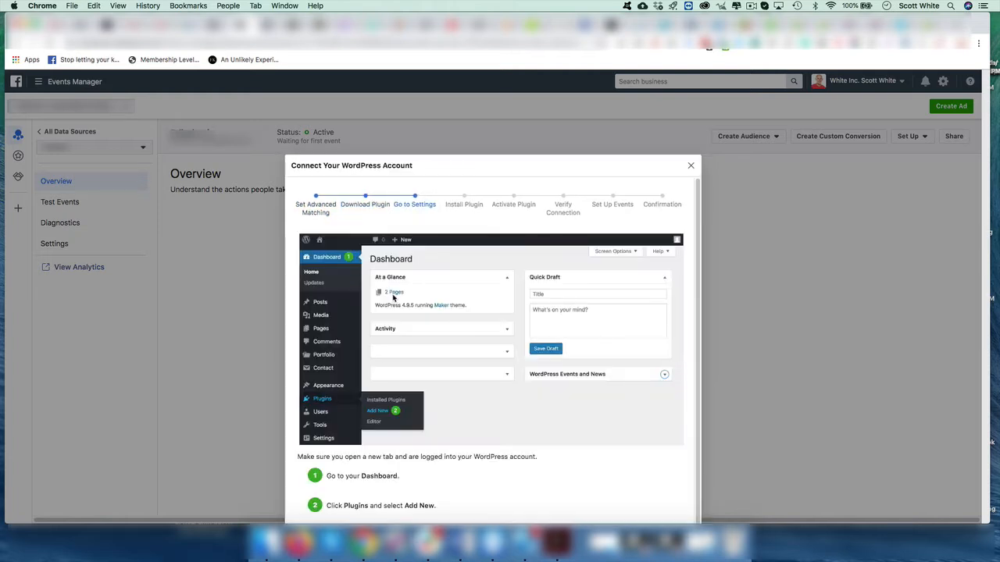
scroll(560, 368, "down", 1)
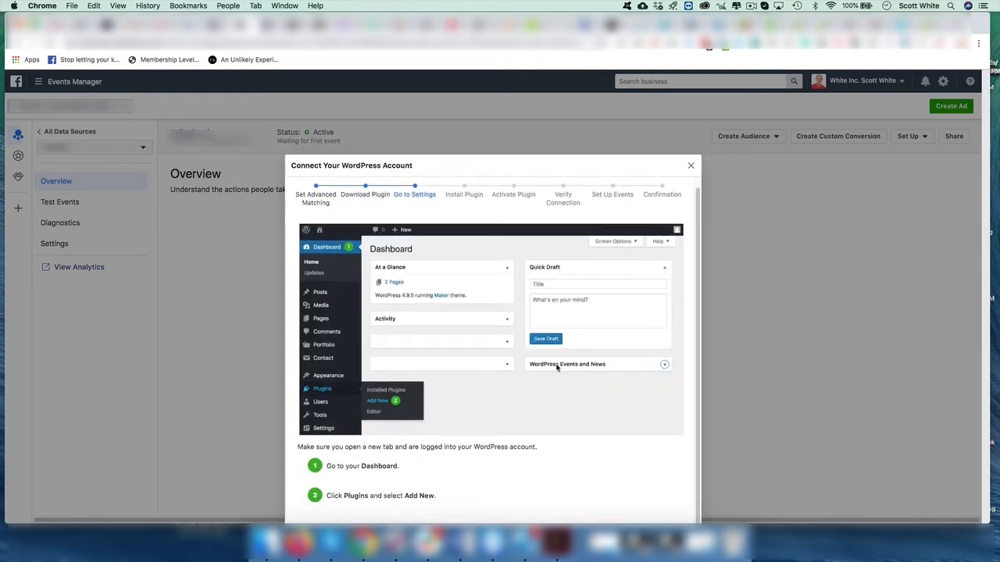
scroll(559, 360, "up", 1)
scroll(659, 284, "down", 1)
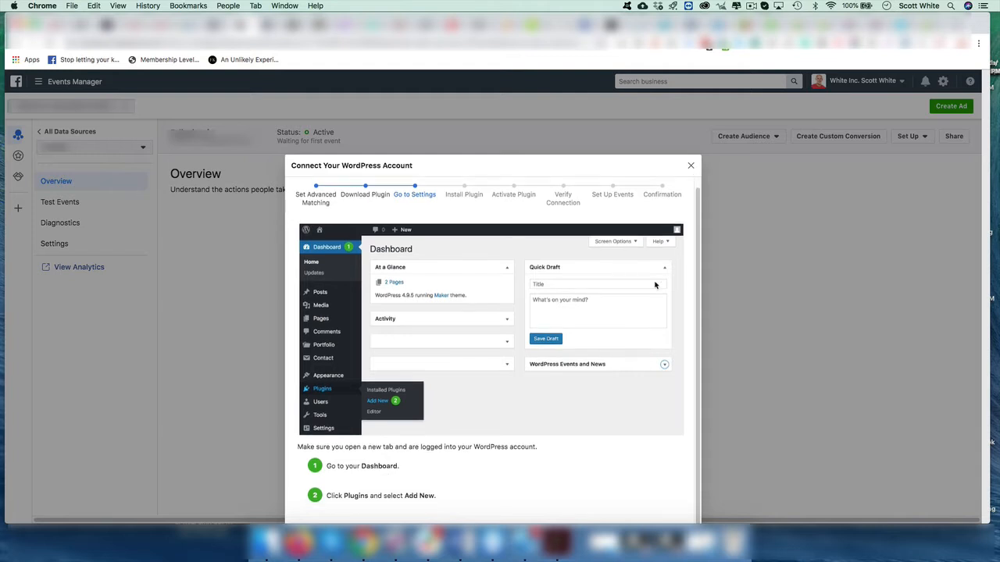
left_click(691, 168)
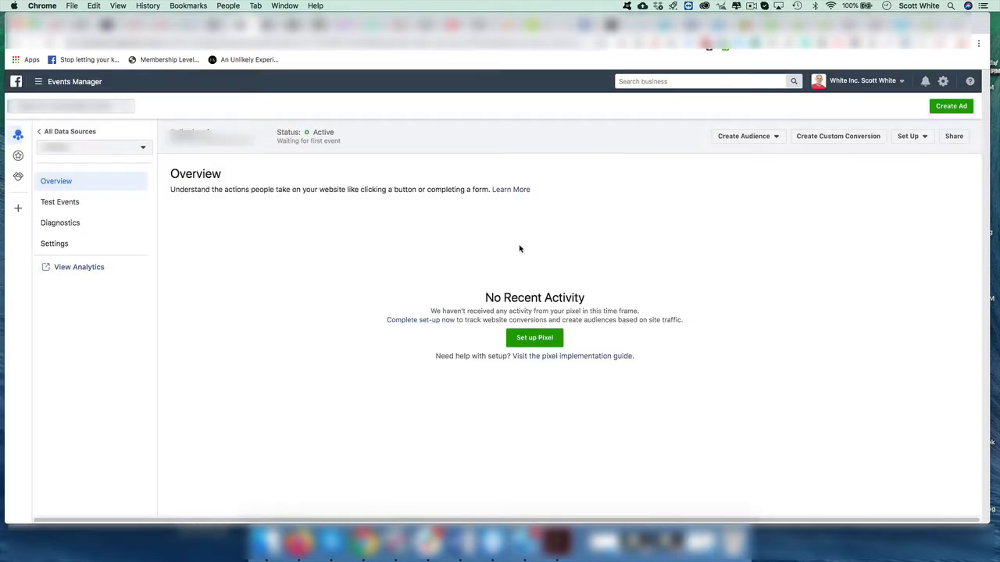
Set up the pixel by manually adding the code to the website, and copy the base code.
left_click(528, 339)
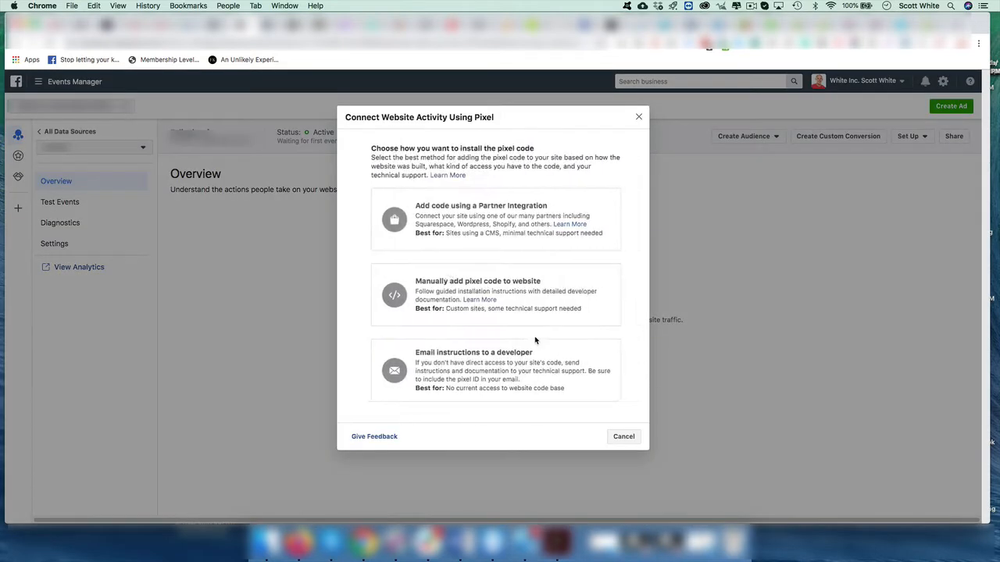
left_click(486, 287)
scroll(444, 280, "down", 2)
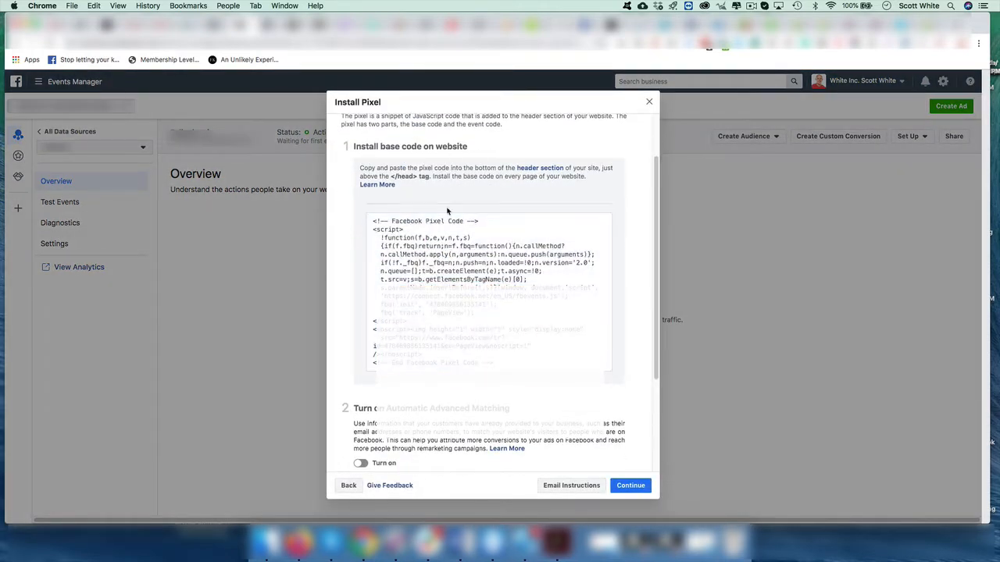
scroll(430, 177, "down", 4)
left_click(430, 178)
scroll(459, 209, "up", 6)
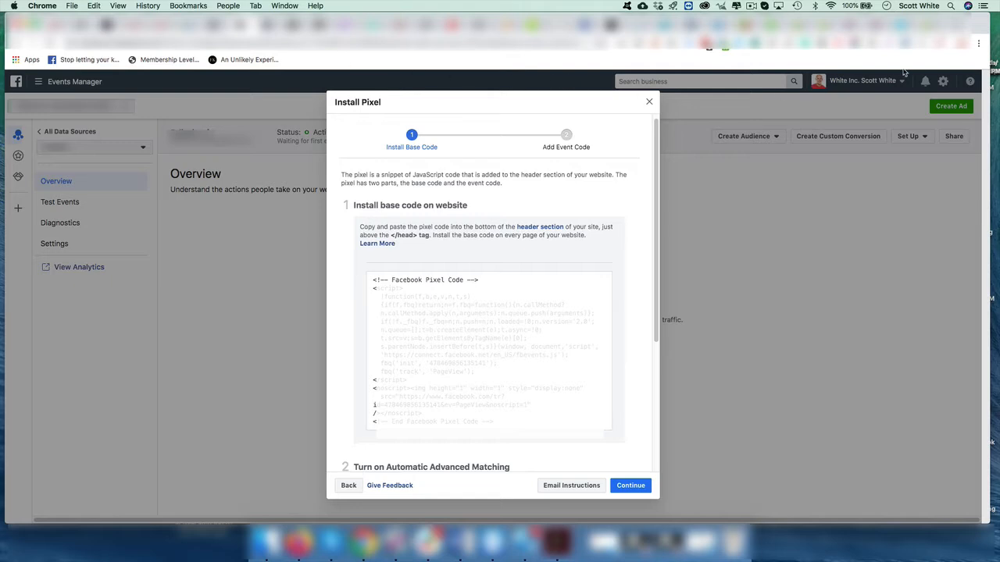
Switch to the foliopin.com site and open the Add Plugins page in its WordPress dashboard.
left_click(956, 24)
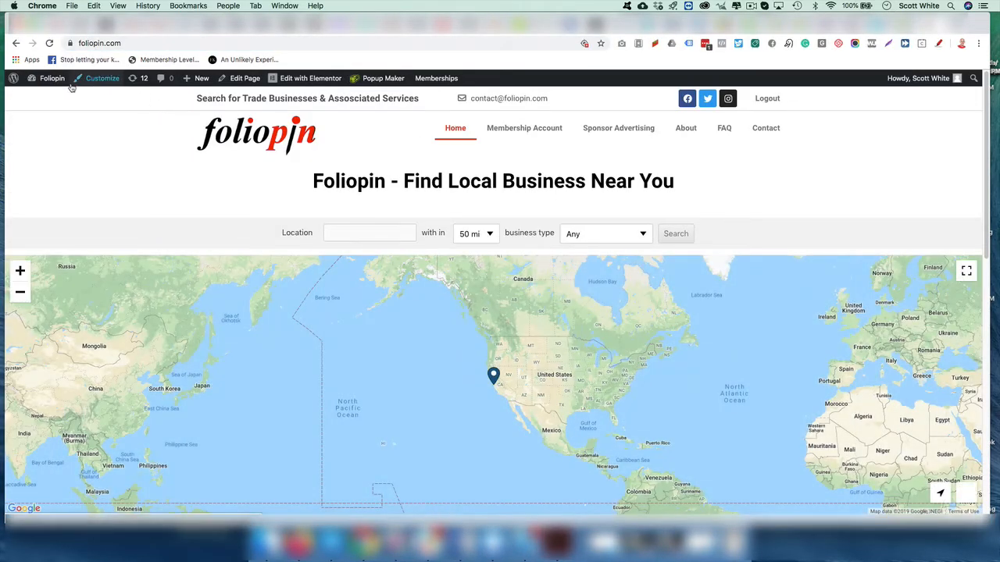
mouse_move(41, 82)
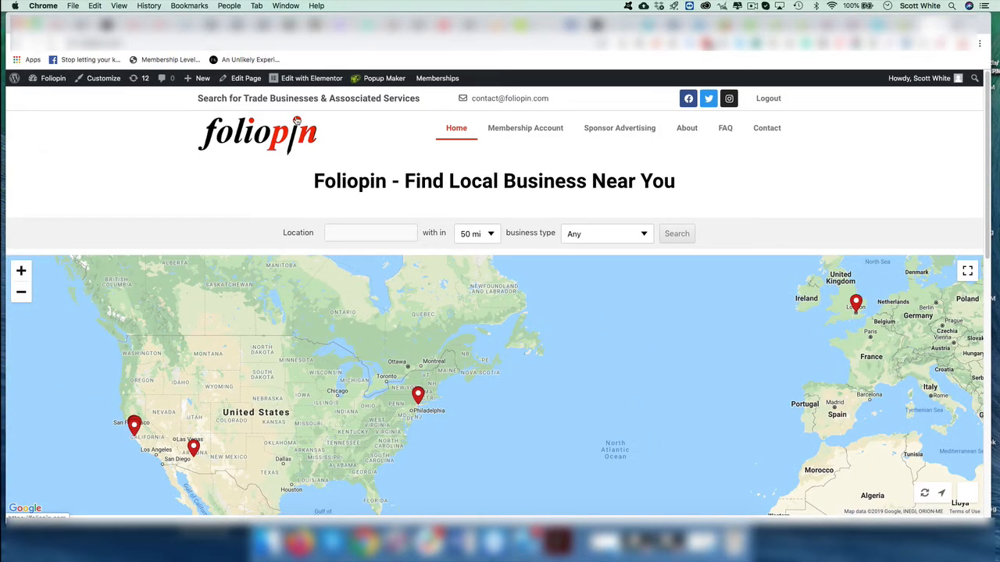
left_click(297, 120)
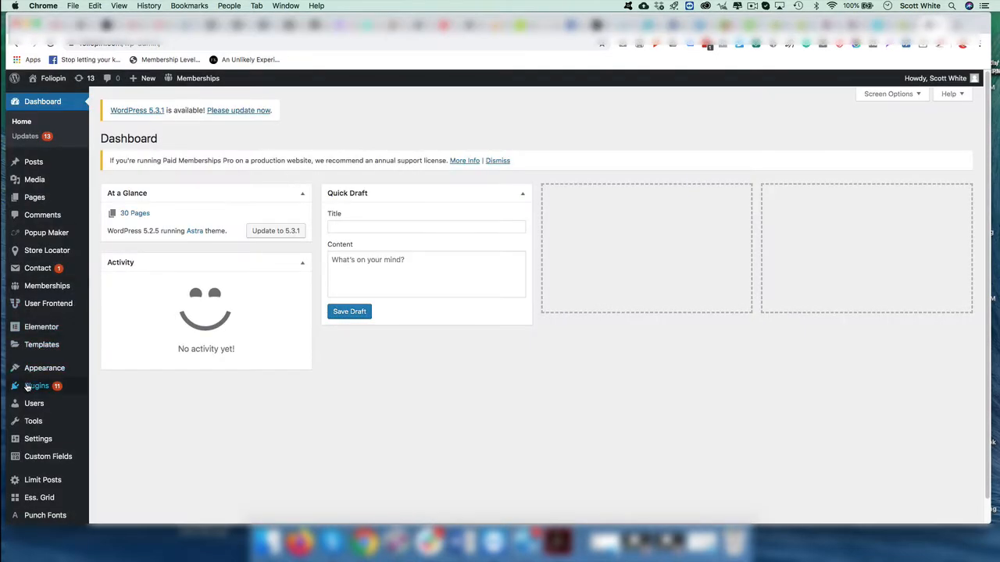
mouse_move(35, 388)
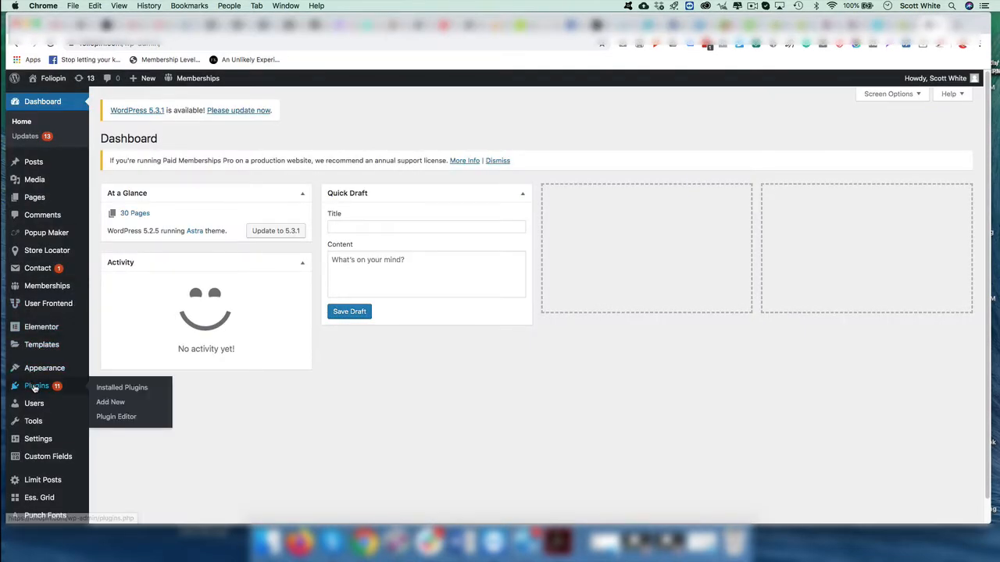
left_click(102, 403)
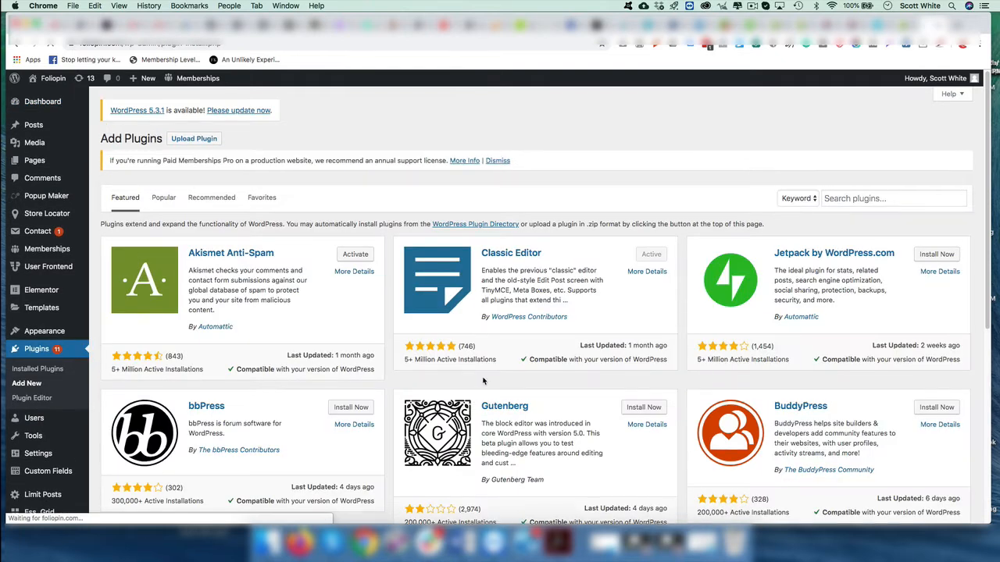
Search the plugin directory for "header footer code".
left_click(876, 199)
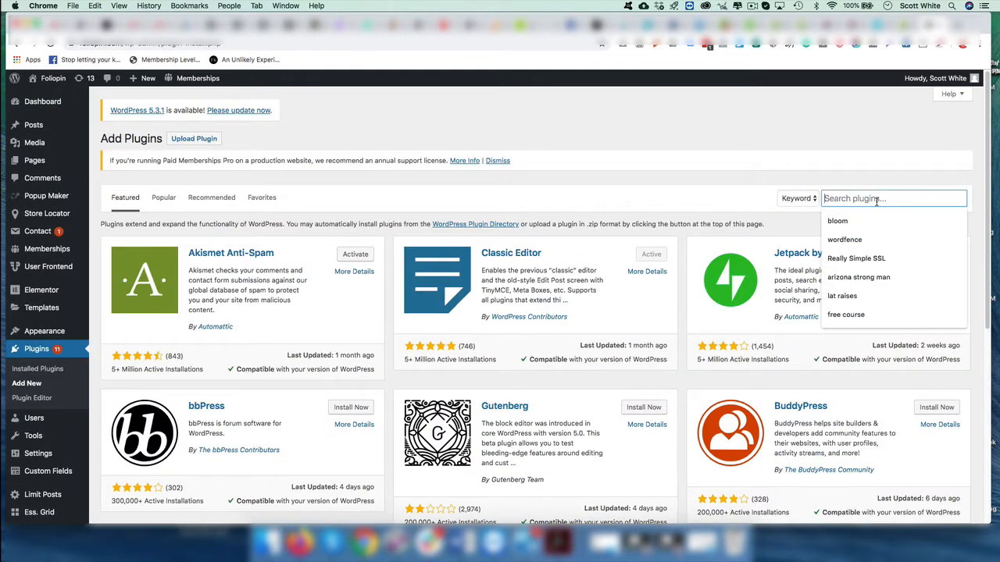
type("header ")
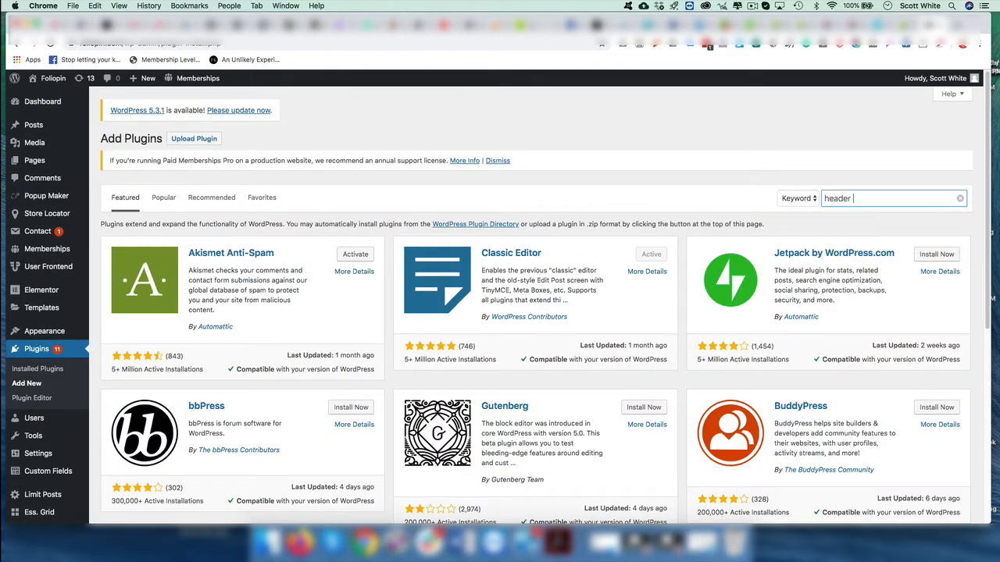
type("footer code")
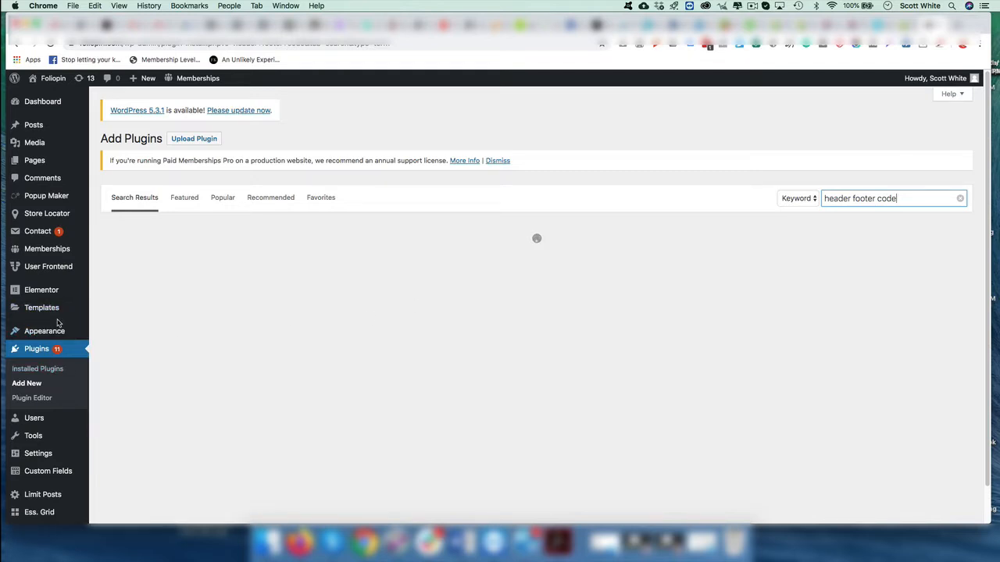
Install the Header Footer Code Manager plugin by 99robots from the search results.
scroll(57, 323, "down", 2)
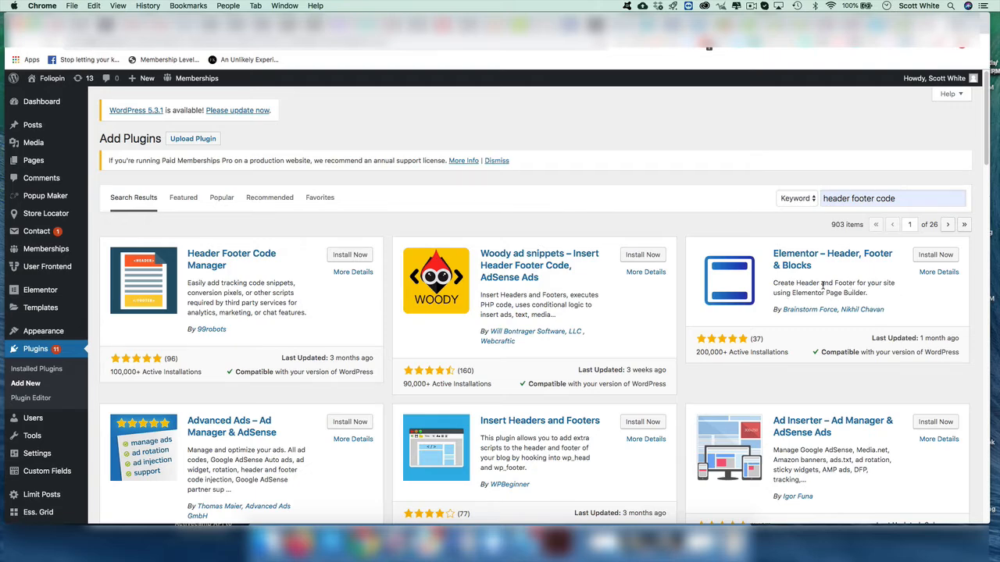
scroll(380, 312, "down", 1)
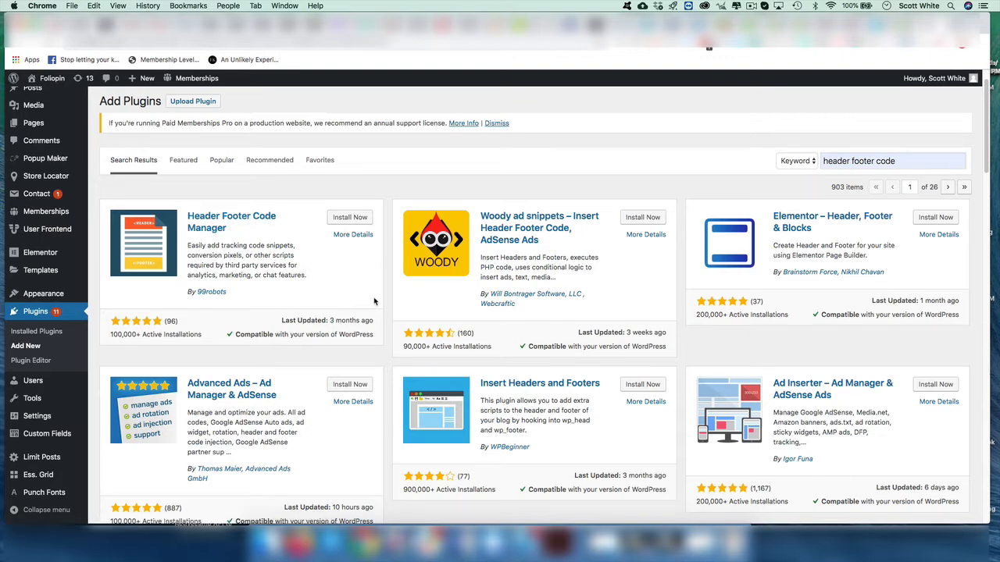
scroll(375, 305, "down", 1)
scroll(374, 305, "down", 2)
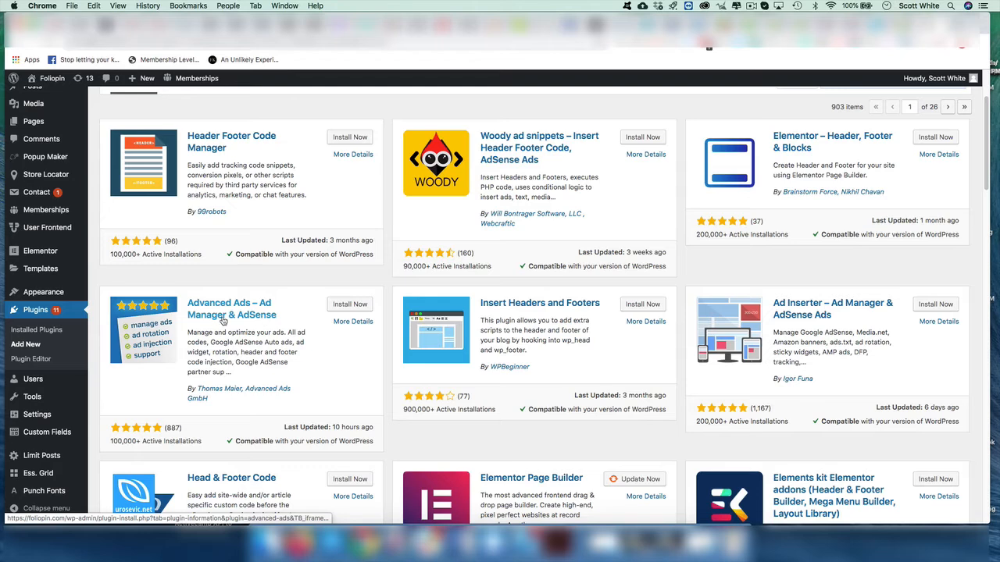
scroll(313, 281, "down", 3)
scroll(337, 245, "up", 6)
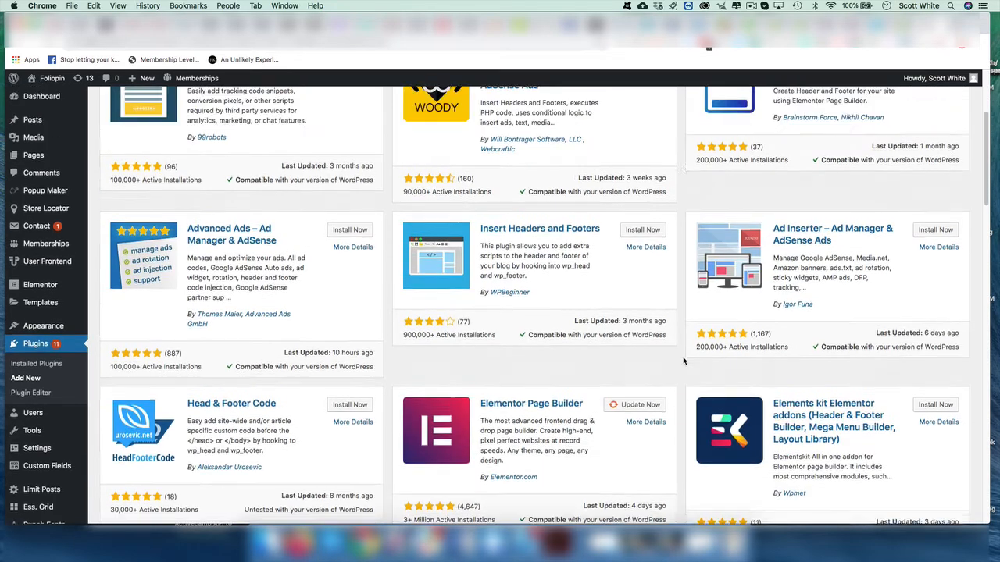
left_click(347, 256)
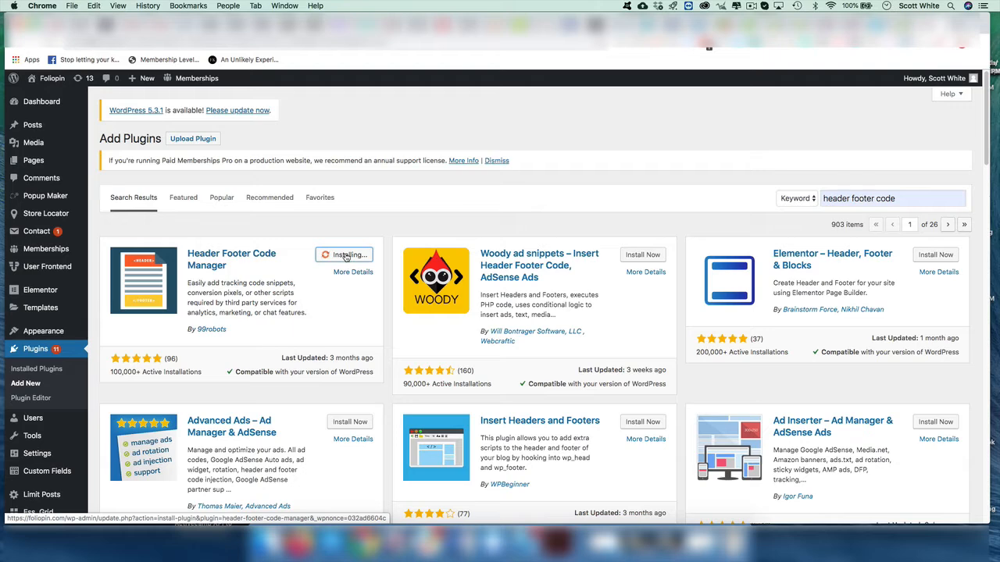
Activate the Header Footer Code Manager plugin and open a blank form for a new snippet.
scroll(602, 386, "down", 5)
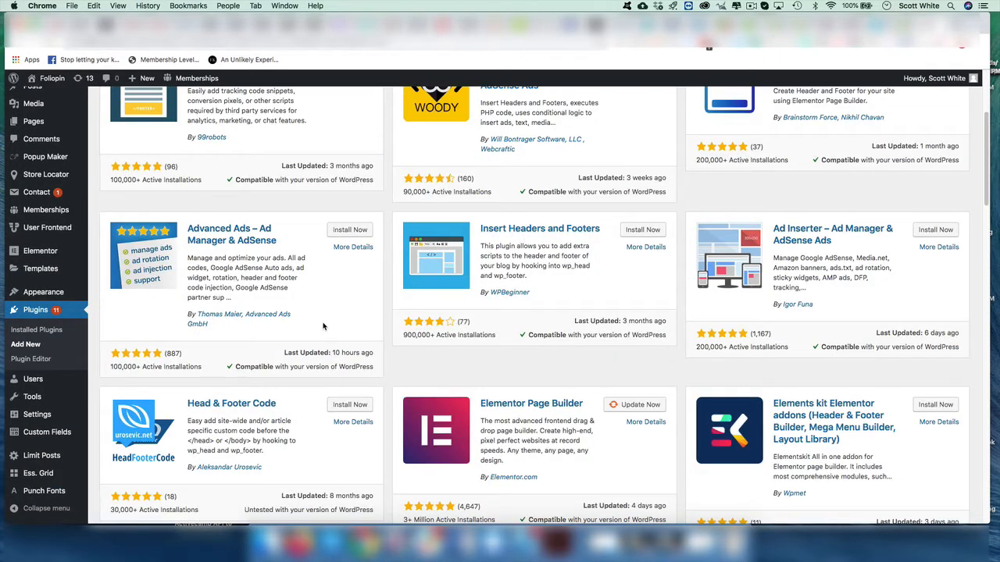
scroll(370, 329, "up", 4)
scroll(370, 329, "up", 1)
scroll(370, 329, "down", 10)
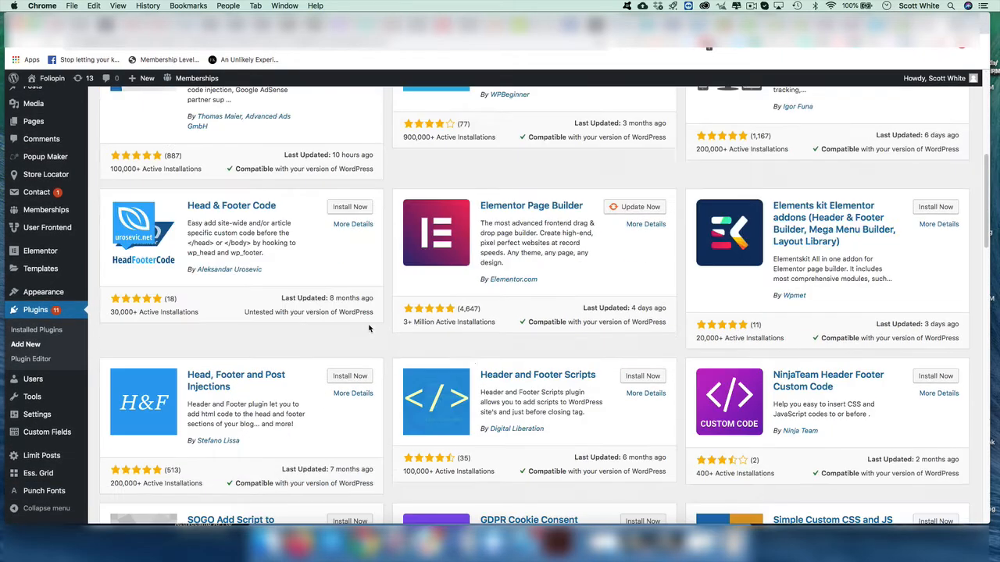
scroll(457, 472, "down", 4)
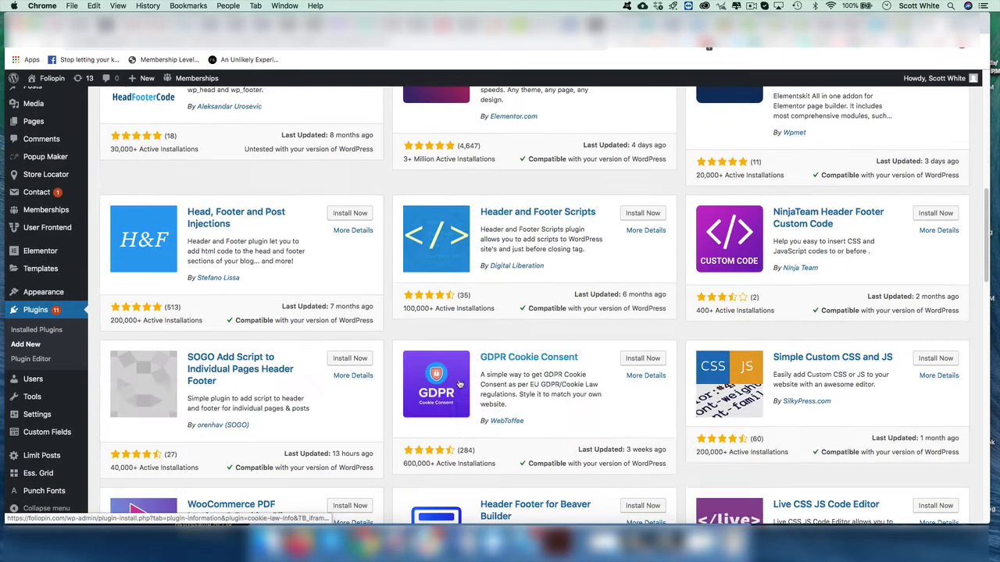
scroll(474, 365, "down", 9)
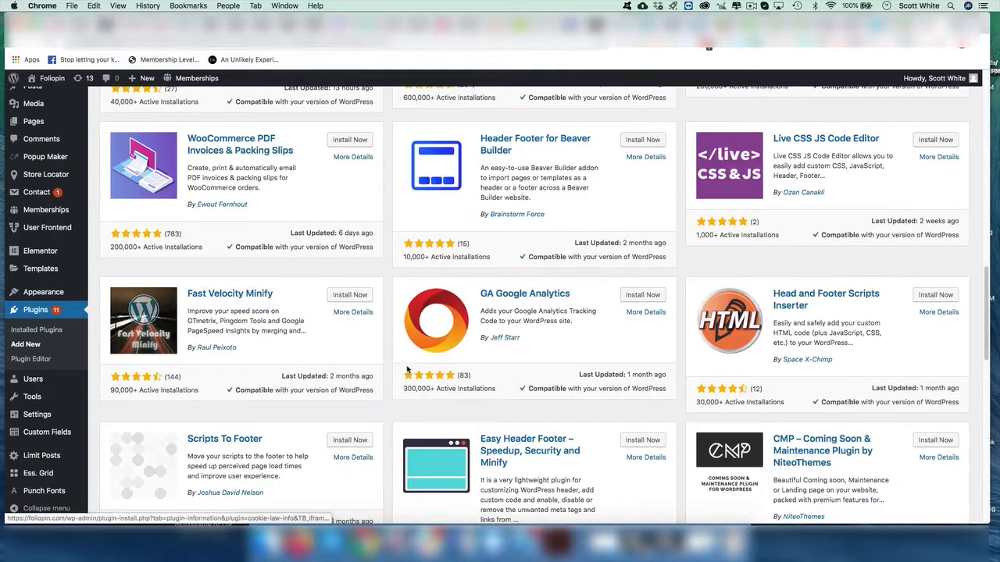
scroll(409, 367, "up", 20)
left_click(352, 257)
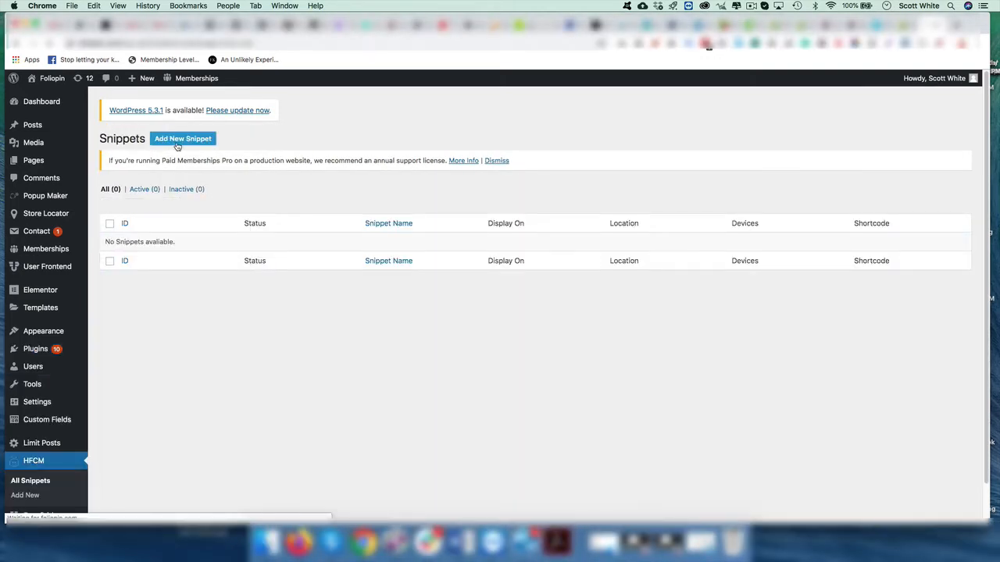
left_click(178, 146)
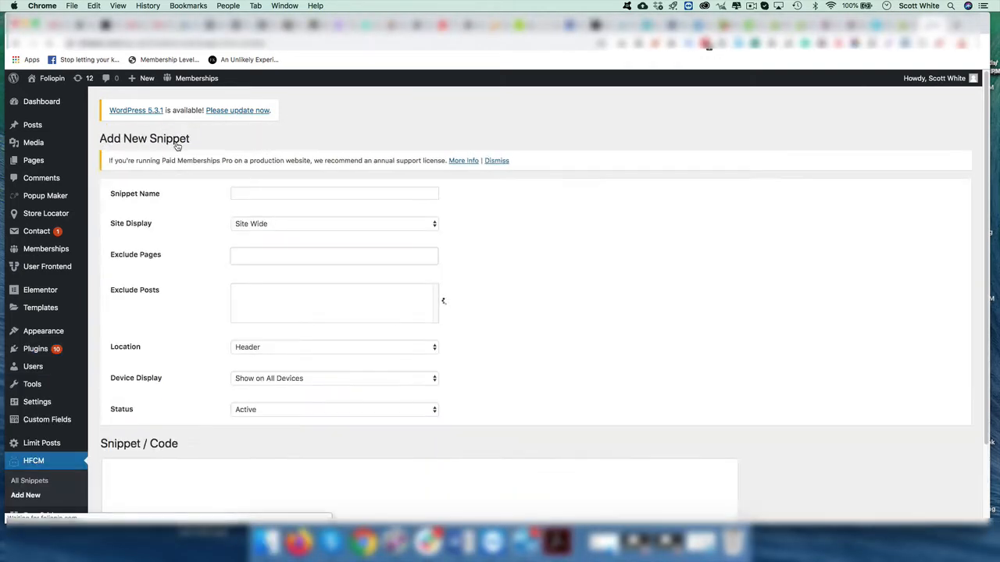
Name the new snippet "FB pixel PV".
left_click(267, 194)
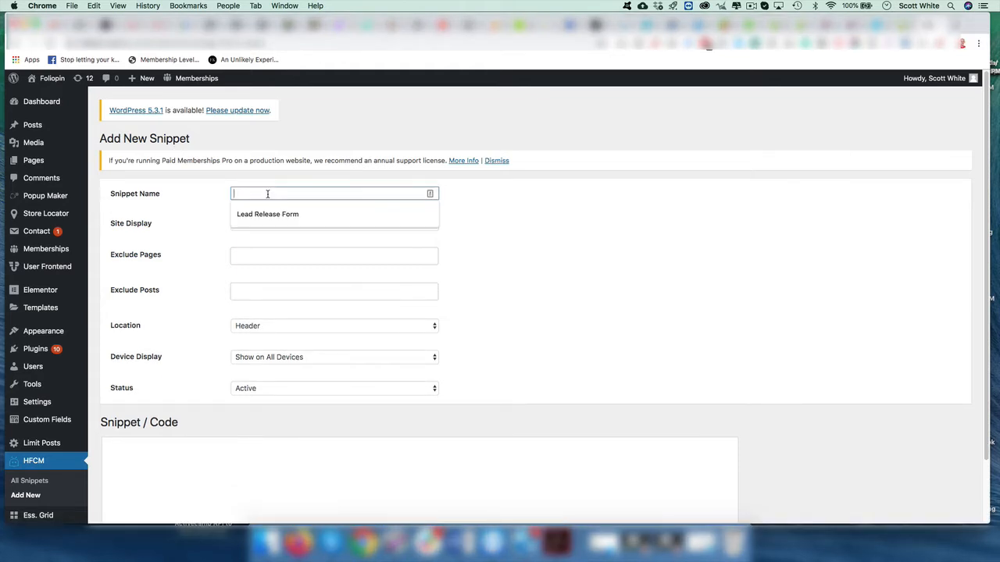
type("FB pixel PV")
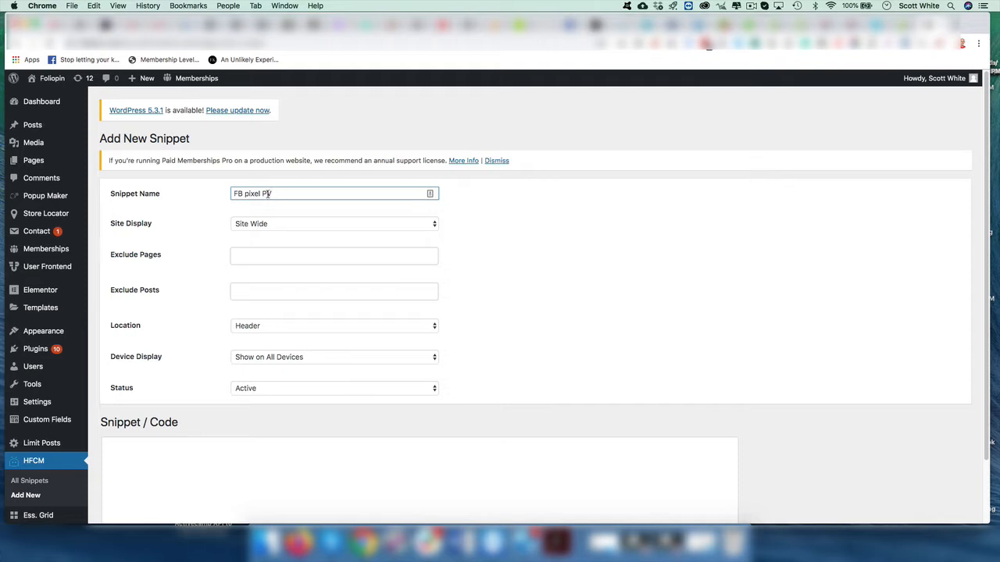
Look through the list of pages that can be excluded from the site-wide snippet without choosing any.
left_click(269, 259)
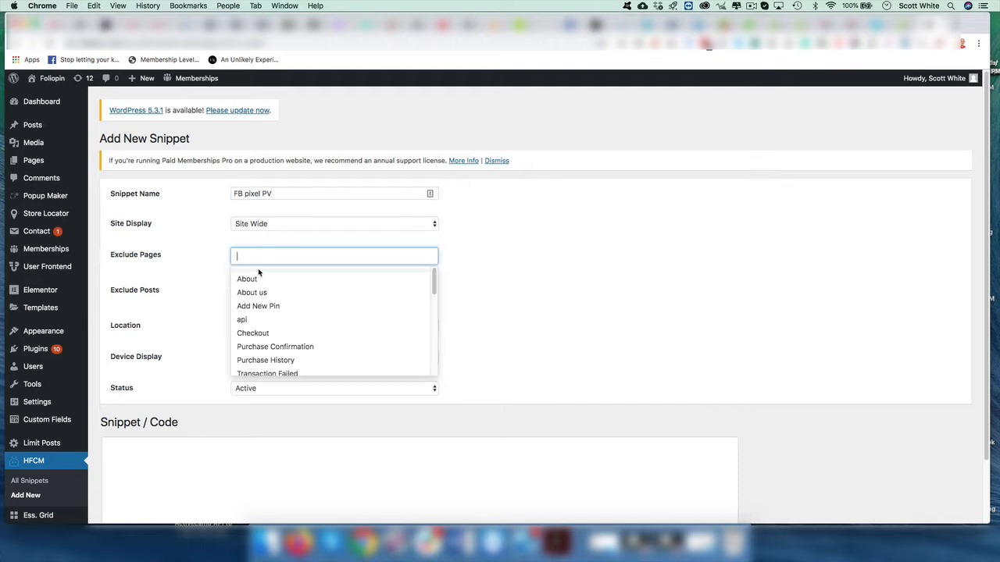
left_click(198, 284)
left_click(306, 256)
scroll(312, 313, "down", 10)
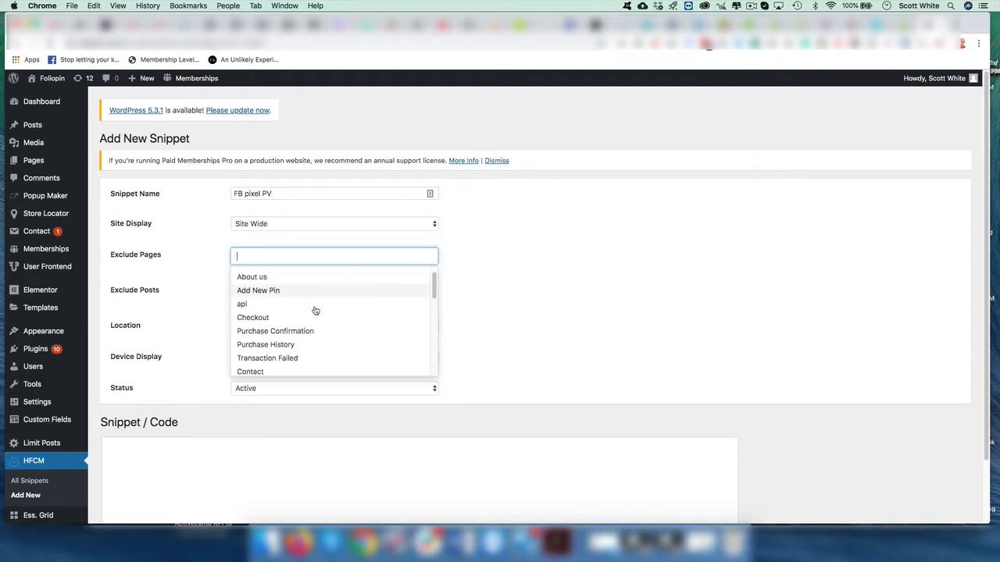
scroll(307, 325, "down", 5)
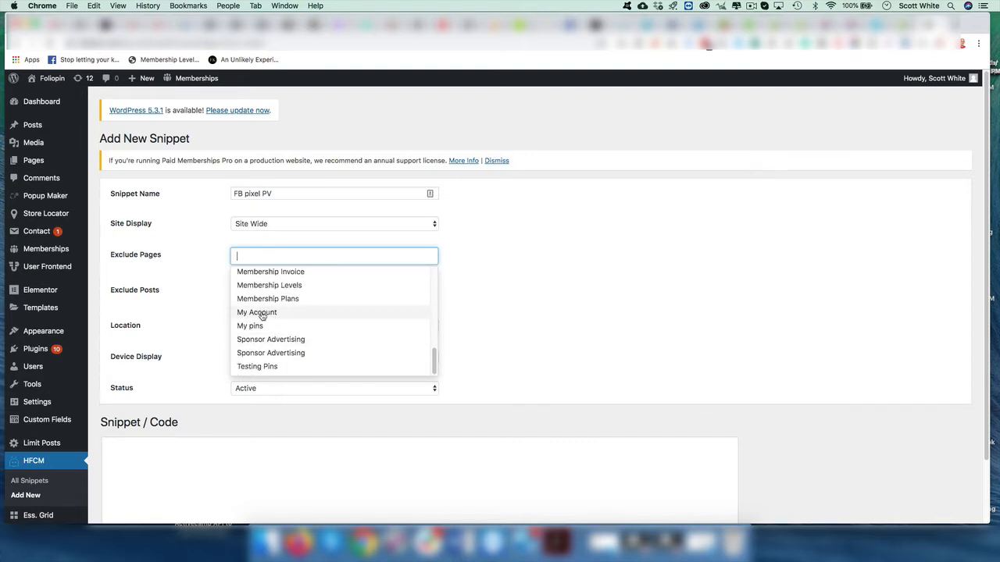
scroll(295, 316, "up", 1)
scroll(296, 316, "down", 1)
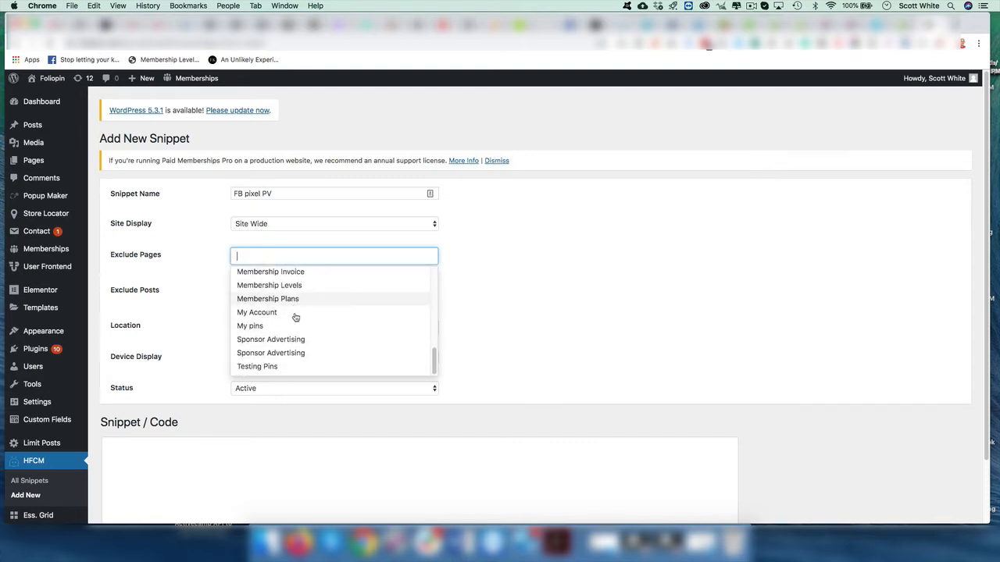
left_click(209, 316)
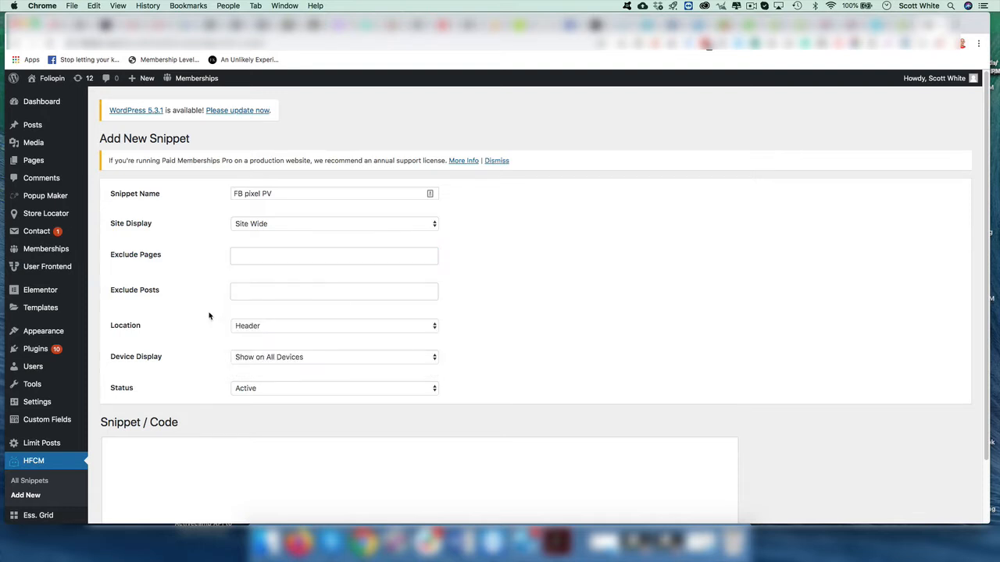
Leave the excluded posts empty and keep the location on Header and the device display on Show on All Devices.
left_click(268, 292)
left_click(575, 288)
left_click(317, 327)
left_click(319, 326)
scroll(214, 351, "down", 1)
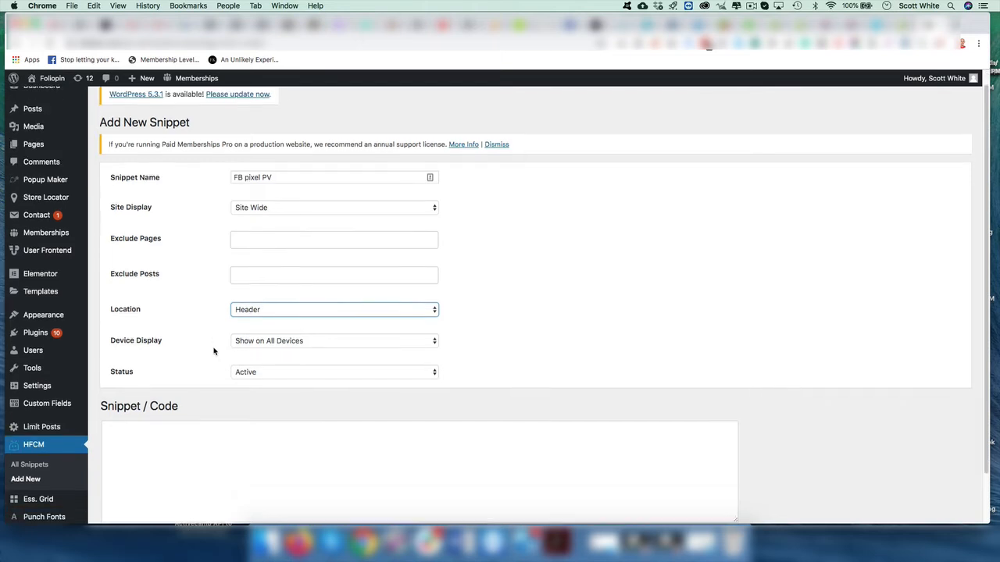
left_click(363, 340)
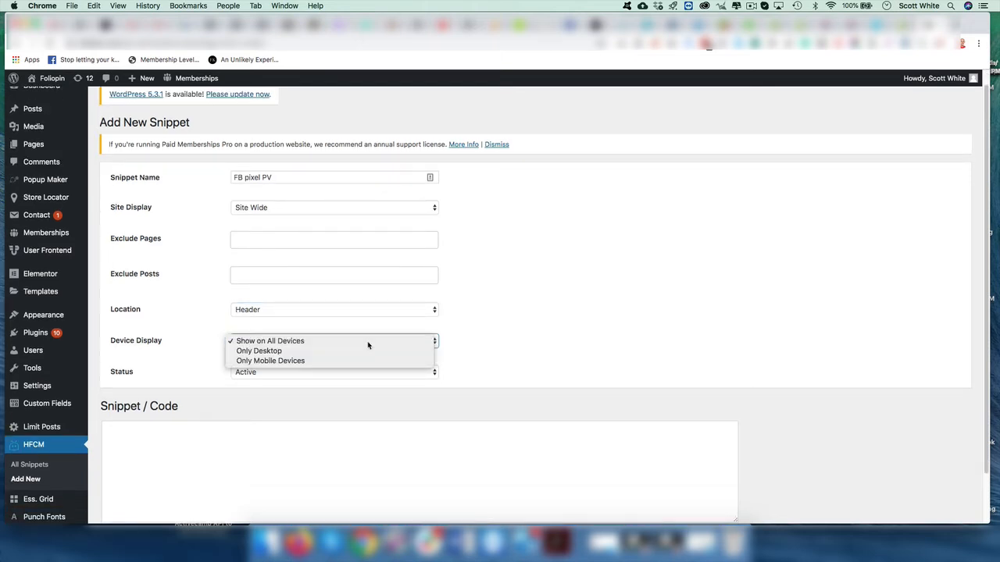
left_click(368, 341)
Paste the copied Facebook pixel base code into the snippet's code area.
scroll(448, 341, "down", 2)
left_click(308, 388)
key("super+v")
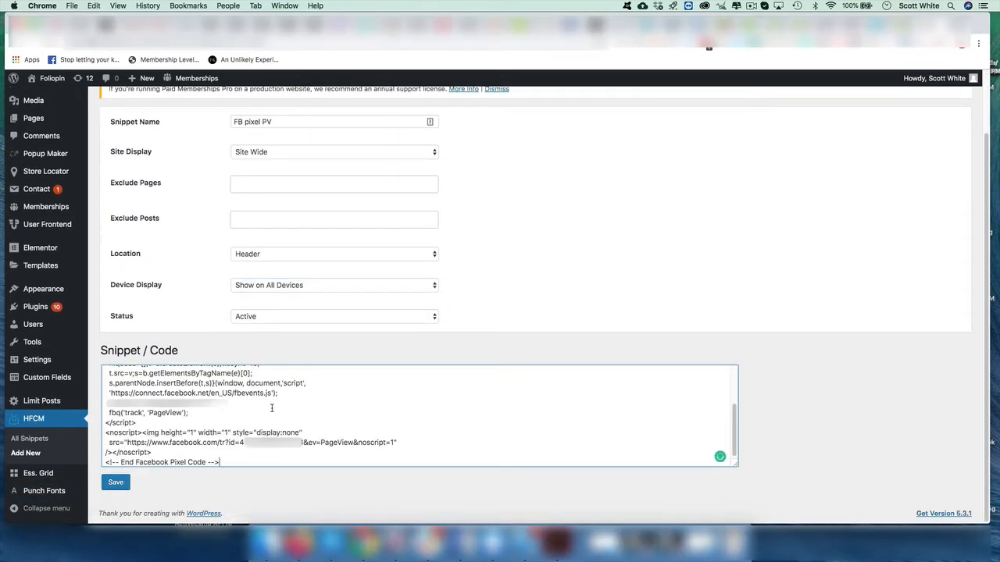
scroll(242, 412, "up", 5)
scroll(242, 408, "down", 4)
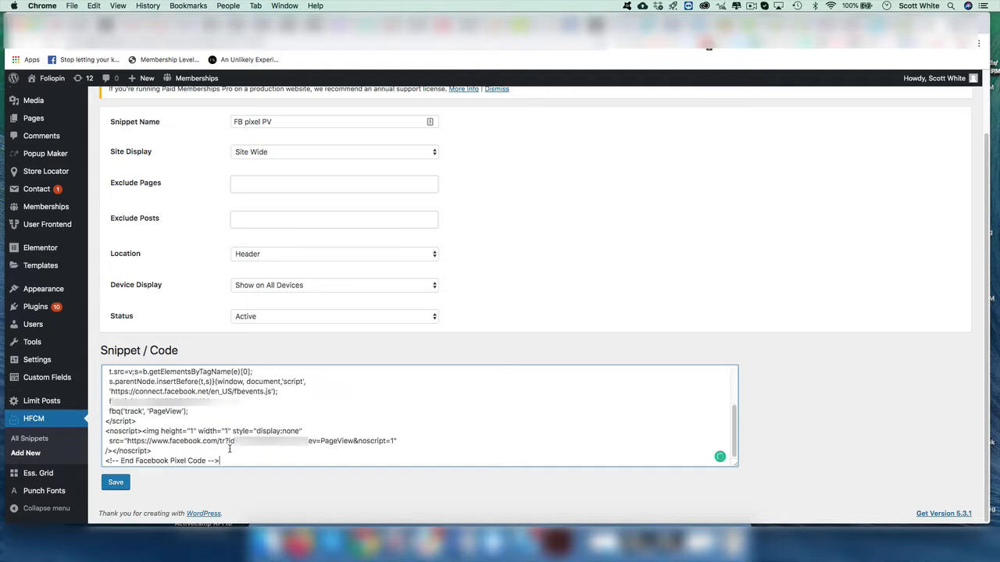
Duplicate the fbq('track', 'PageView'); line directly below itself and change the copy's event to ViewContent.
left_click_drag(108, 410, 211, 409)
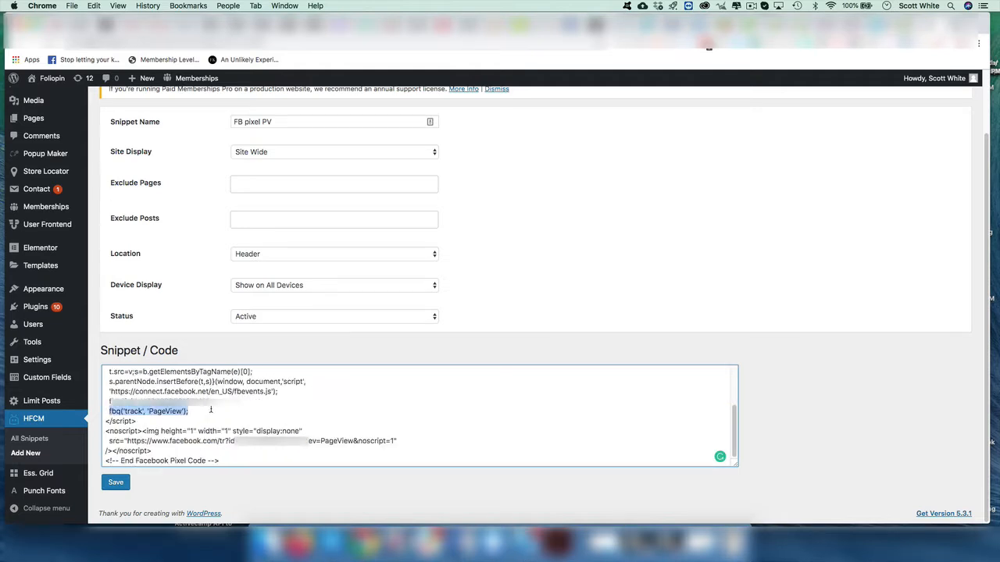
key("super+c")
left_click(210, 409)
key("Return")
key("super+v")
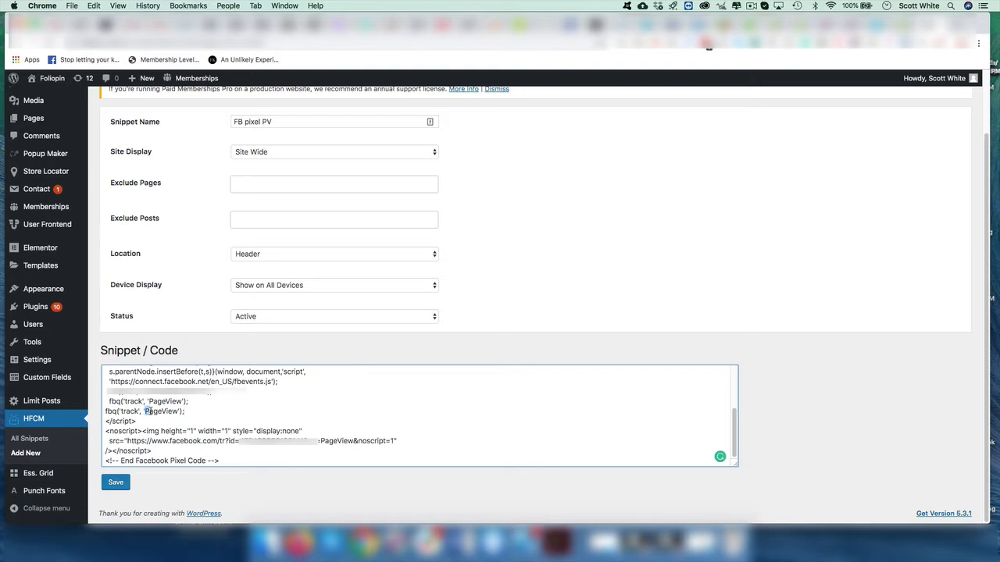
left_click_drag(146, 411, 169, 411)
type("Ve")
type("iewContent")
Check the added ViewContent event line and save the snippet.
left_click_drag(213, 410, 116, 412)
left_click_drag(211, 406, 112, 411)
left_click_drag(224, 412, 104, 412)
left_click(139, 411)
left_click_drag(107, 411, 200, 412)
left_click(211, 413)
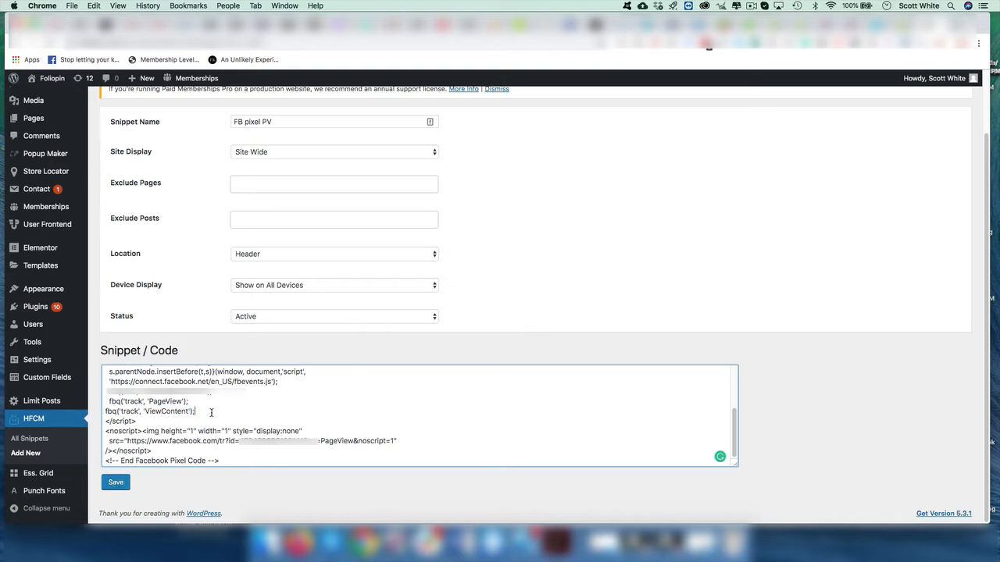
left_click(117, 483)
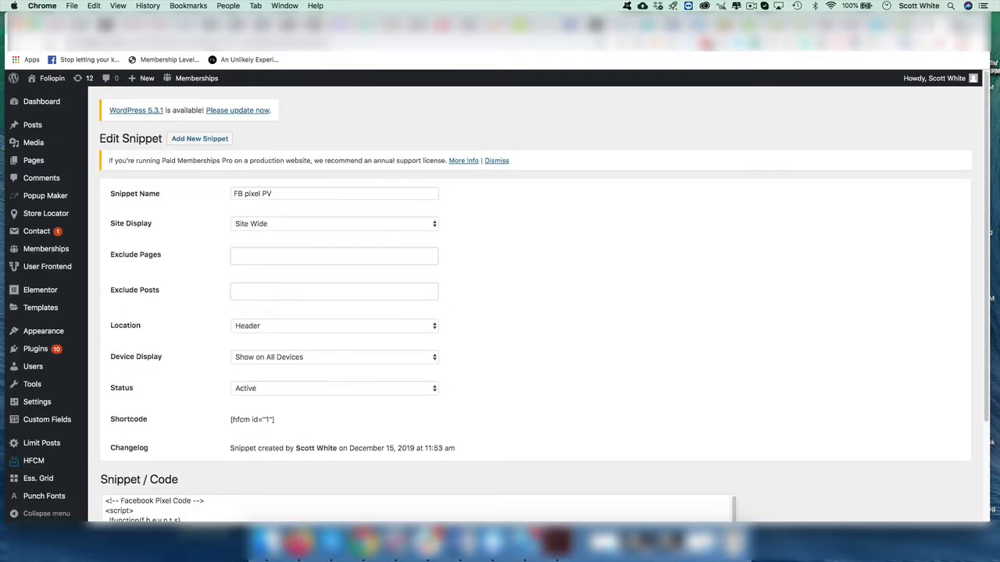
Open the foliopin.com home page in another tab and check its pixel events with Facebook Pixel Helper.
left_click(957, 25)
type("f")
key("Return")
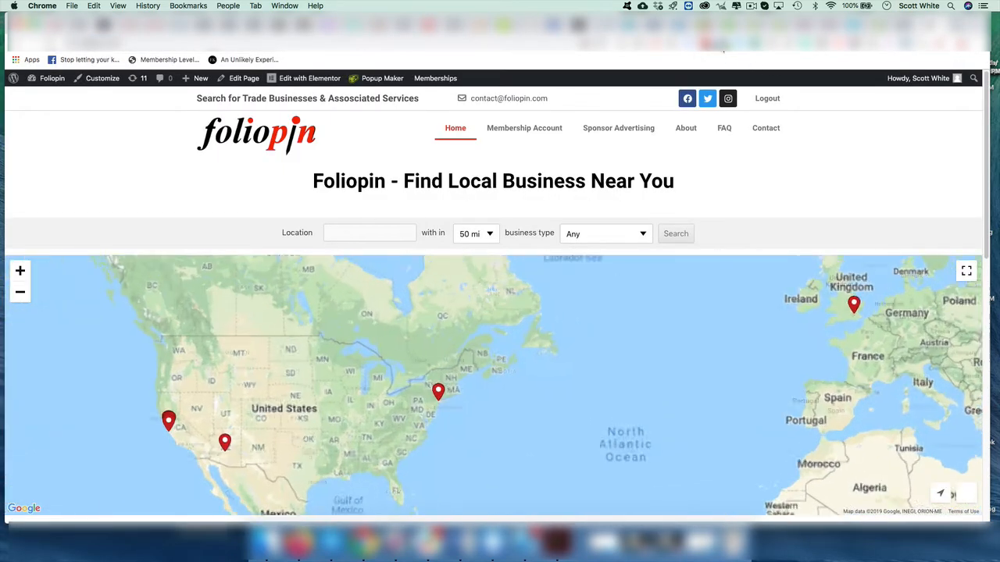
left_click(723, 45)
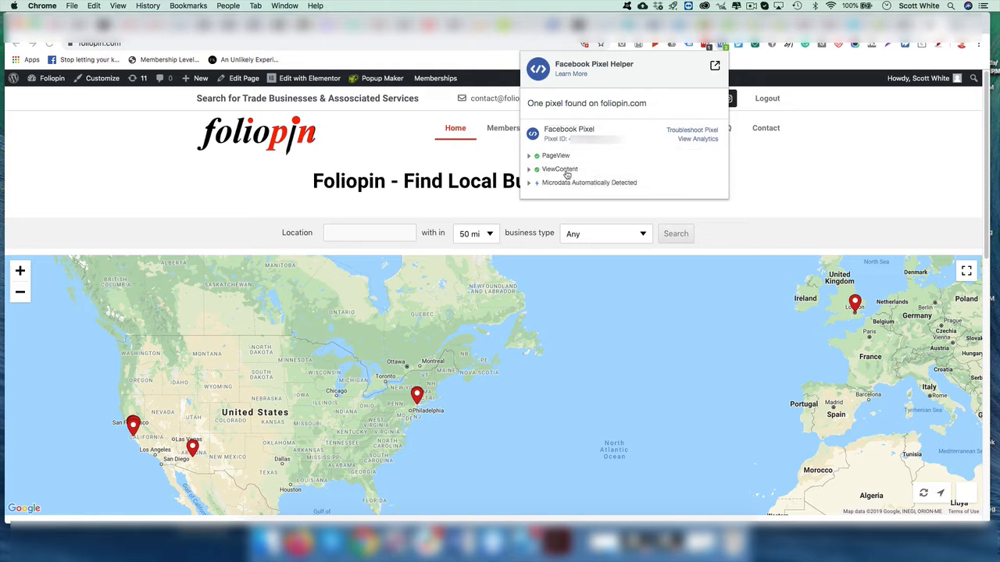
left_click(808, 187)
Open the site's Membership Account page and check its pixel events with Facebook Pixel Helper.
left_click(535, 132)
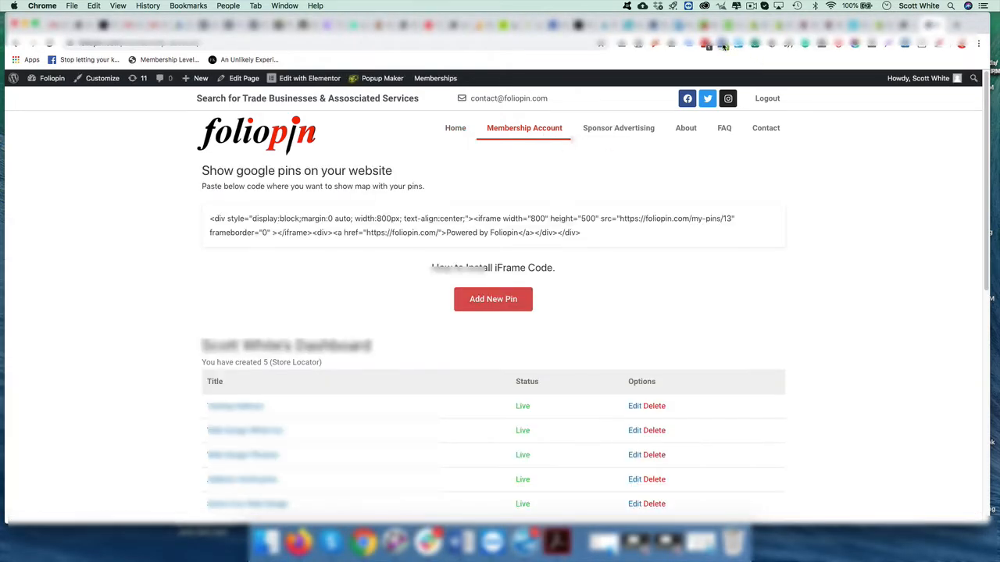
left_click(723, 46)
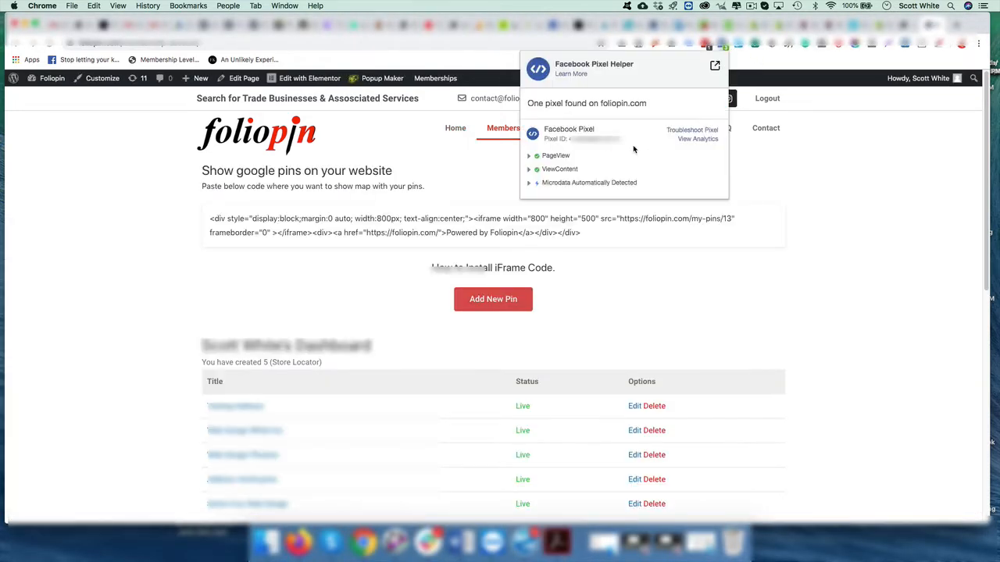
left_click(821, 175)
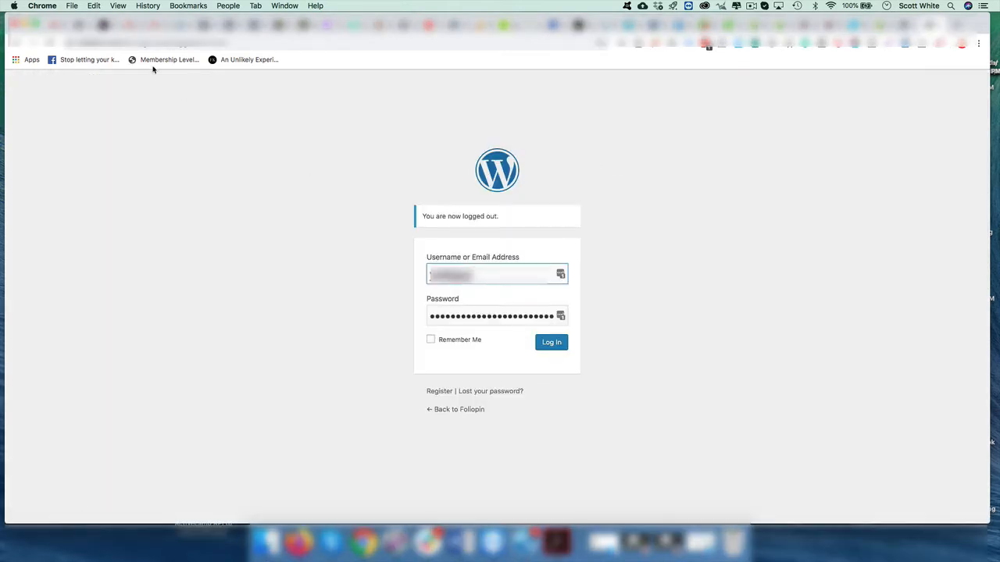
Open the membership options page as a logged-out visitor, examine the Level 1 checkout form, and return to the options.
key("super+l")
key("Return")
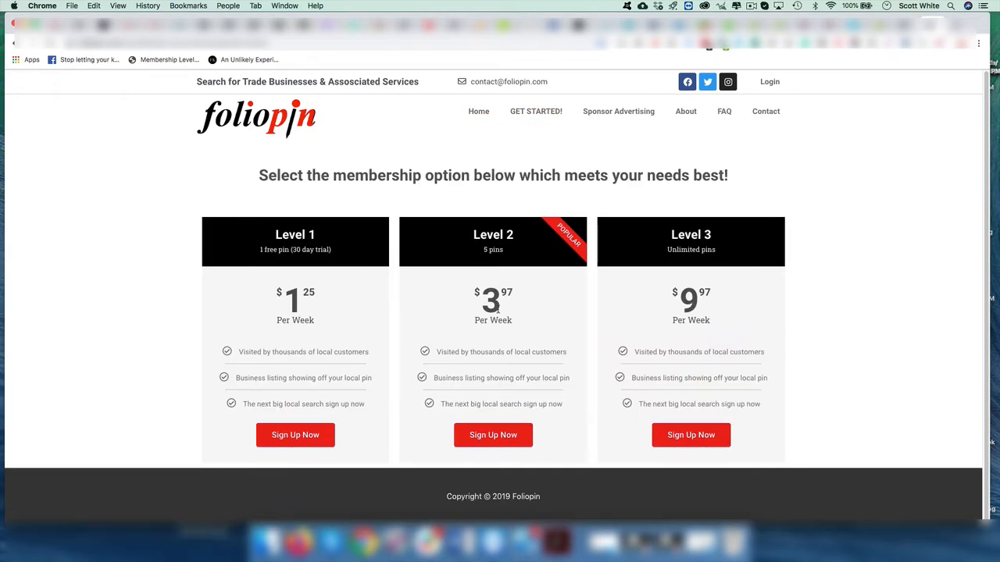
left_click(298, 437)
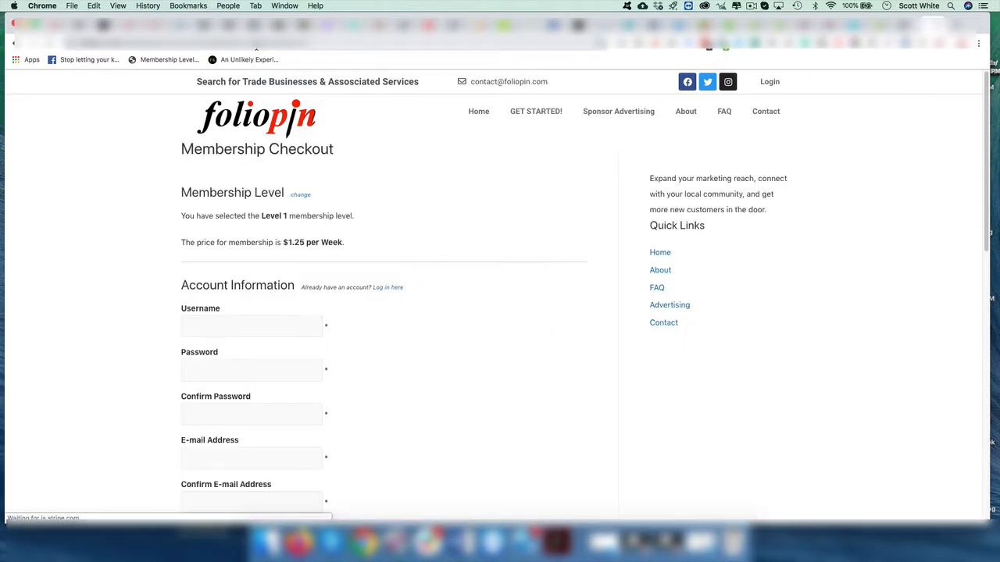
scroll(392, 234, "down", 4)
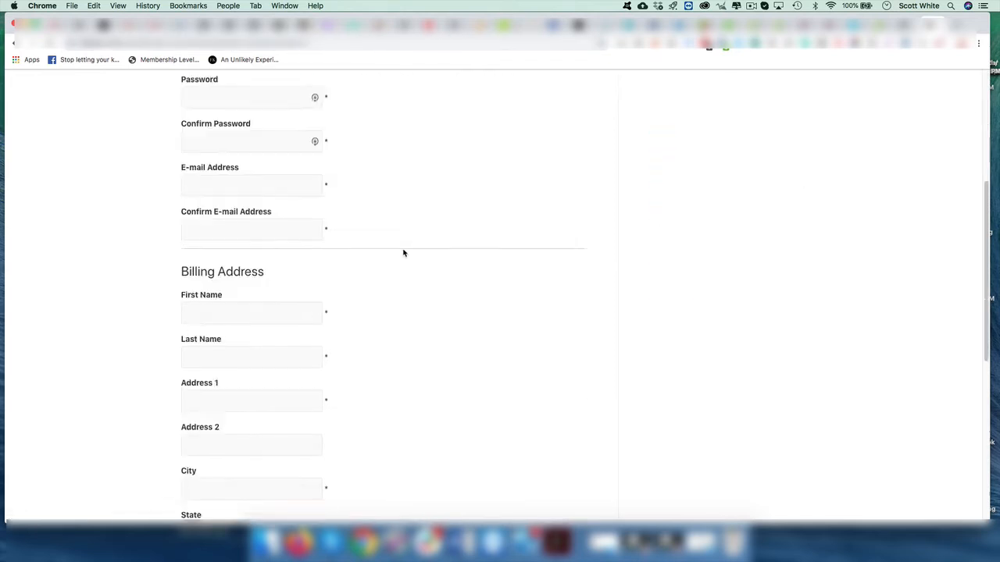
scroll(403, 253, "up", 4)
left_click(16, 44)
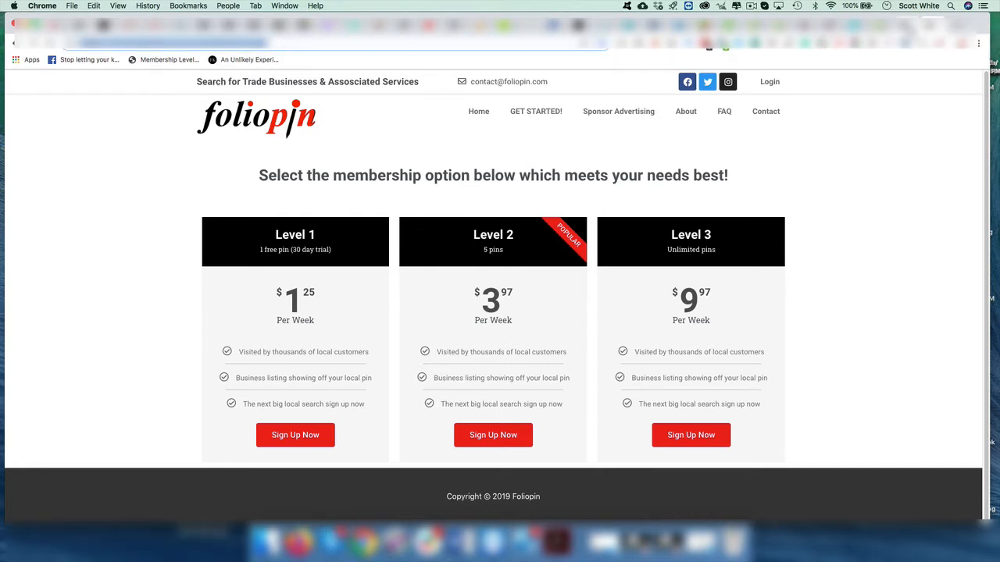
Return to the WordPress snippet editor, log back in with the saved credentials, and open a blank new snippet form.
left_click(904, 27)
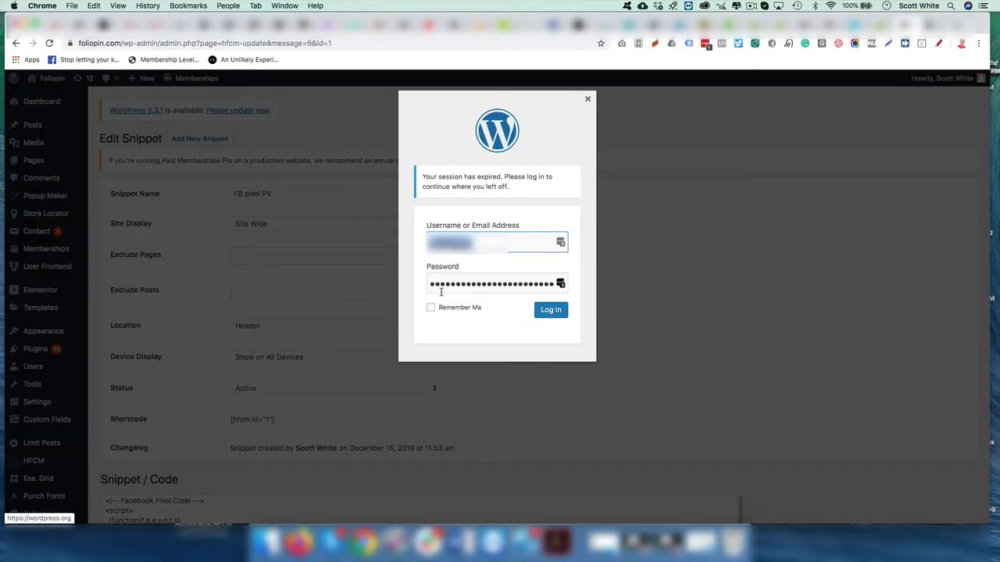
left_click(551, 309)
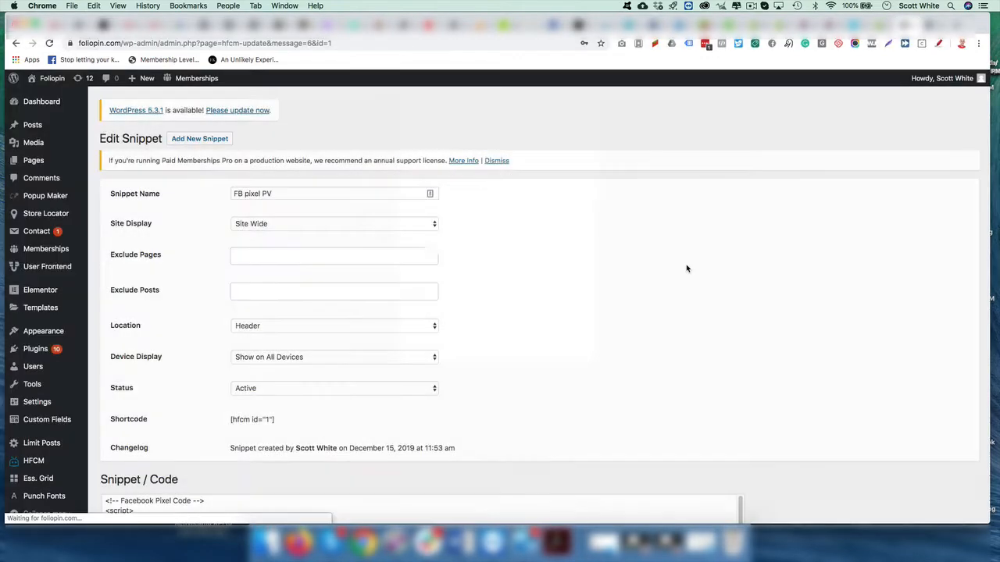
left_click(199, 138)
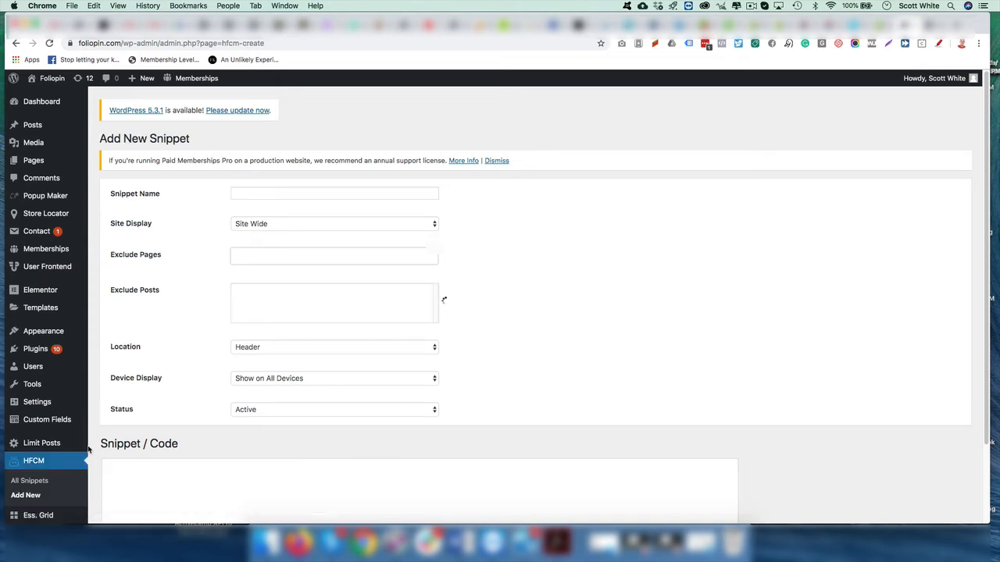
Name the new snippet "FB Initiate Checkout".
left_click(268, 193)
type("FB Initiante Check")
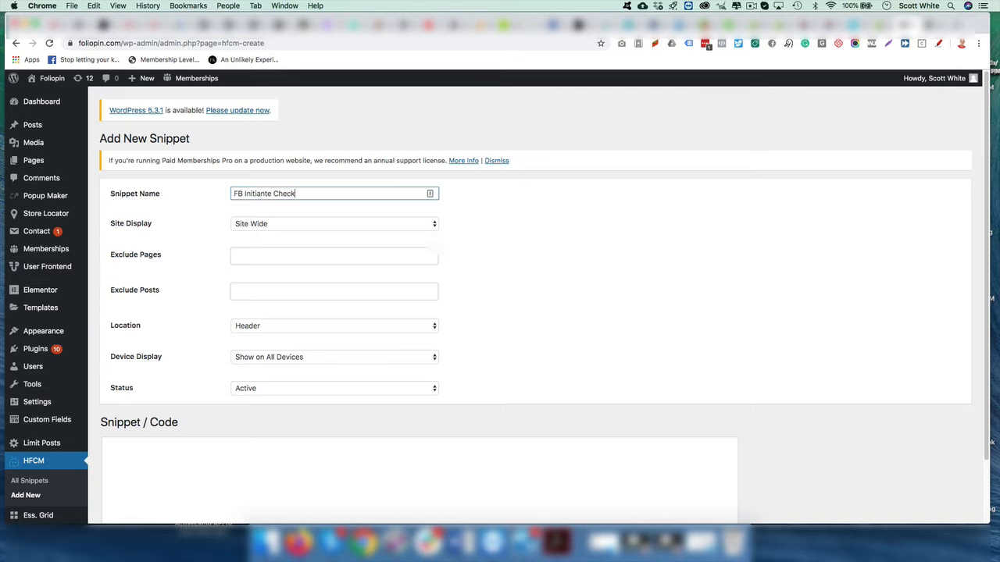
type("out")
right_click(258, 194)
key("Escape")
type("Init")
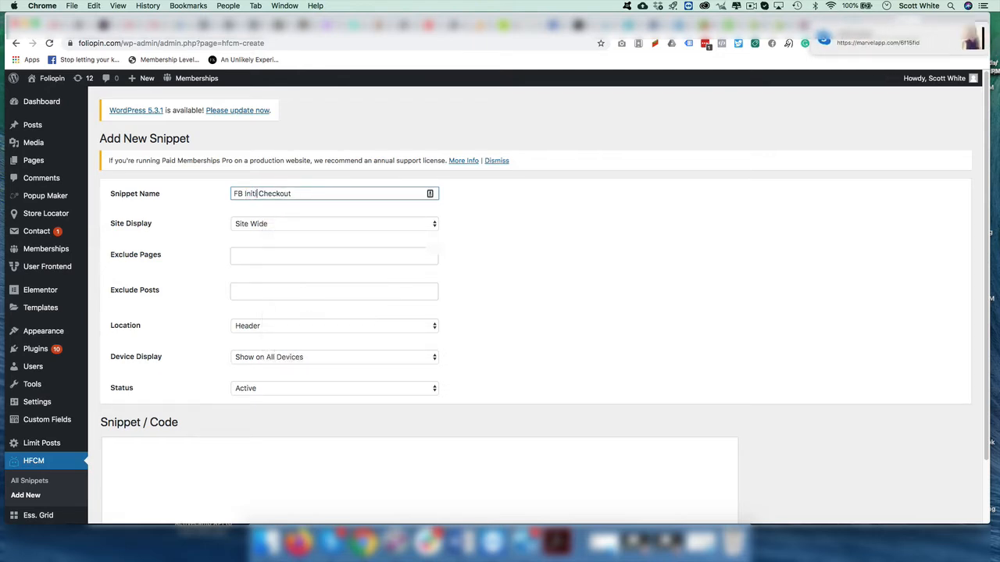
type("iate")
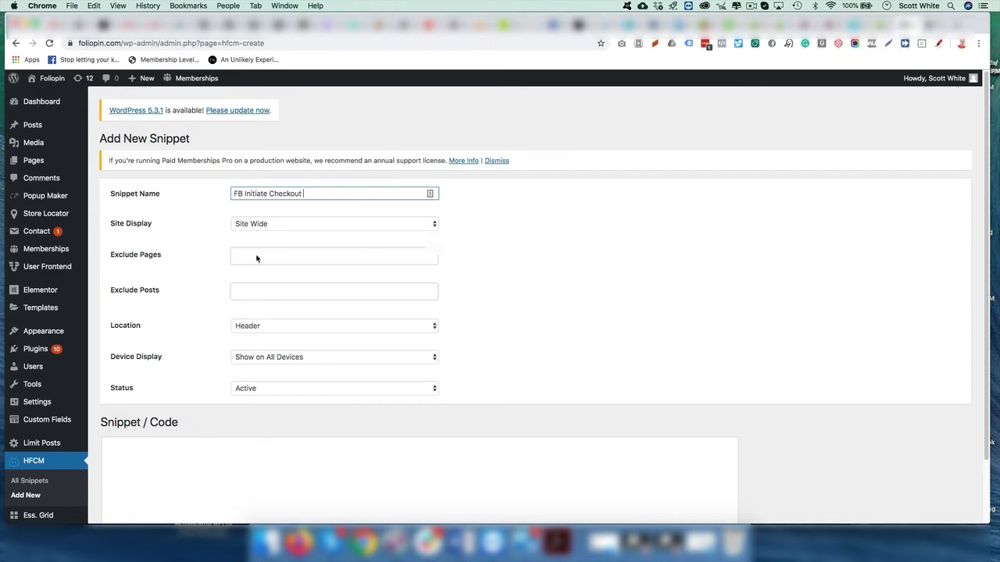
Set the snippet's site display to Specific Pages and add Membership Plans to its page list.
left_click(254, 290)
left_click(190, 291)
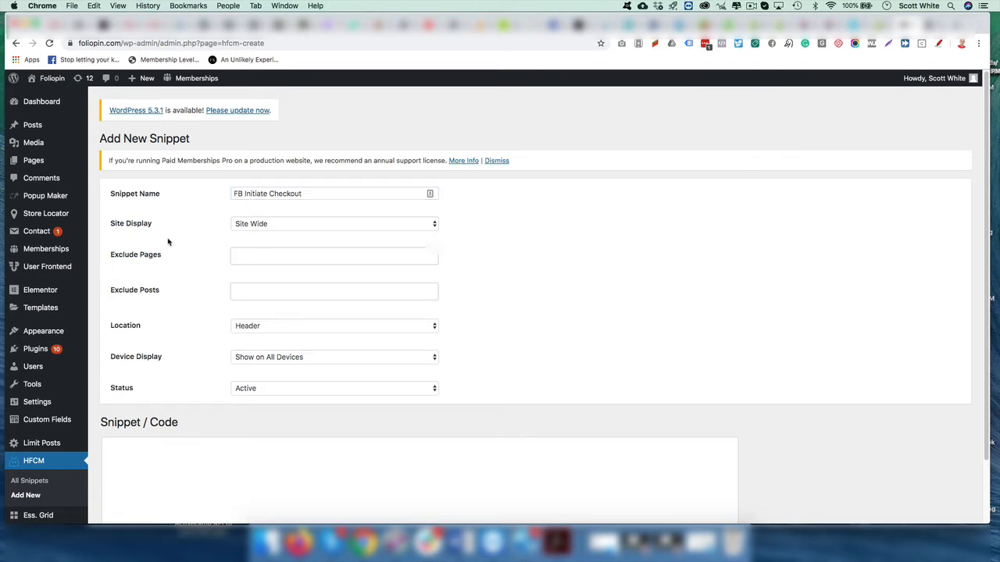
scroll(342, 226, "down", 1)
left_click(434, 226)
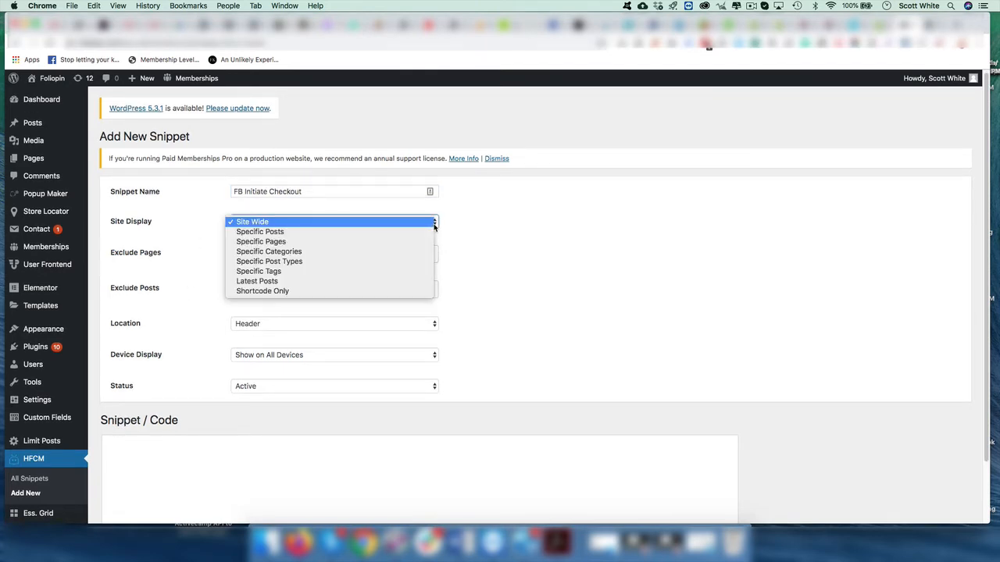
left_click(302, 242)
left_click(273, 254)
scroll(273, 320, "down", 3)
left_click(266, 358)
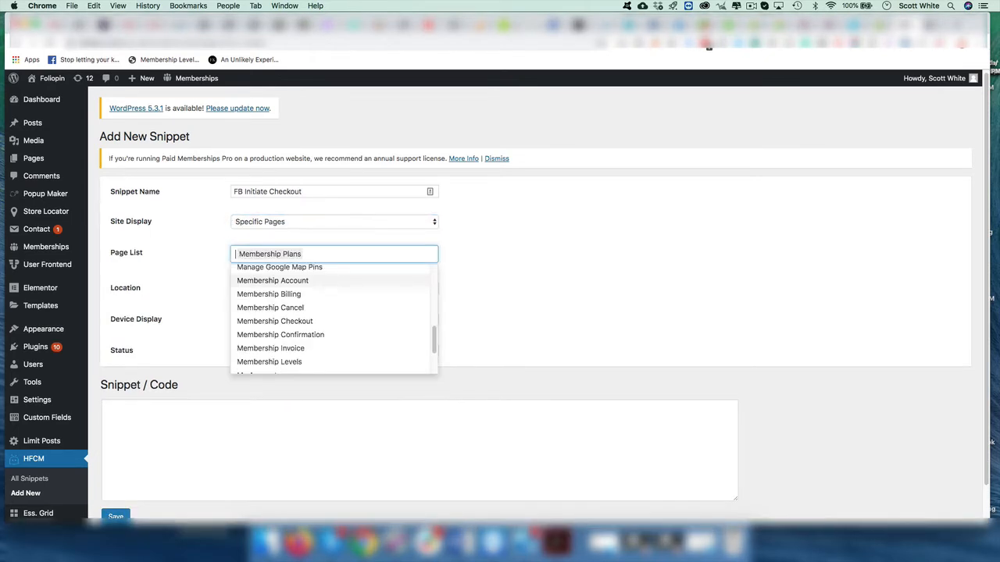
Switch to Facebook Events Manager, review the pixel's base code installation instructions, and continue to the event code stage.
left_click(264, 432)
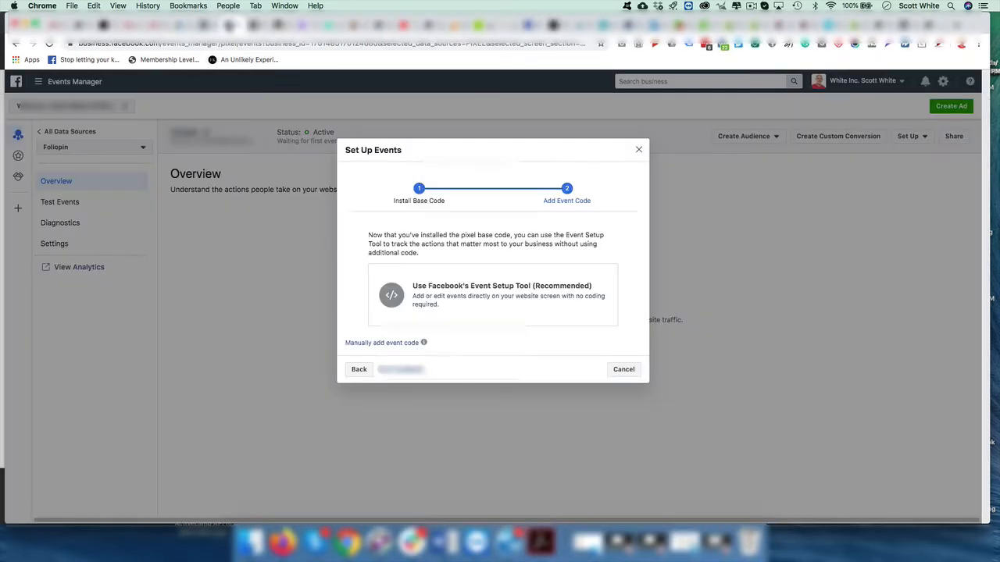
left_click(354, 370)
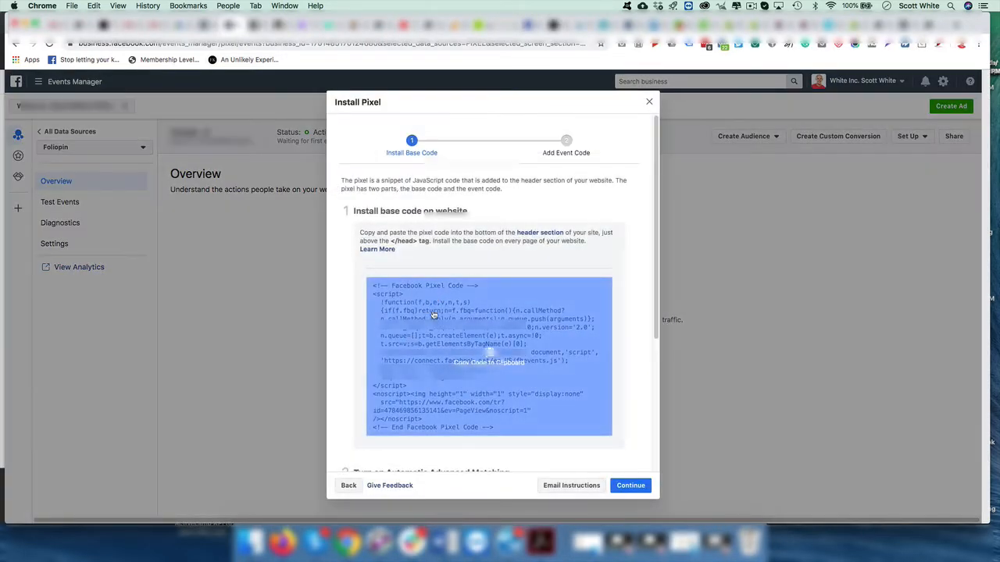
scroll(481, 355, "down", 1)
scroll(490, 234, "down", 3)
scroll(490, 199, "down", 2)
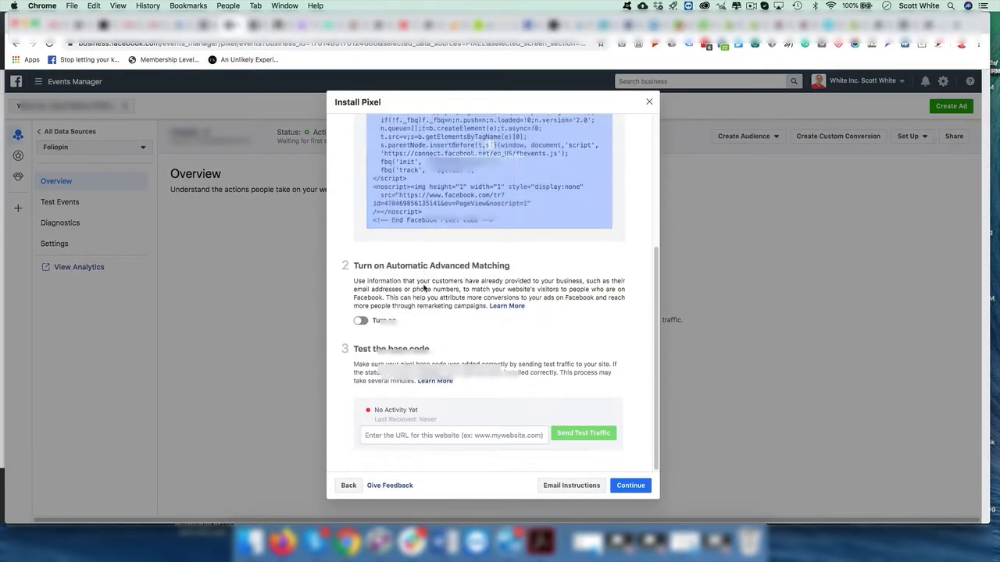
left_click(627, 484)
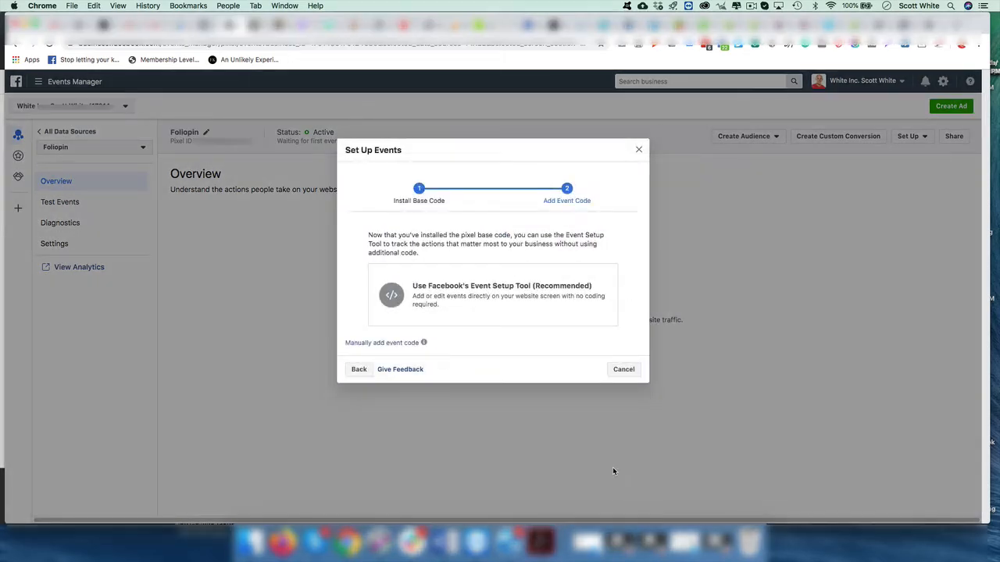
Open the manual event code list and copy the Initiate Checkout event code for tracking on page load.
left_click(373, 344)
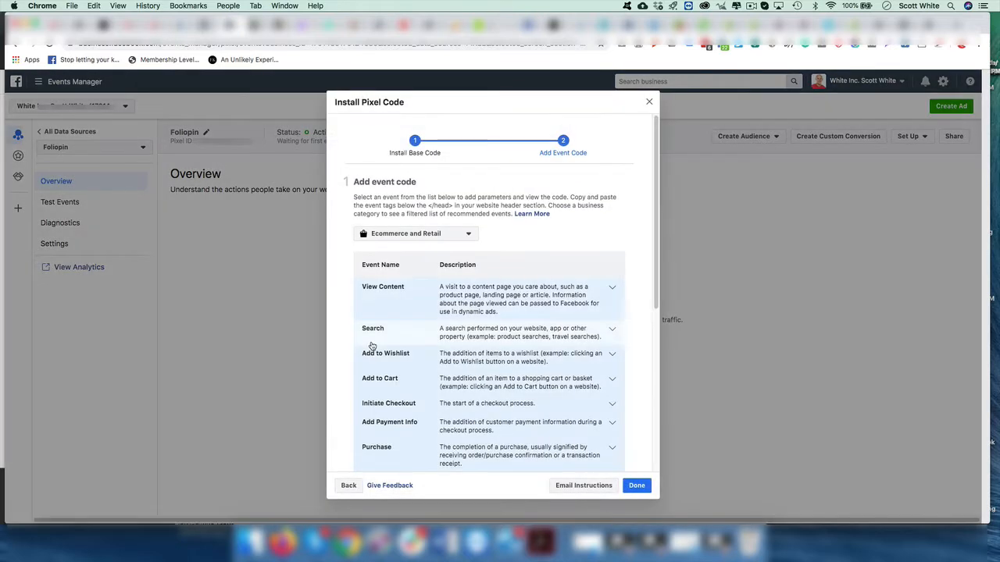
scroll(437, 322, "down", 1)
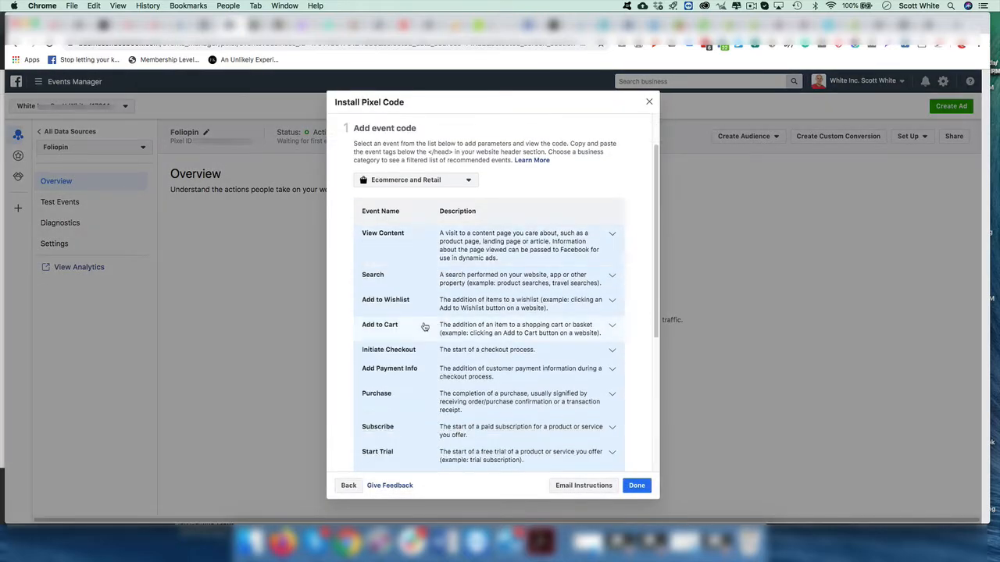
left_click(612, 352)
scroll(586, 352, "down", 5)
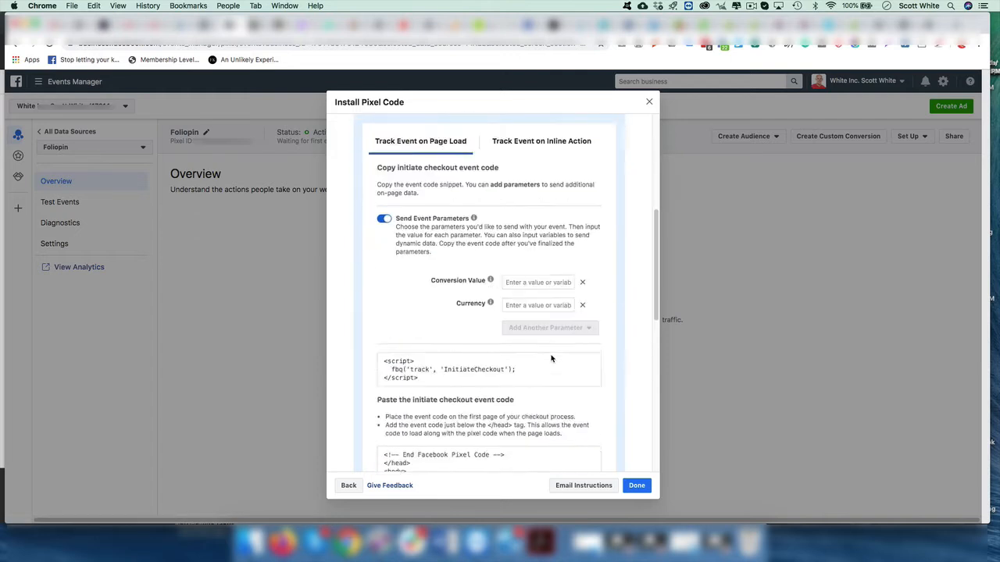
left_click(424, 347)
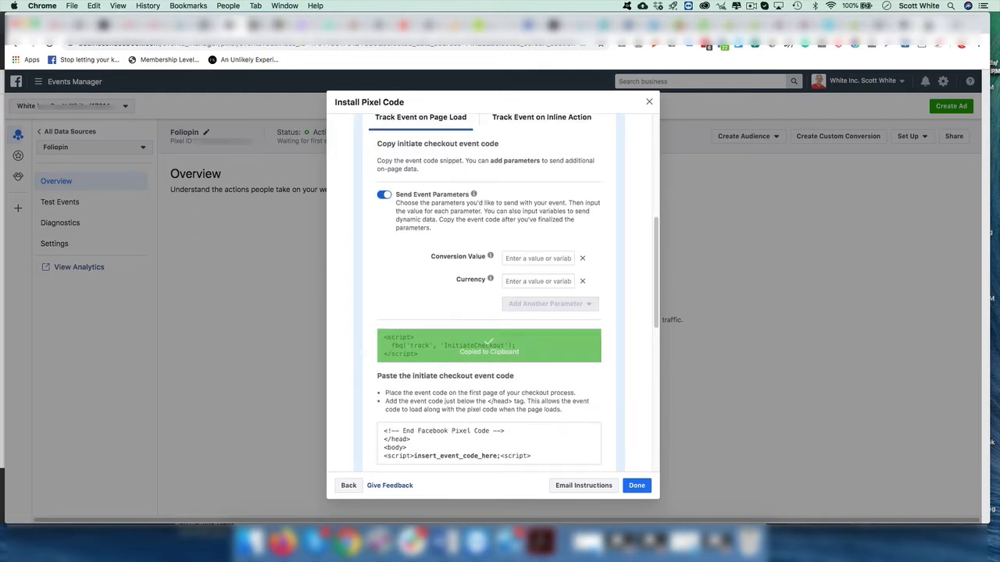
Return to the WordPress "FB Initiate Checkout" snippet, paste the InitiateCheckout script as its code, and save the snippet.
left_click(927, 27)
type("<script>   fbq('track', 'InitiateCheckout'); </script>")
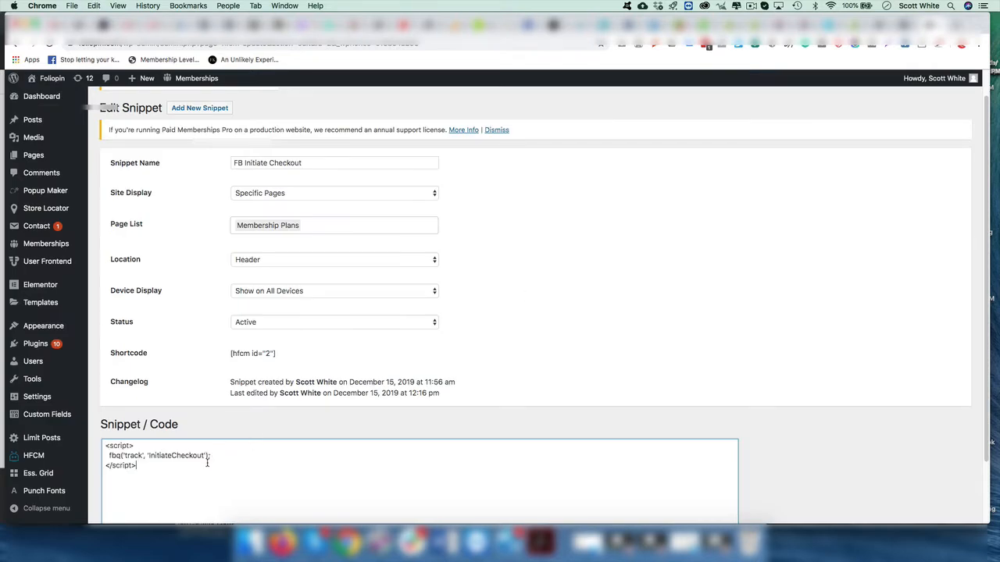
scroll(172, 406, "down", 3)
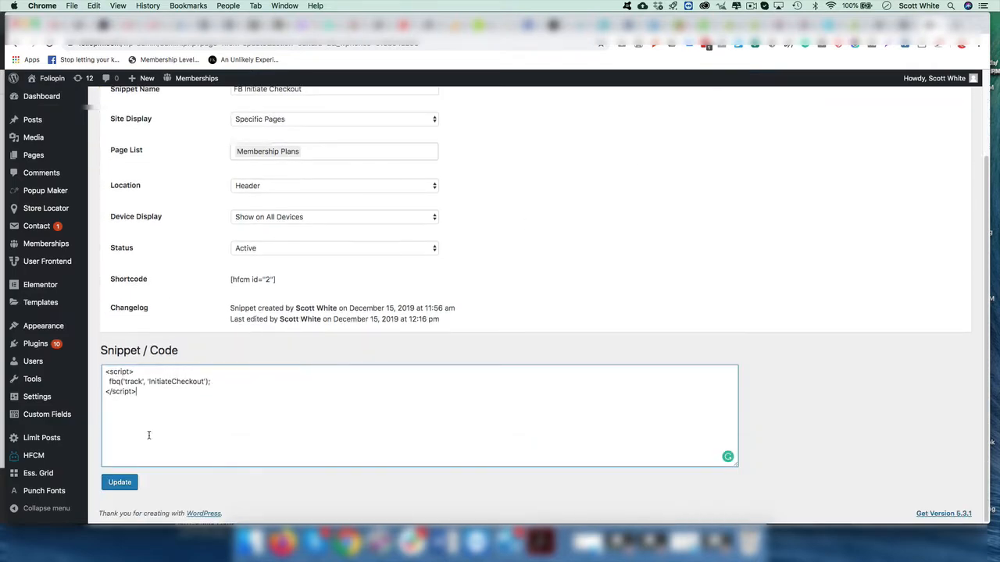
left_click(126, 483)
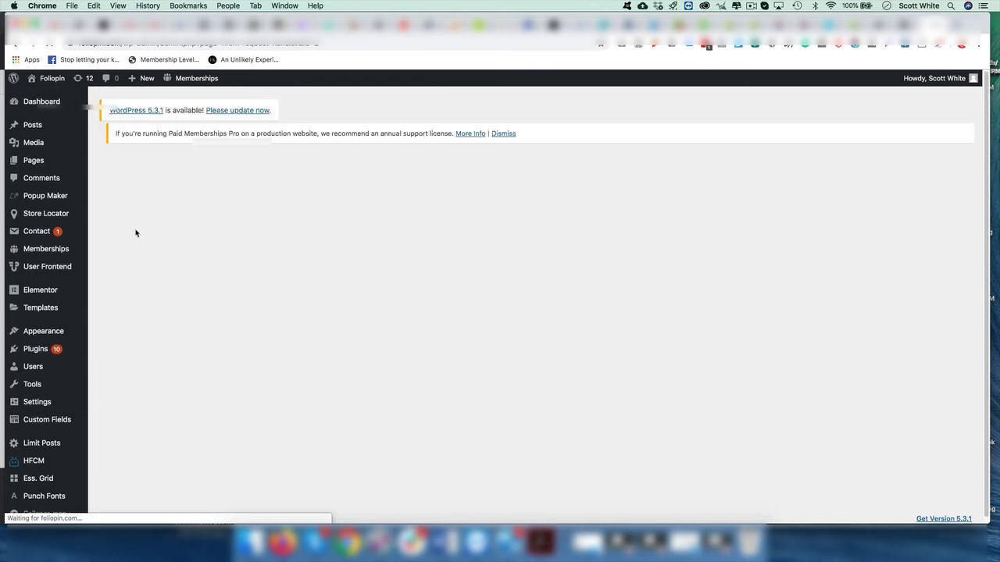
scroll(197, 338, "down", 3)
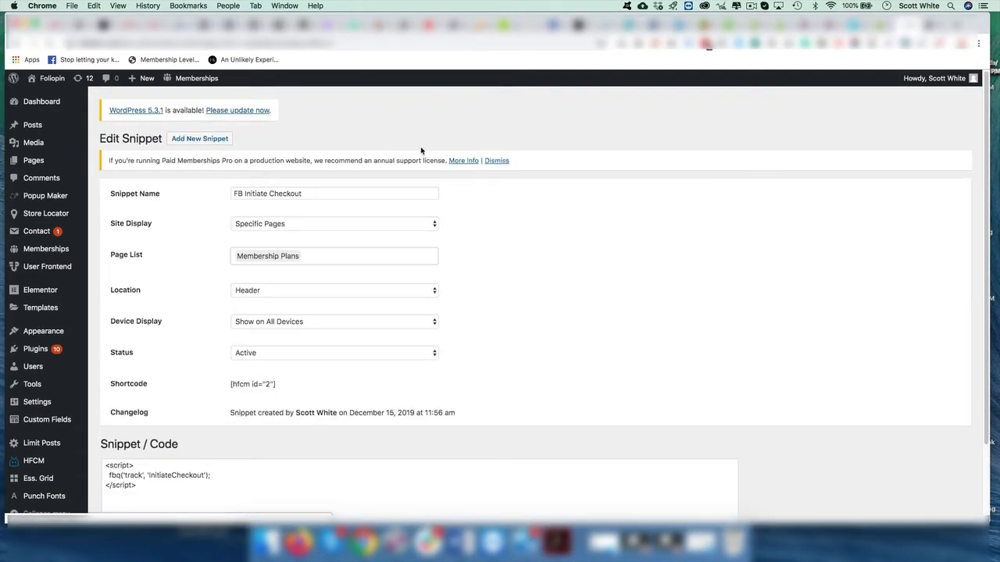
Start a new snippet and name it "FB ATC".
left_click(191, 140)
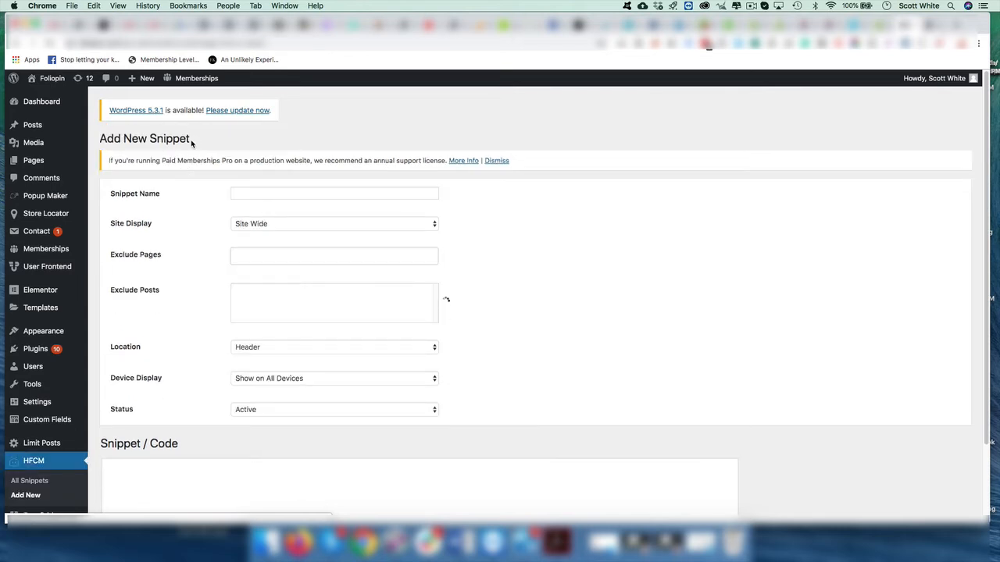
left_click(282, 194)
type("ATC")
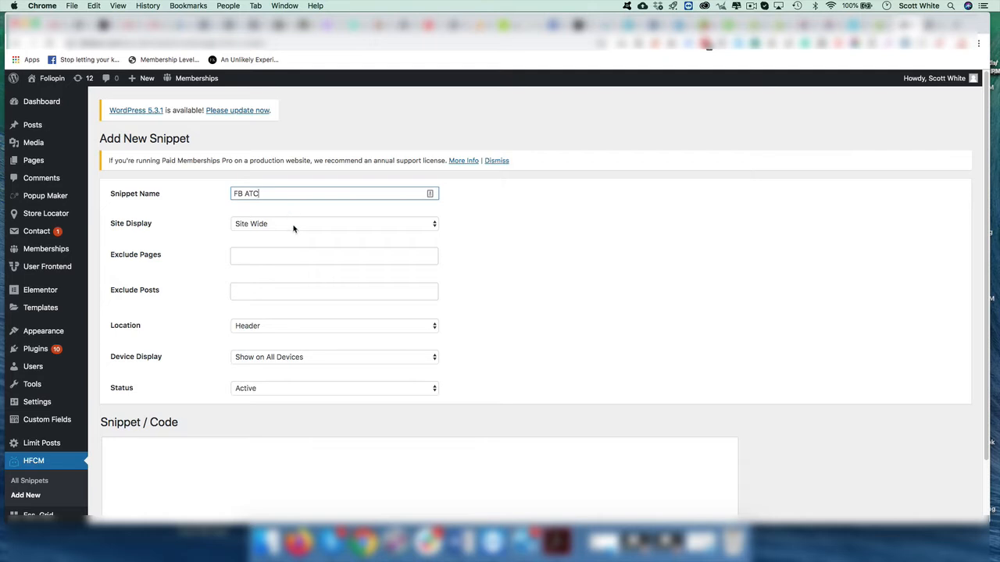
Set the FB ATC snippet's site display to Specific Pages and add Checkout to its page list.
left_click(294, 225)
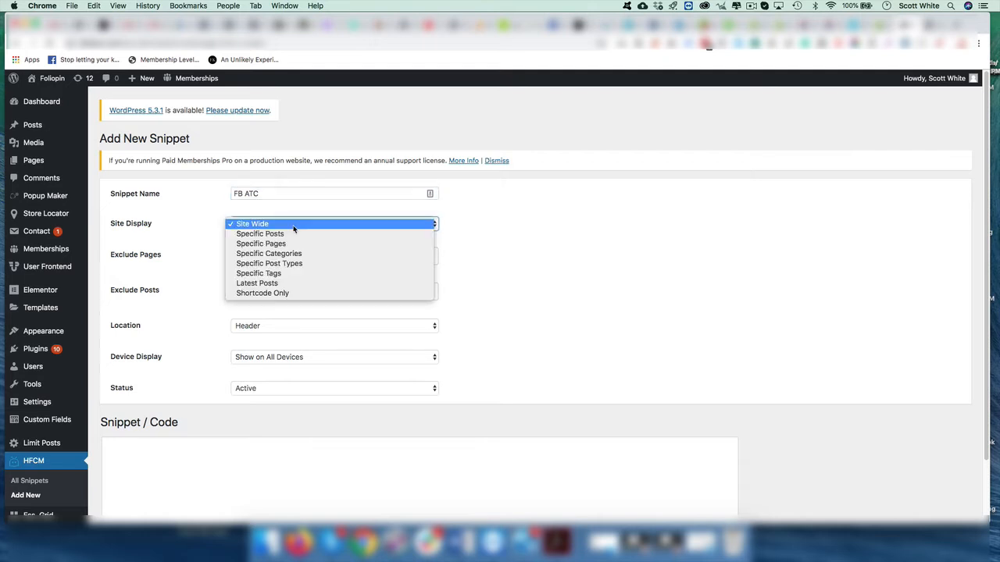
left_click(299, 249)
left_click(293, 254)
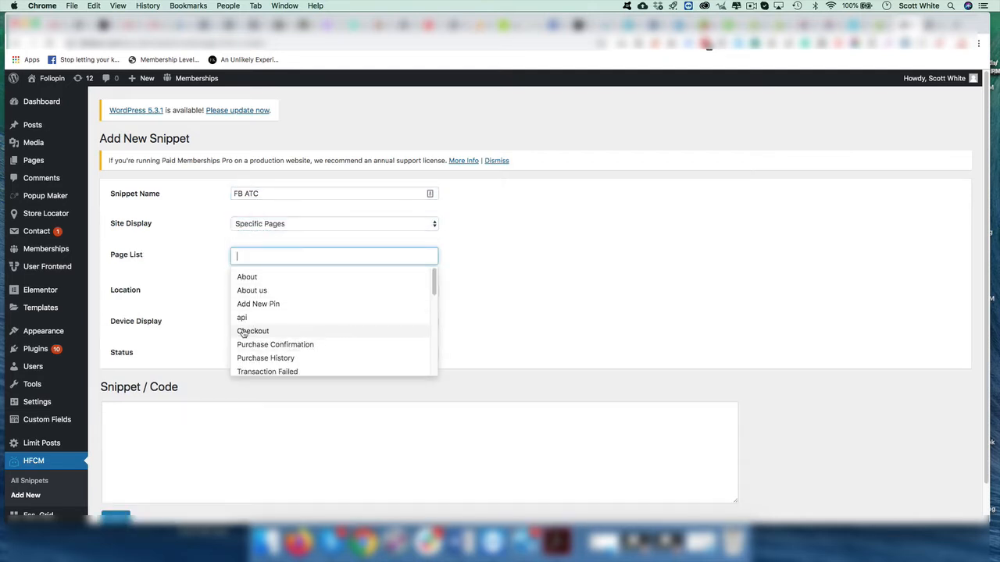
left_click(294, 333)
left_click(580, 292)
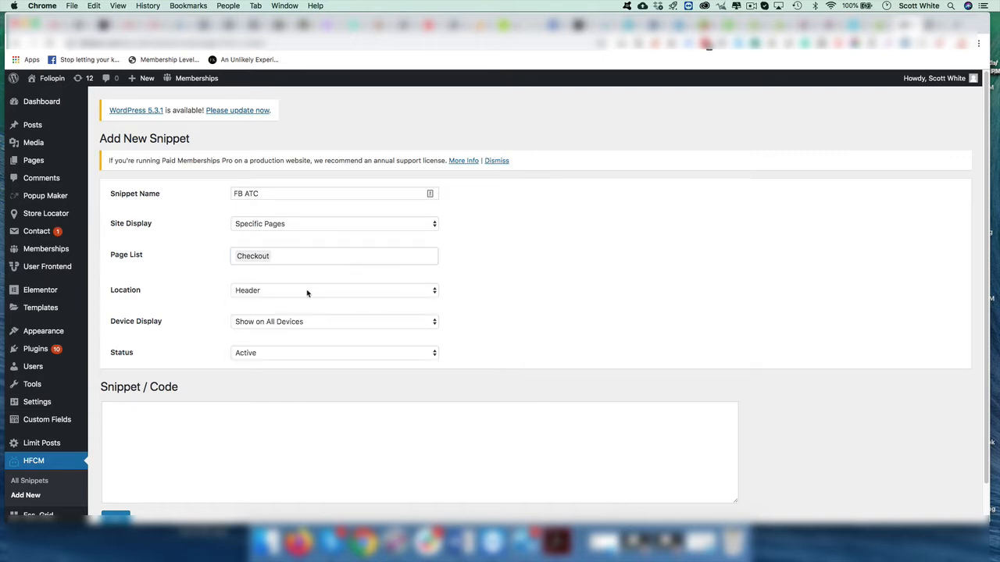
Paste the InitiateCheckout script into the FB ATC snippet's code and change the tracked event name to AddToCart.
left_click(274, 409)
type("<script>   fbq('track', 'InitiateCheckout'); </script>")
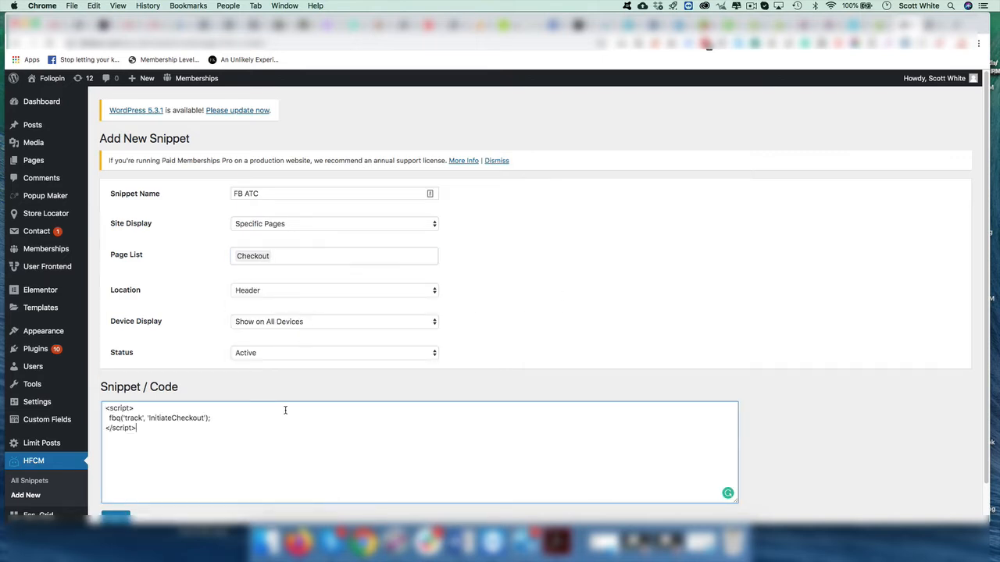
left_click_drag(148, 418, 205, 418)
type("AddToCar")
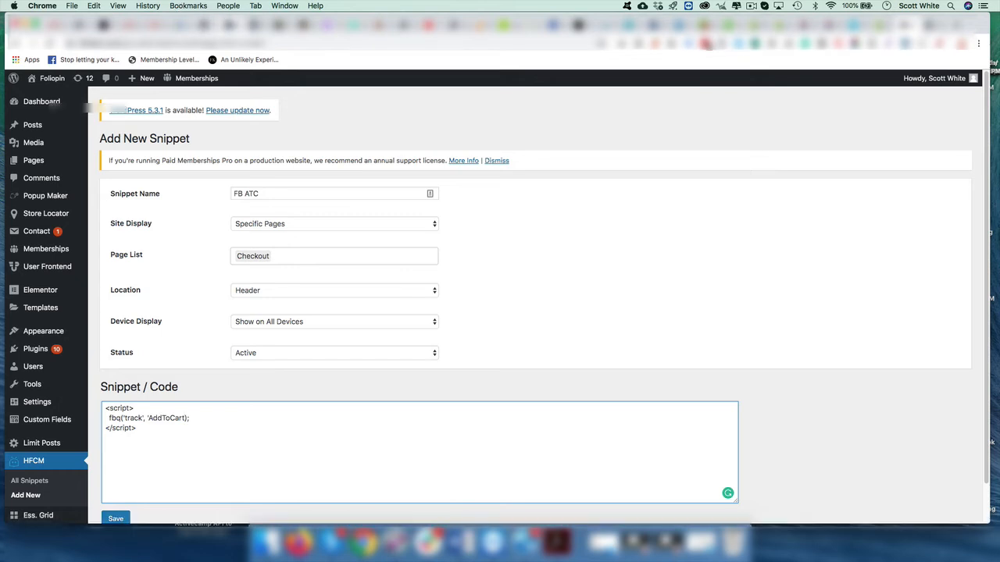
Switch to Facebook Events Manager and copy the Add to Cart event code for tracking on page load.
left_click(234, 26)
scroll(440, 344, "up", 5)
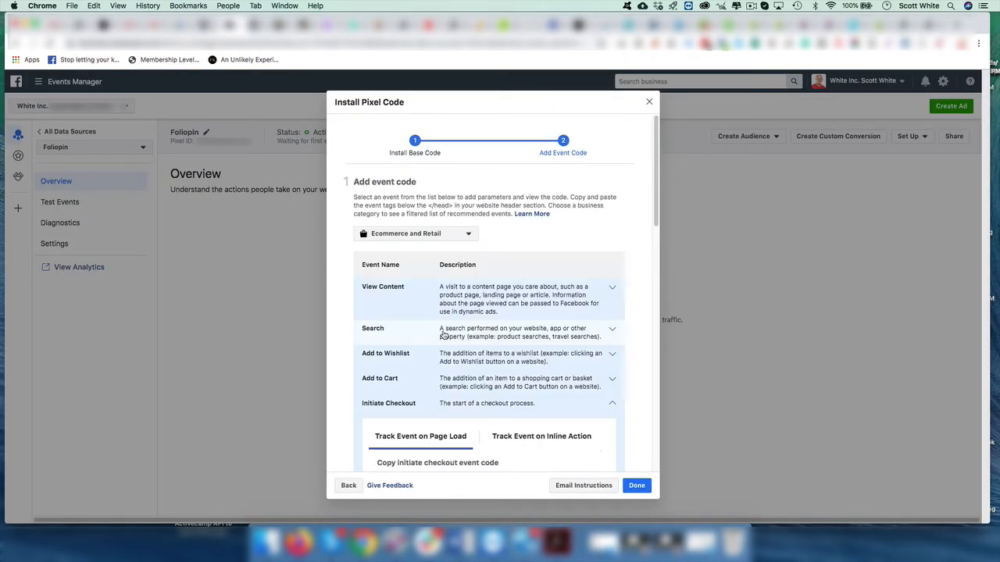
left_click(486, 355)
scroll(469, 336, "down", 5)
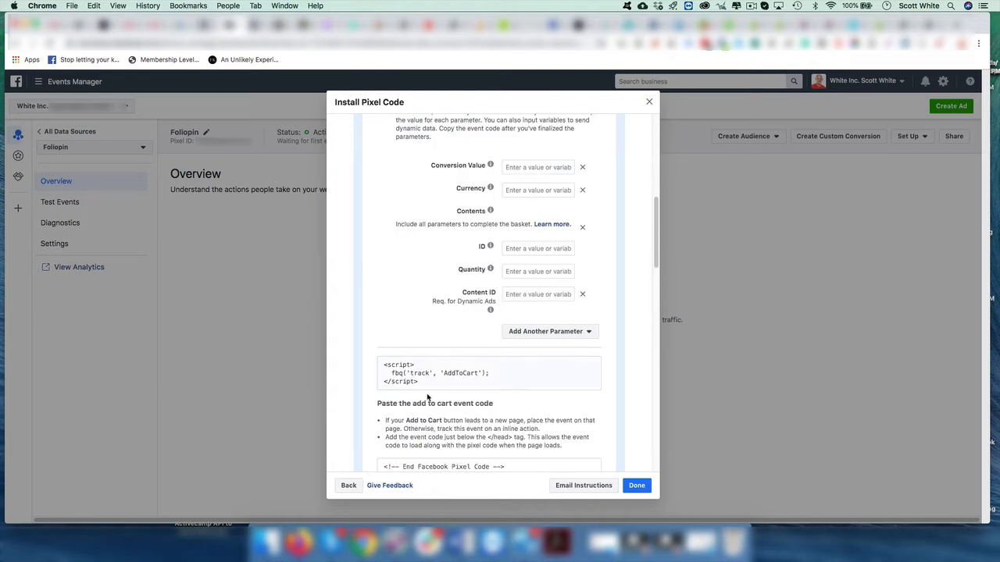
left_click(429, 383)
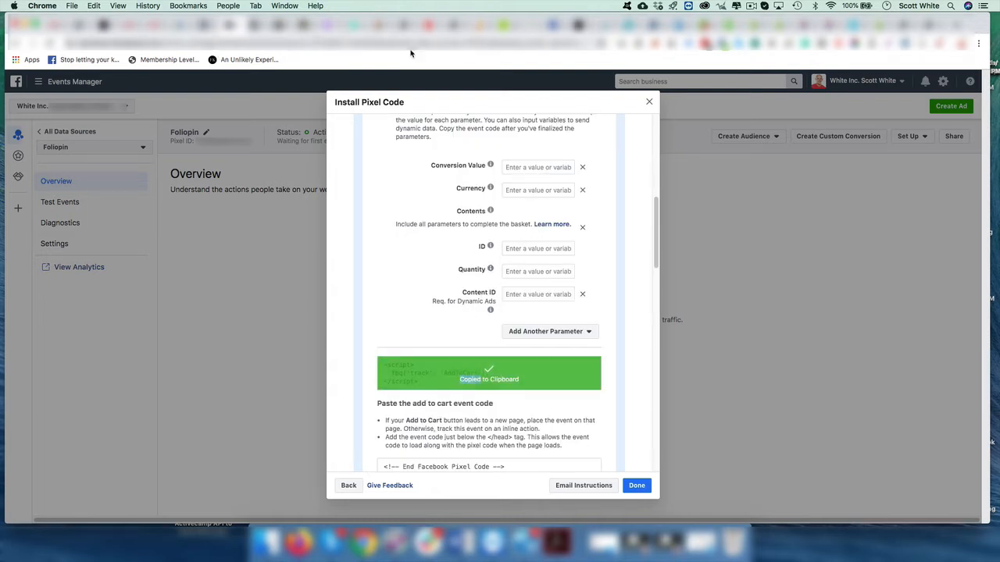
Return to the FB ATC snippet, replace its whole code with the copied AddToCart script, and save the snippet.
left_click(924, 27)
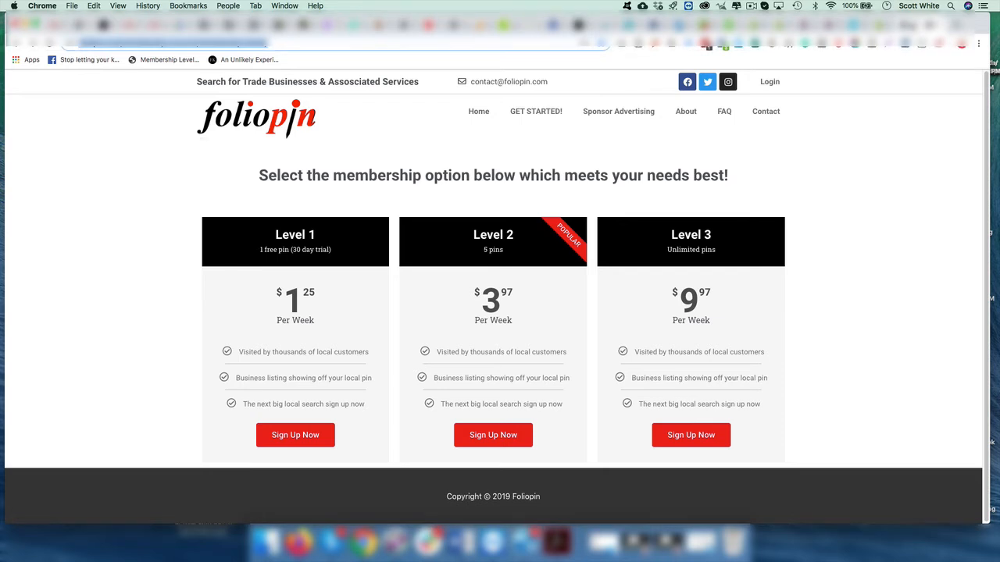
left_click(906, 28)
triple_click(195, 418)
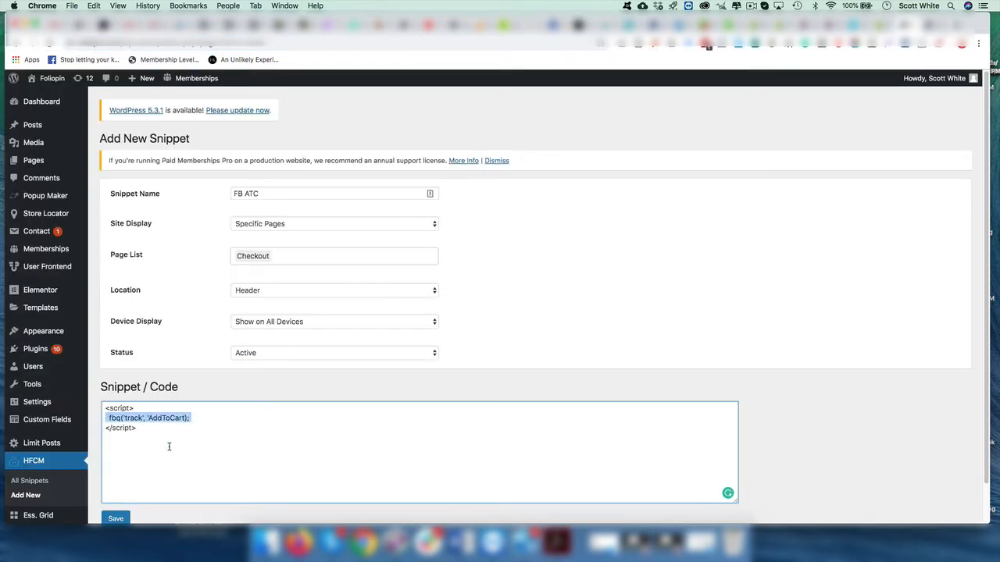
left_click_drag(169, 447, 99, 403)
left_click(210, 428)
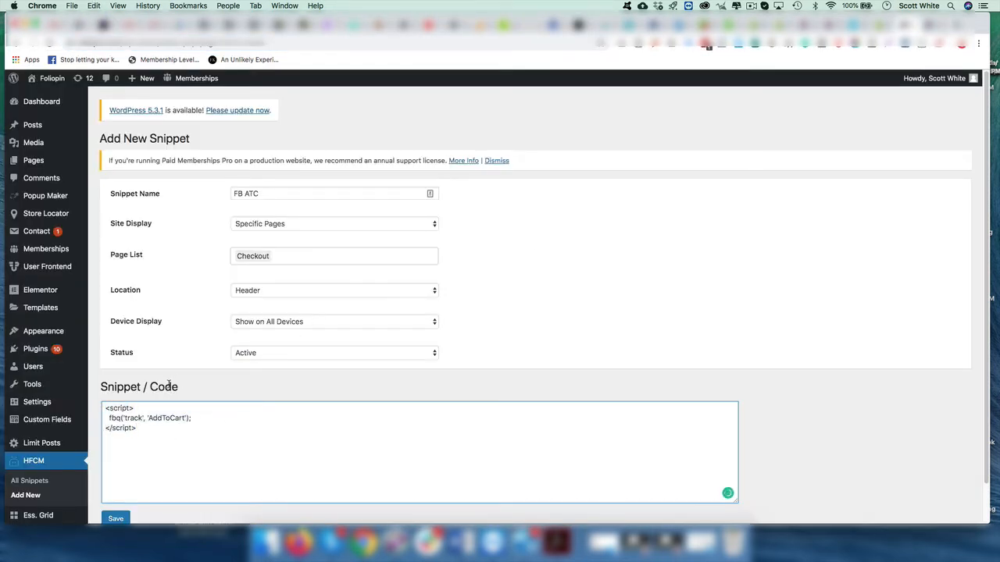
scroll(169, 384, "down", 1)
left_click(116, 485)
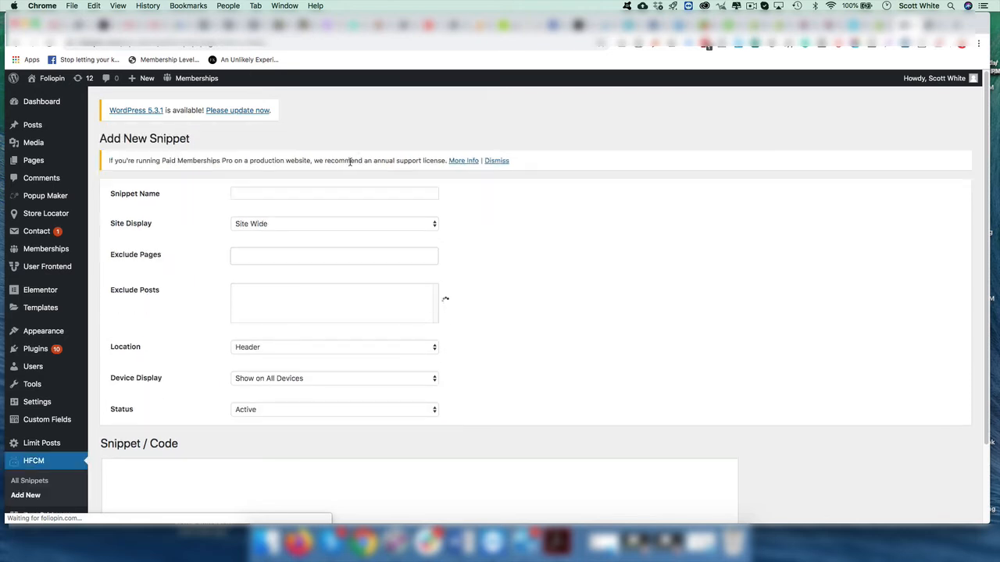
On a blank new snippet, set the site display to Specific Pages and add Purchase Confirmation to the page list.
left_click(296, 226)
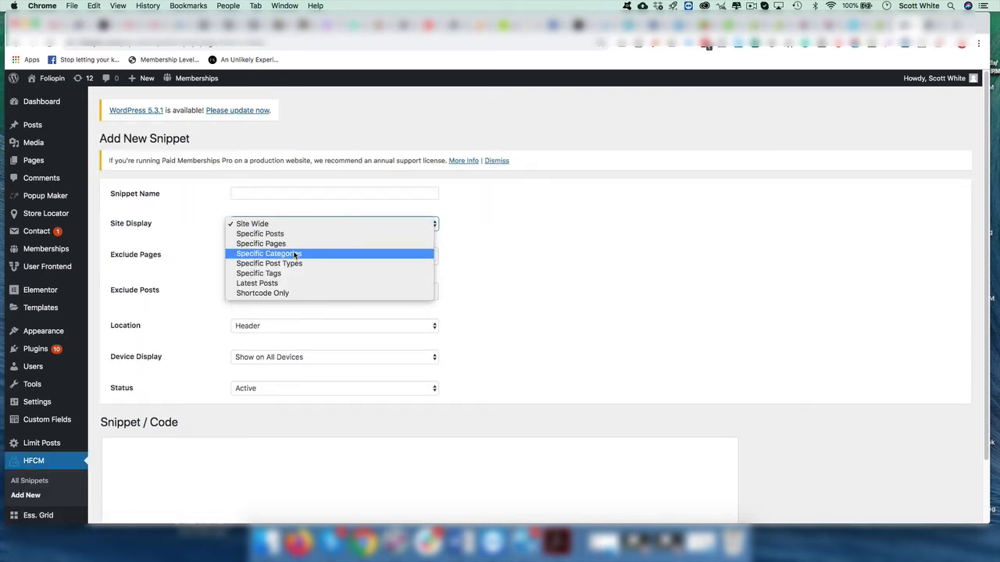
left_click(294, 245)
left_click(280, 256)
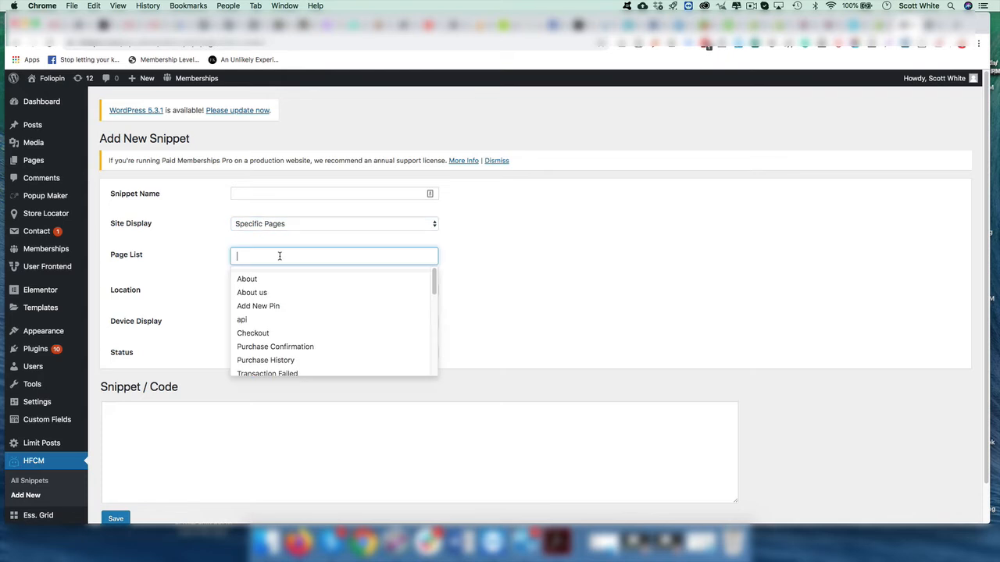
left_click(283, 346)
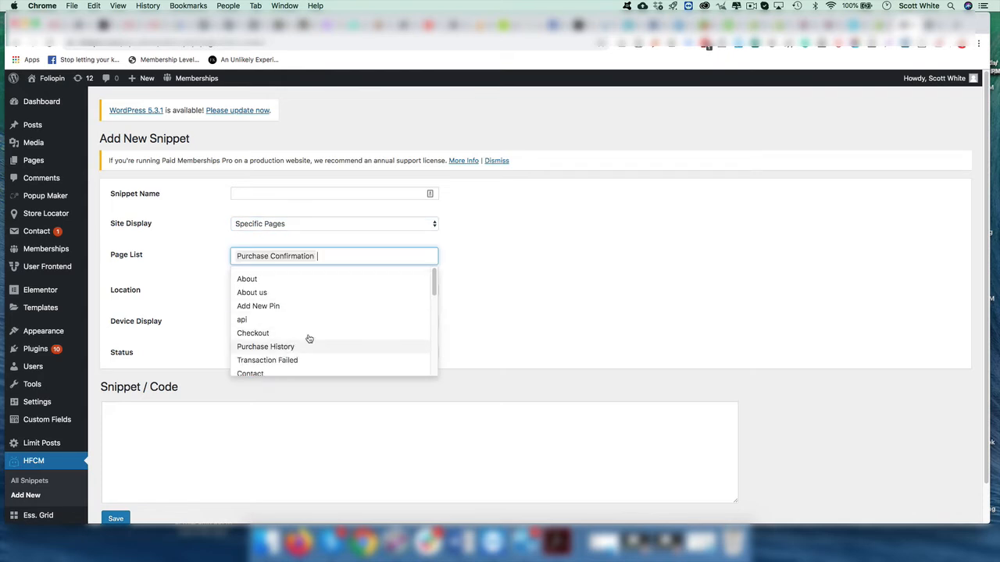
Name the snippet "FB Purchase" and paste the AddToCart script into its code as a starting point.
left_click(279, 192)
type("Purchase")
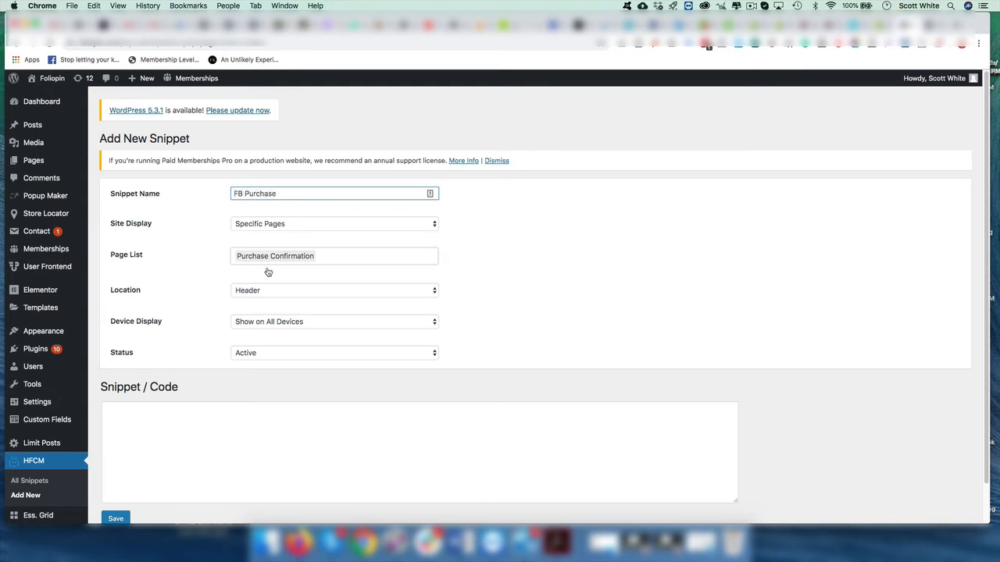
left_click(205, 420)
key("super+v")
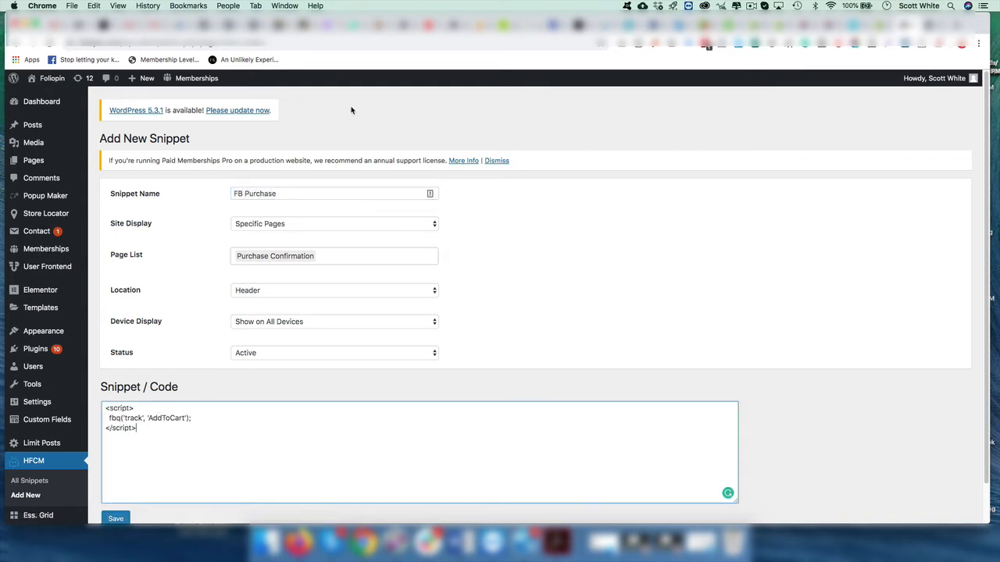
Switch to Facebook Events Manager and copy the Purchase event code for tracking on page load.
left_click(258, 28)
left_click(231, 28)
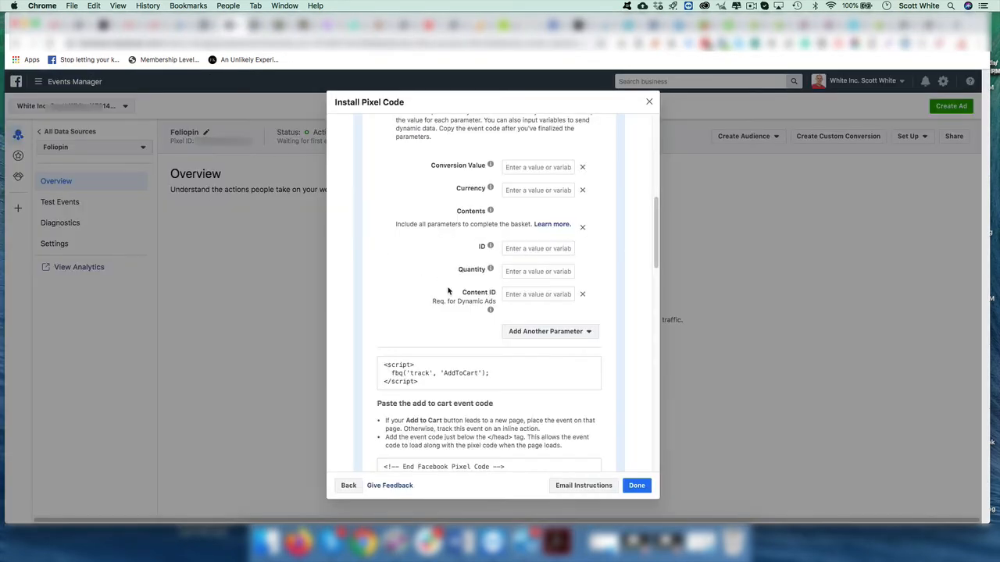
left_click(463, 377)
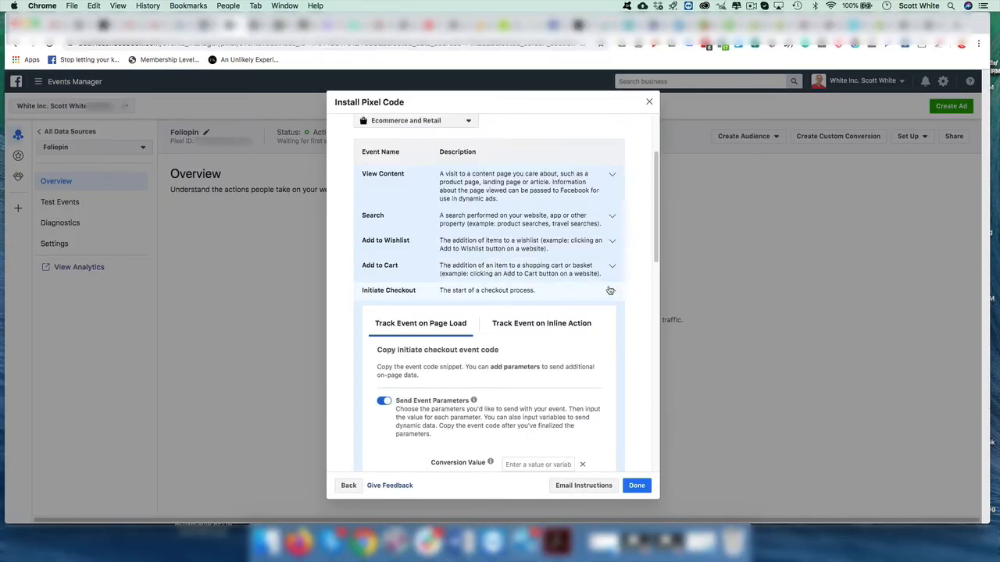
left_click(610, 290)
left_click(392, 340)
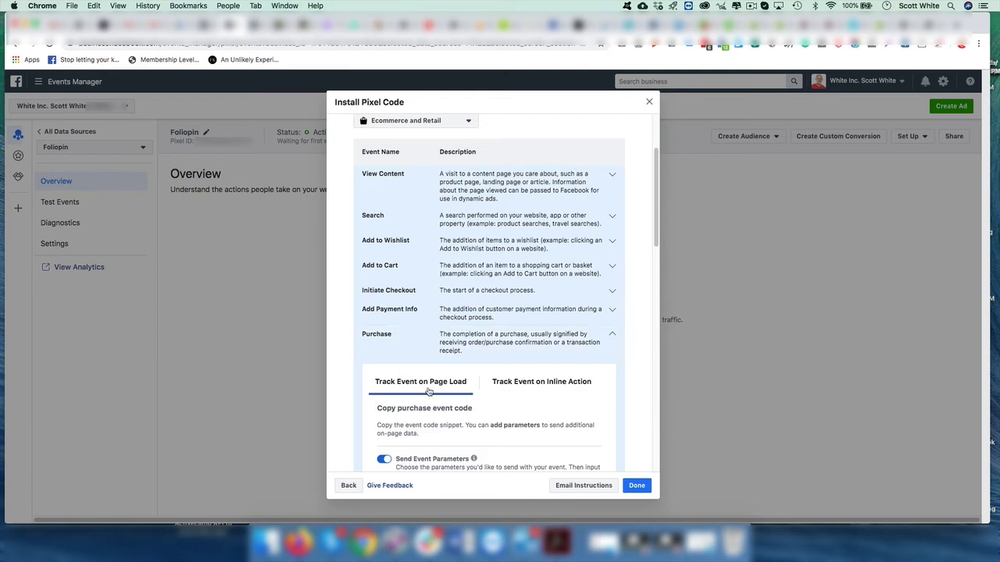
scroll(458, 361, "down", 5)
scroll(458, 355, "down", 1)
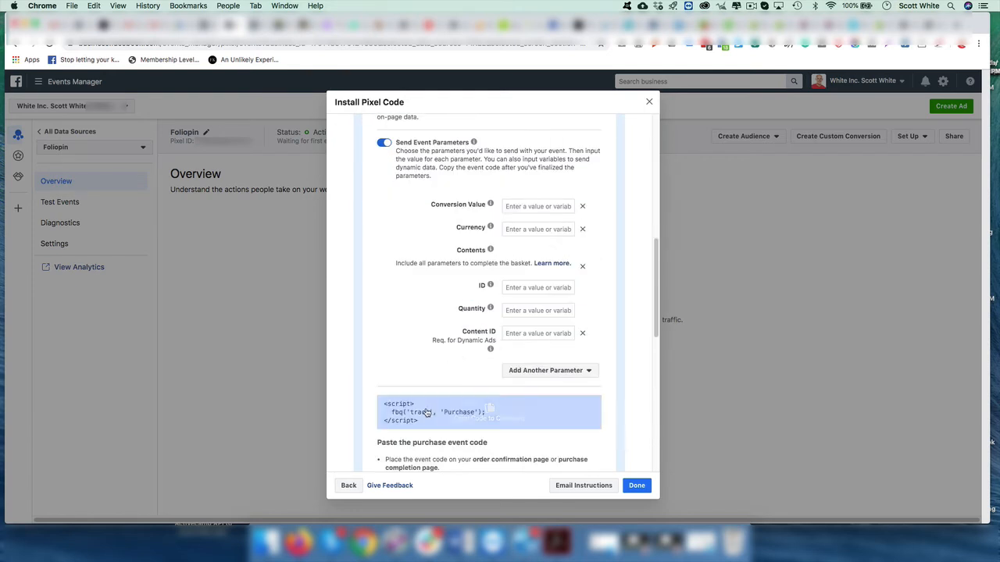
left_click(463, 413)
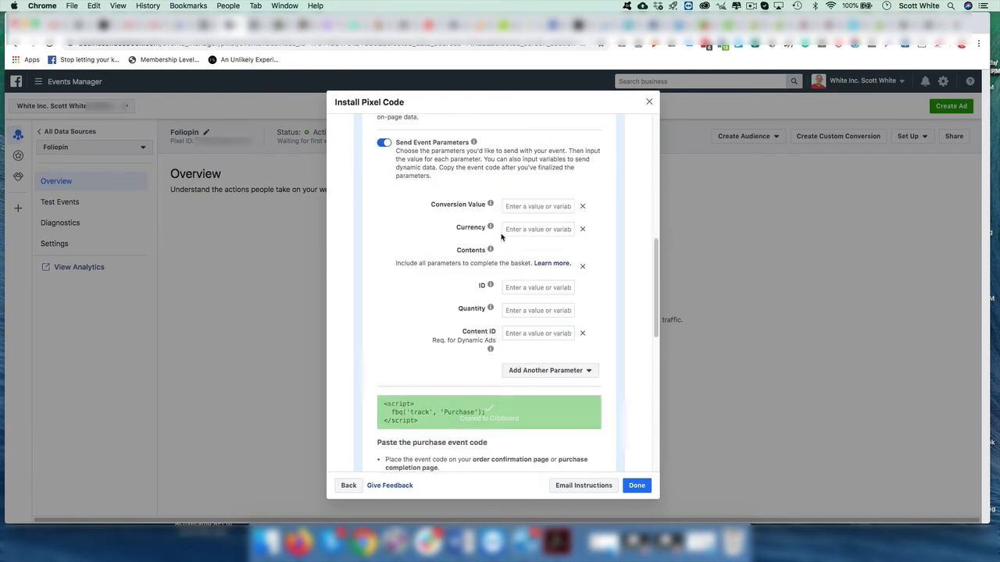
Close the pixel code dialog, return to the FB Purchase snippet, replace its whole code with the copied Purchase script and save it.
left_click(278, 280)
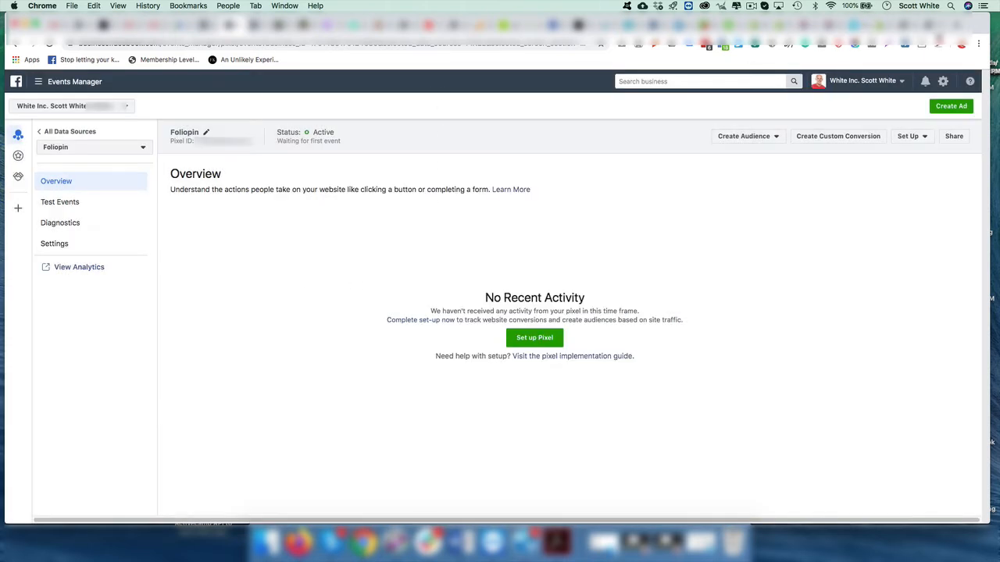
left_click(937, 28)
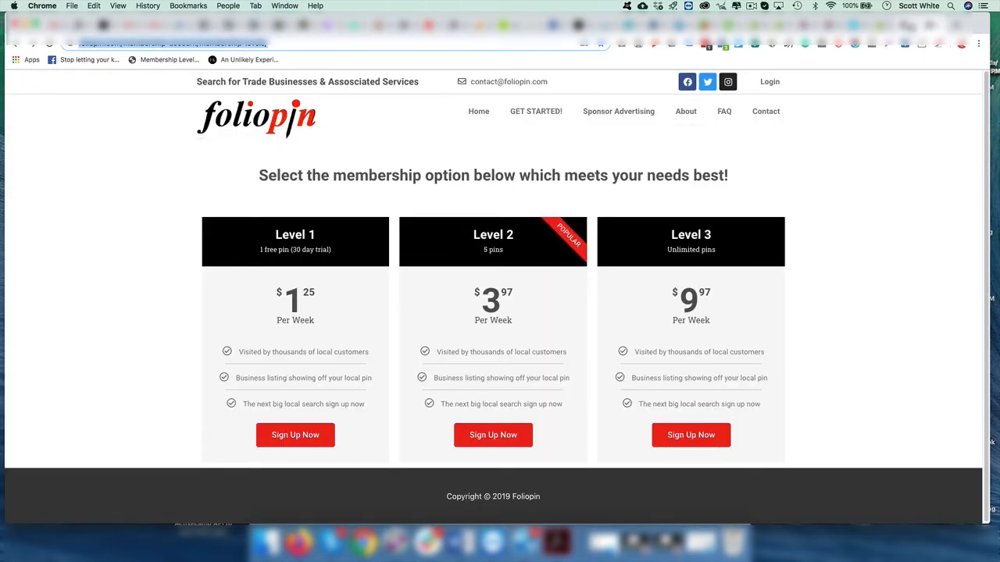
left_click(906, 27)
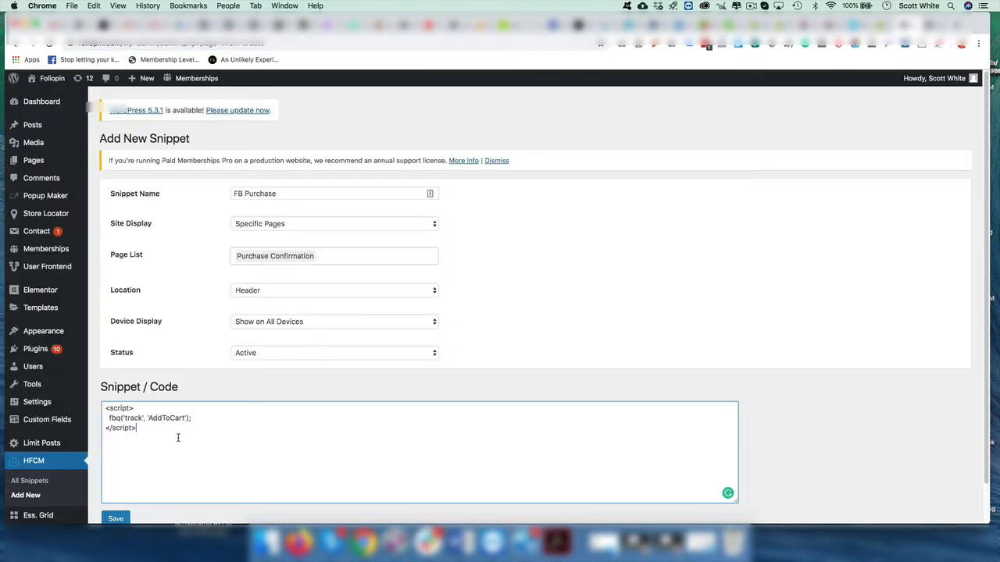
key("super+a")
key("super+v")
left_click(114, 519)
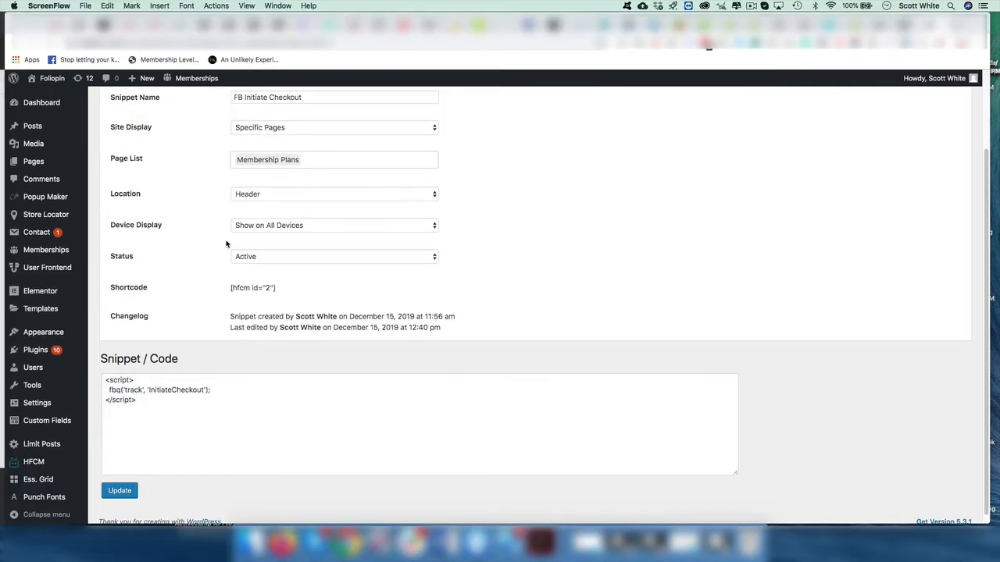
Open the foliopin.com Membership Levels page in a new browser tab.
scroll(259, 241, "up", 3)
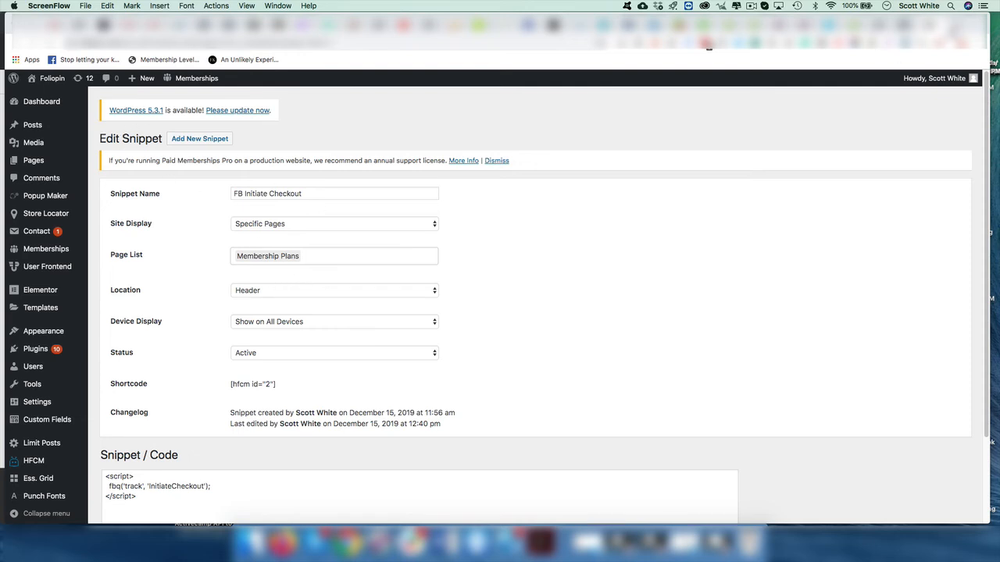
left_click(955, 29)
type("foliopin.com")
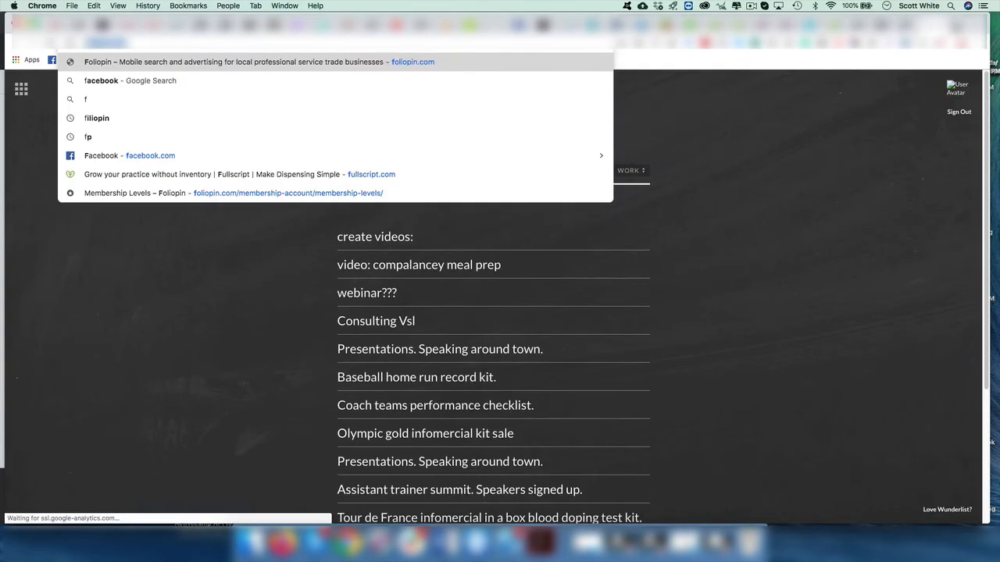
type("/")
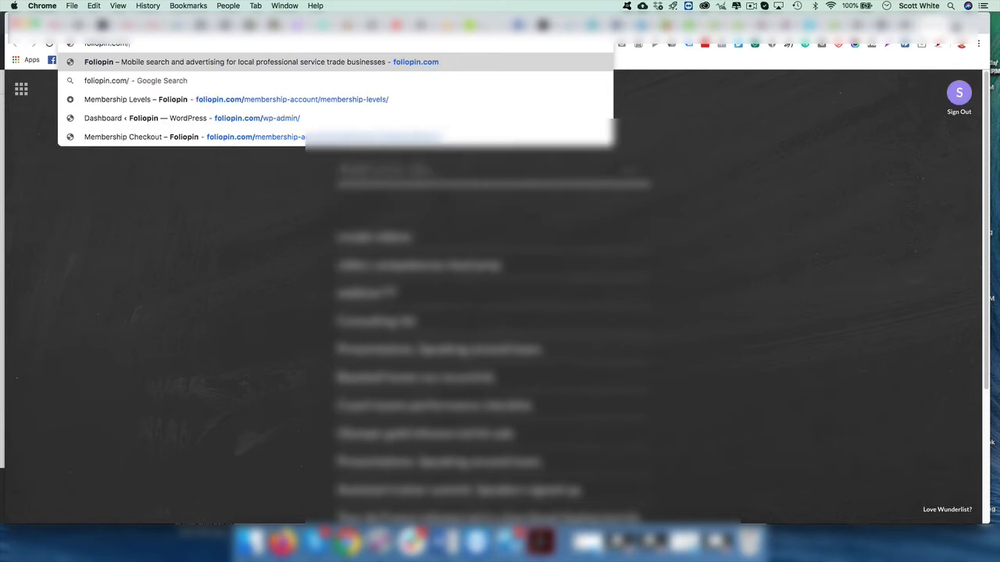
key("Down")
key("Down")
key("Return")
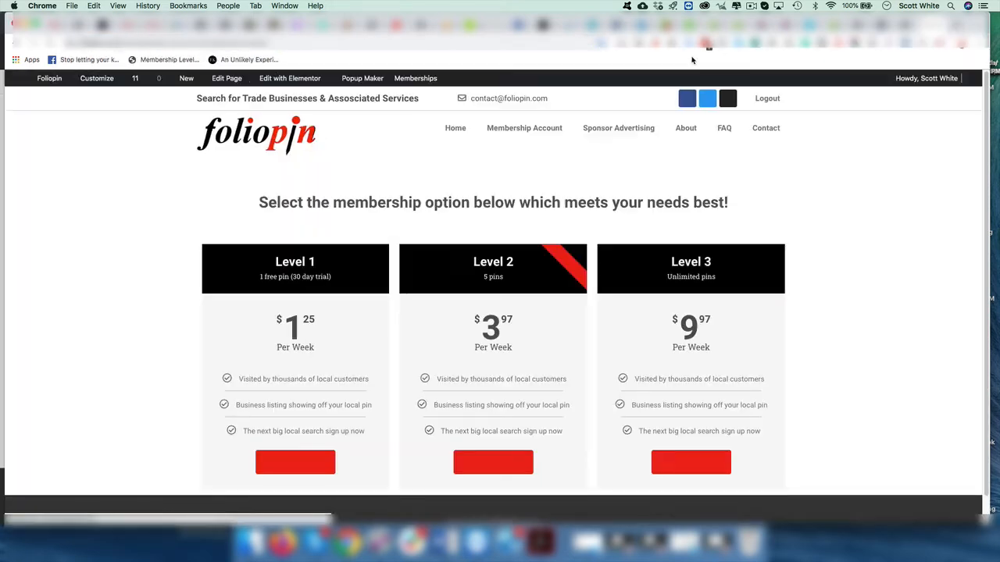
Check which pixel events fire on the membership levels page with Facebook Pixel Helper.
left_click(709, 49)
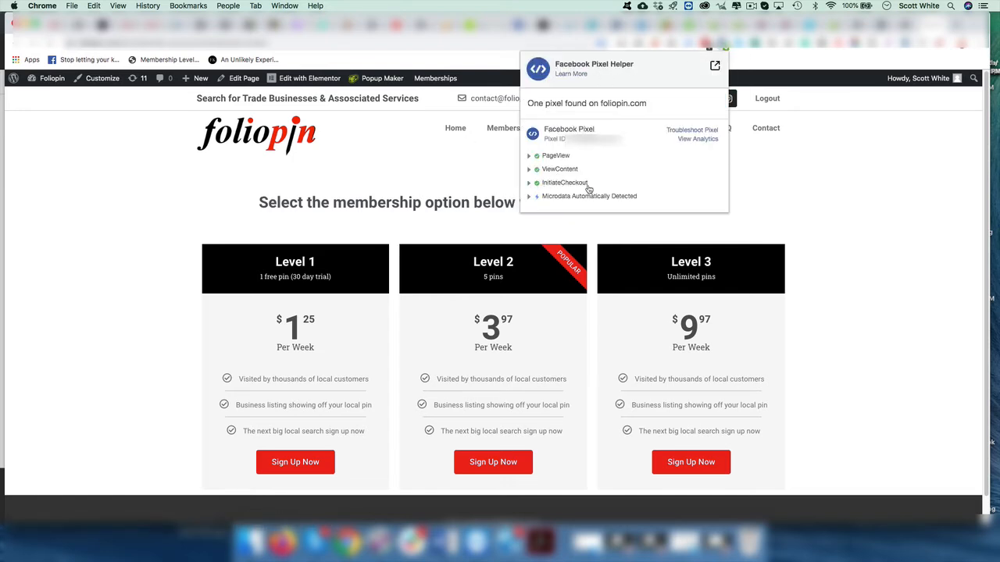
left_click(432, 186)
scroll(367, 248, "down", 1)
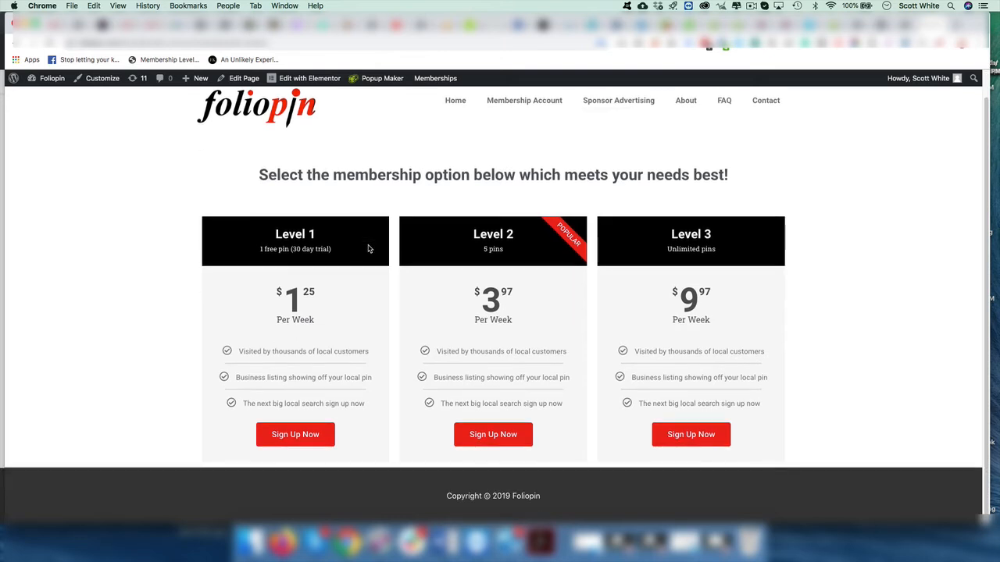
scroll(390, 243, "up", 1)
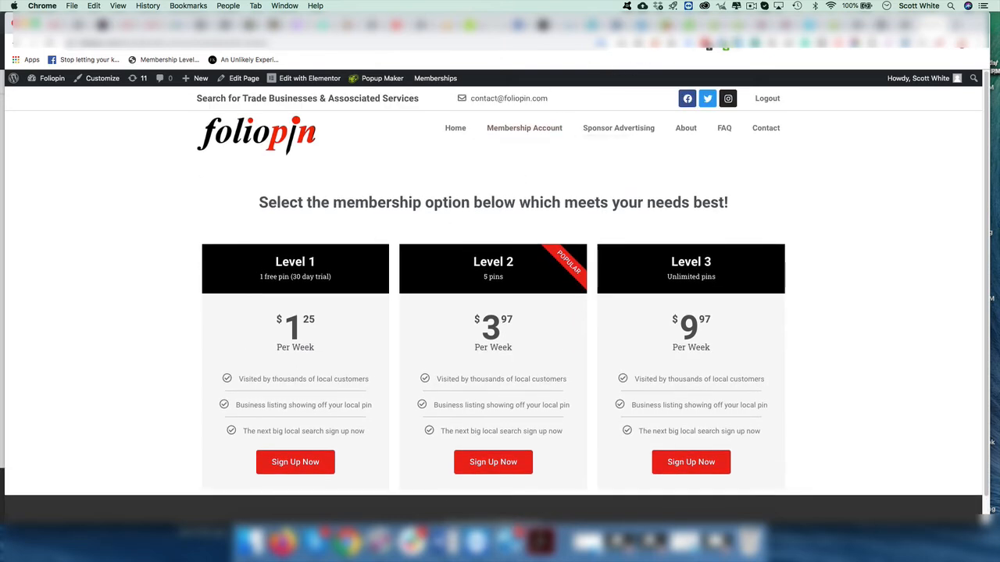
scroll(500, 262, "down", 1)
scroll(484, 266, "up", 1)
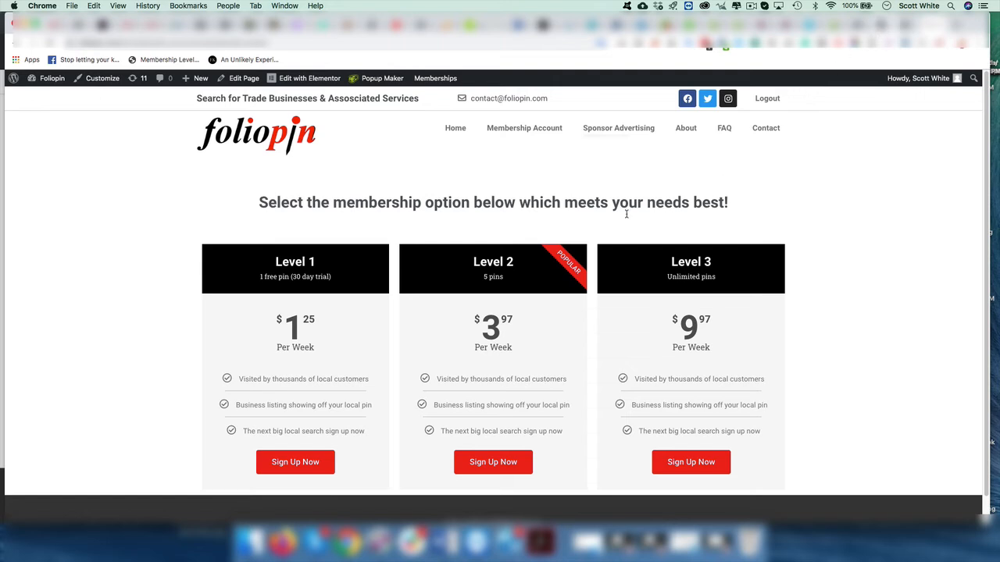
Return to the FB Initiate Checkout snippet and copy its shortcode [hfcm id="2"].
left_click(908, 26)
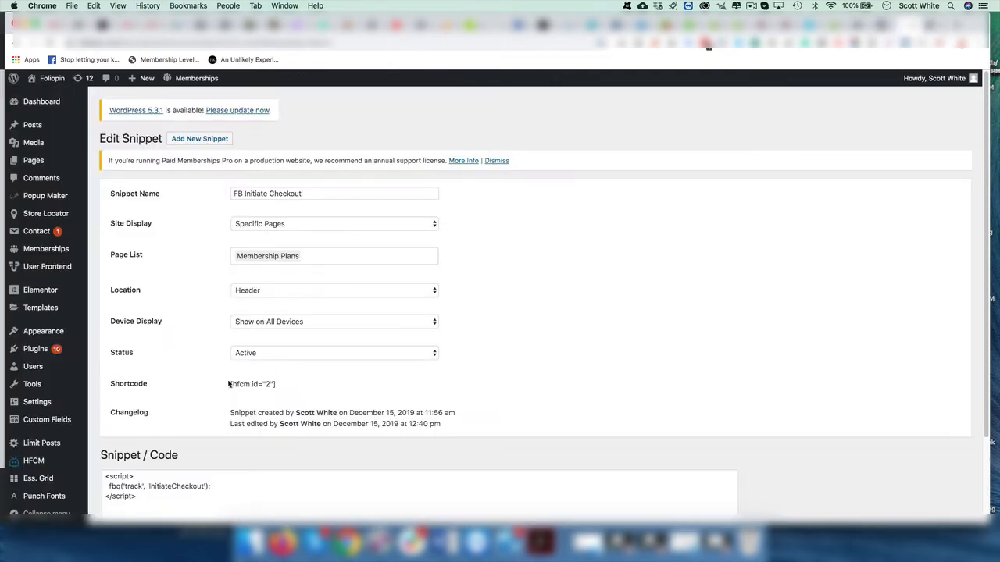
mouse_move(228, 383)
left_mouse_down()
mouse_move(292, 387)
mouse_move(224, 388)
left_mouse_up()
left_click(308, 387)
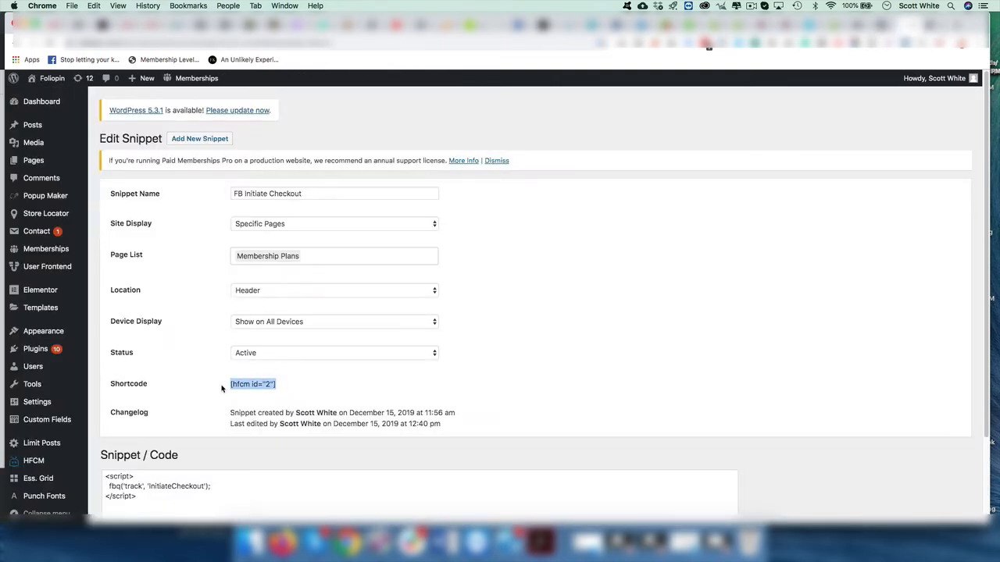
right_click(251, 386)
left_click(277, 407)
Find the Membership Levels page on the second page of the WordPress pages list and open it in the Elementor editor.
scroll(374, 374, "down", 3)
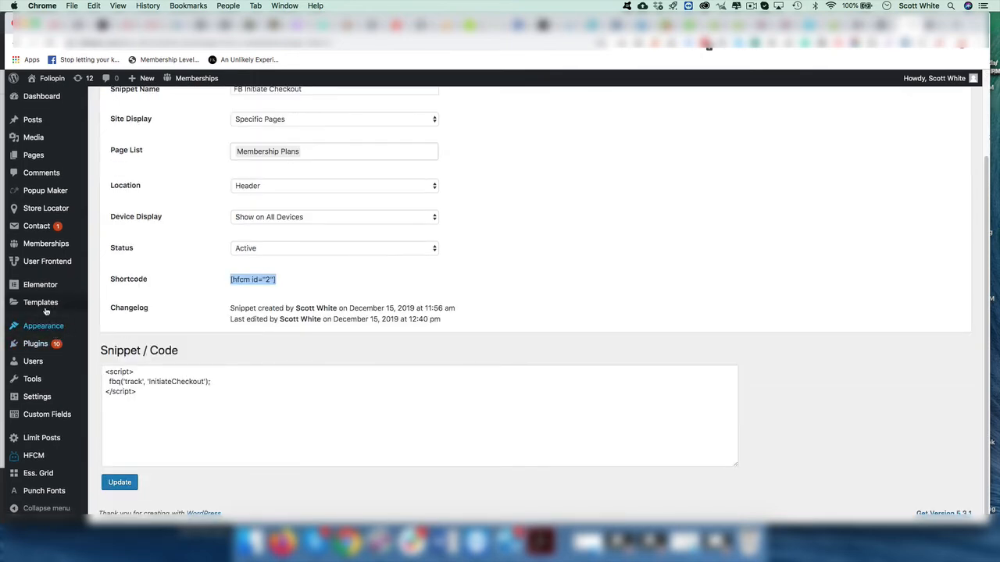
mouse_move(35, 156)
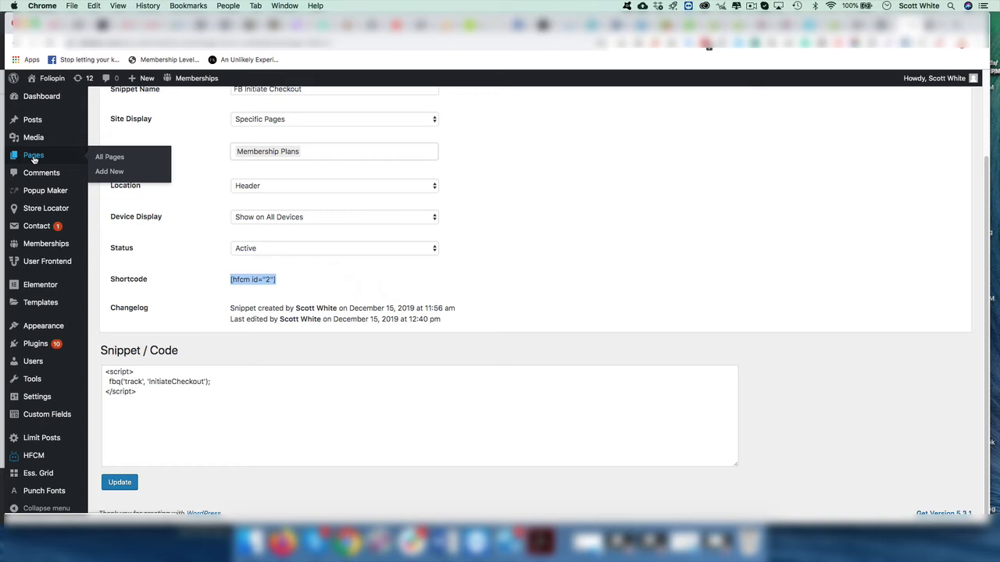
left_click(117, 159)
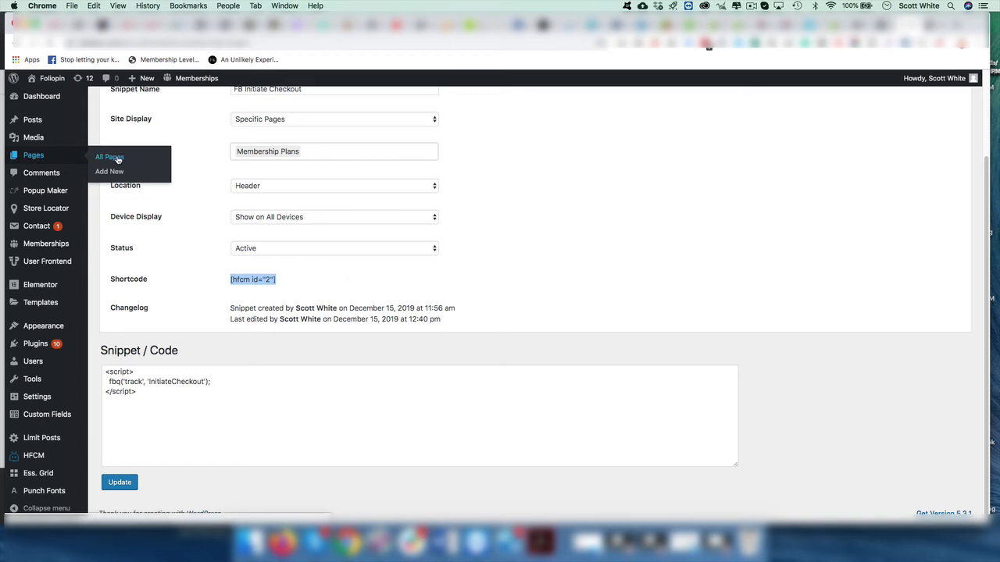
scroll(211, 353, "down", 10)
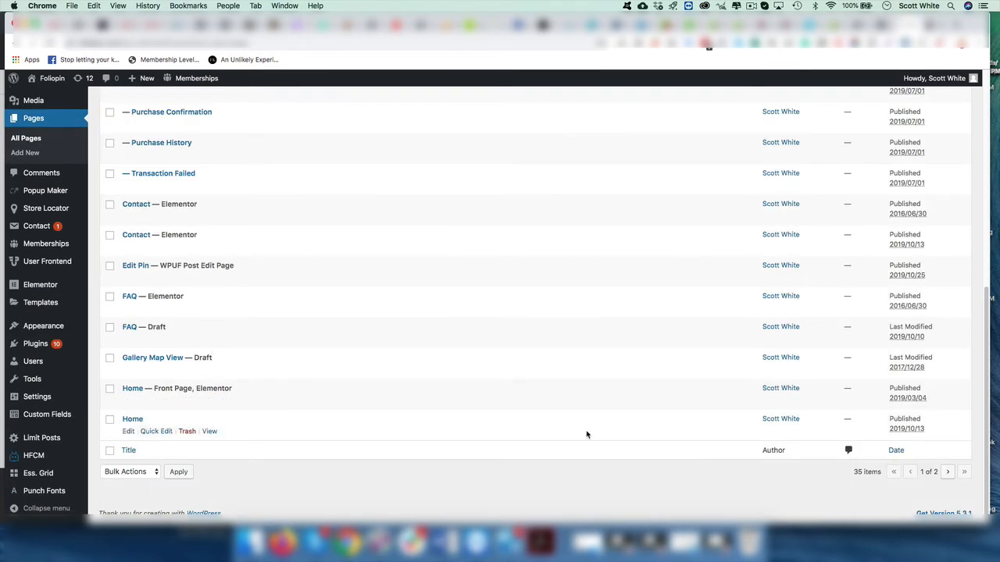
left_click(946, 472)
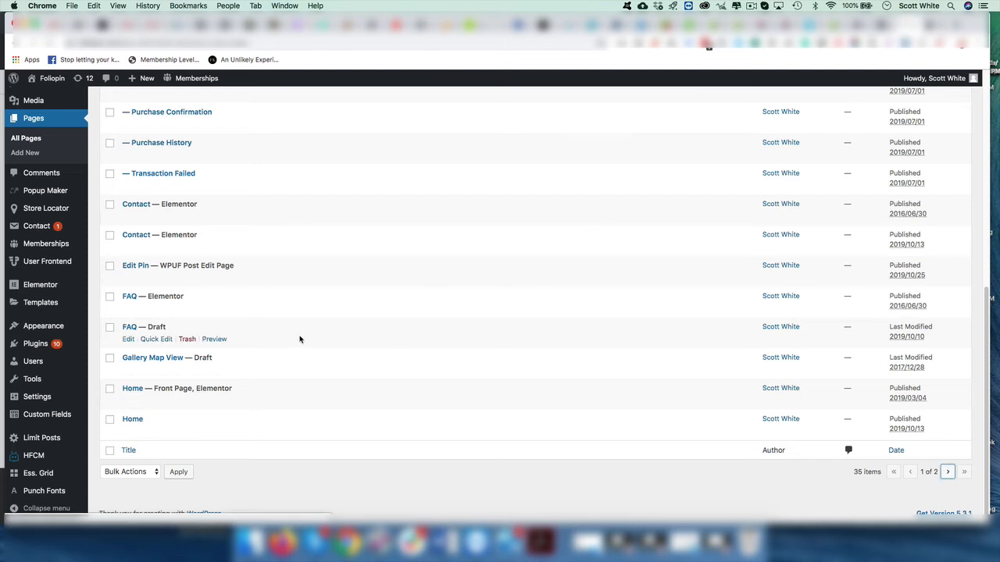
scroll(211, 313, "down", 10)
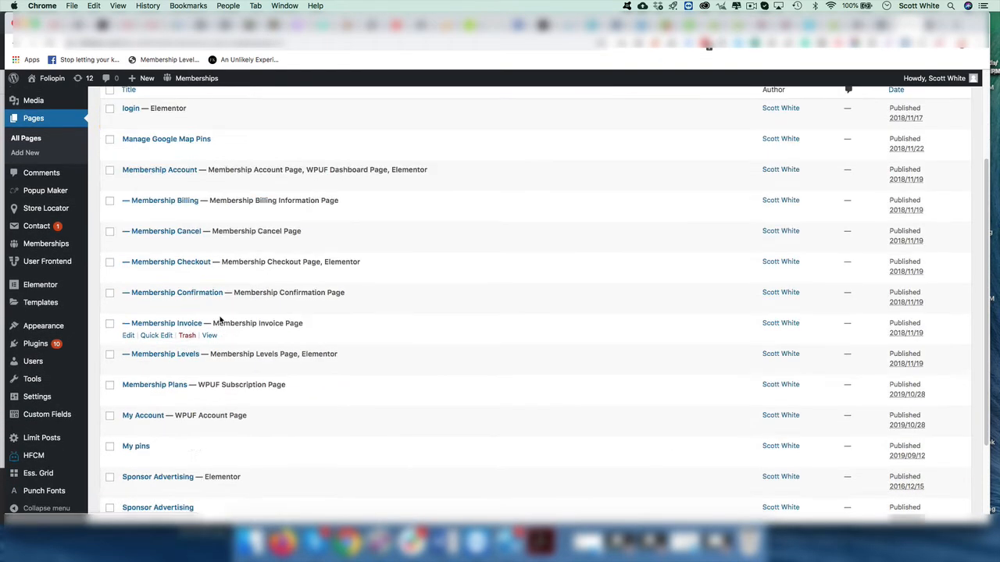
left_click(128, 273)
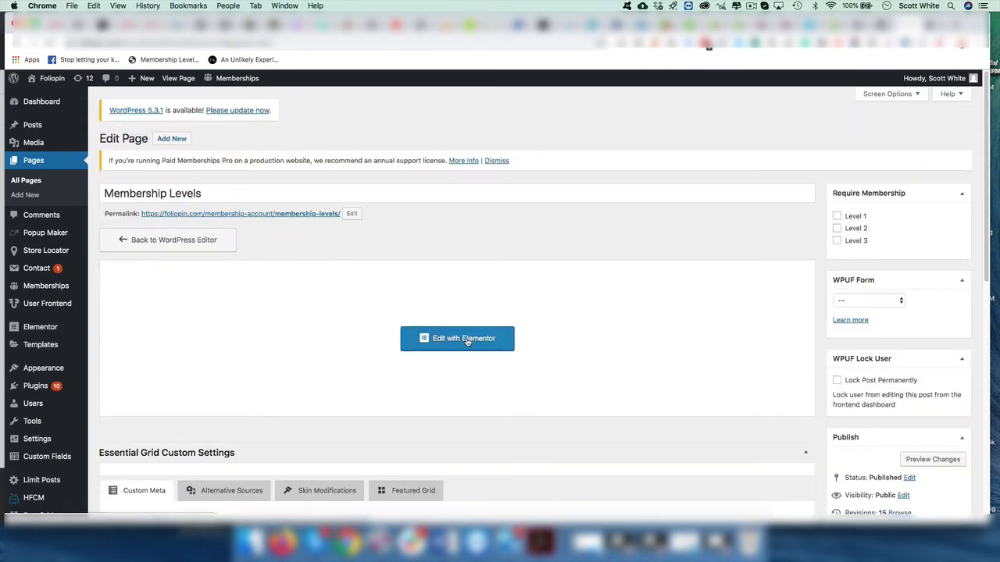
left_click(464, 339)
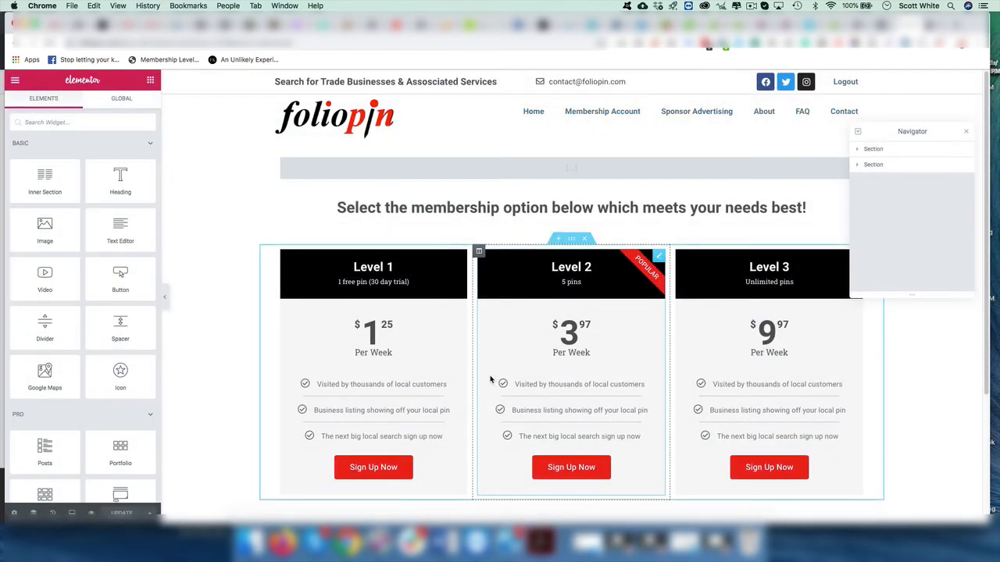
Inspect the shortcode element above the membership heading and search the widgets for "sho".
left_click(375, 166)
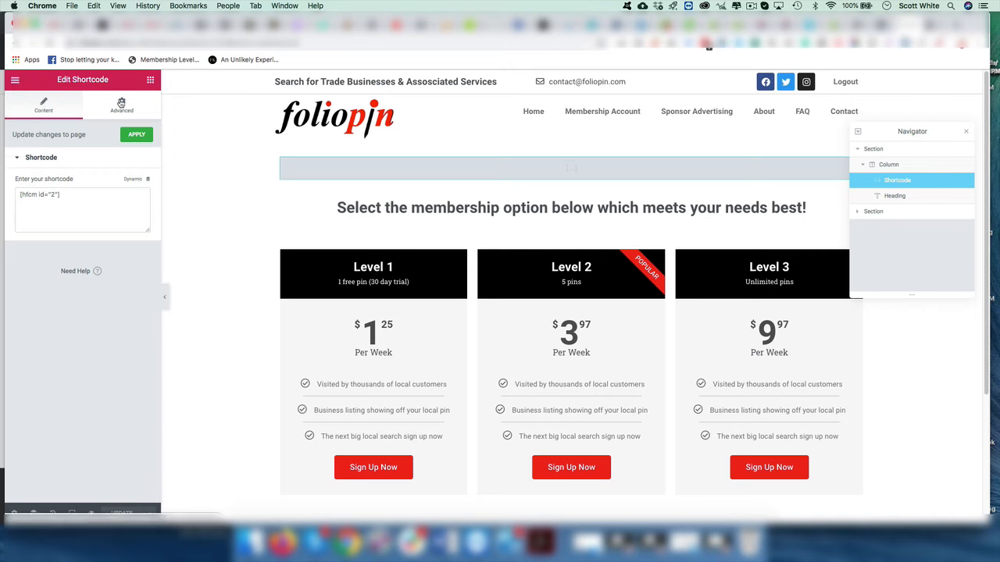
left_click(149, 80)
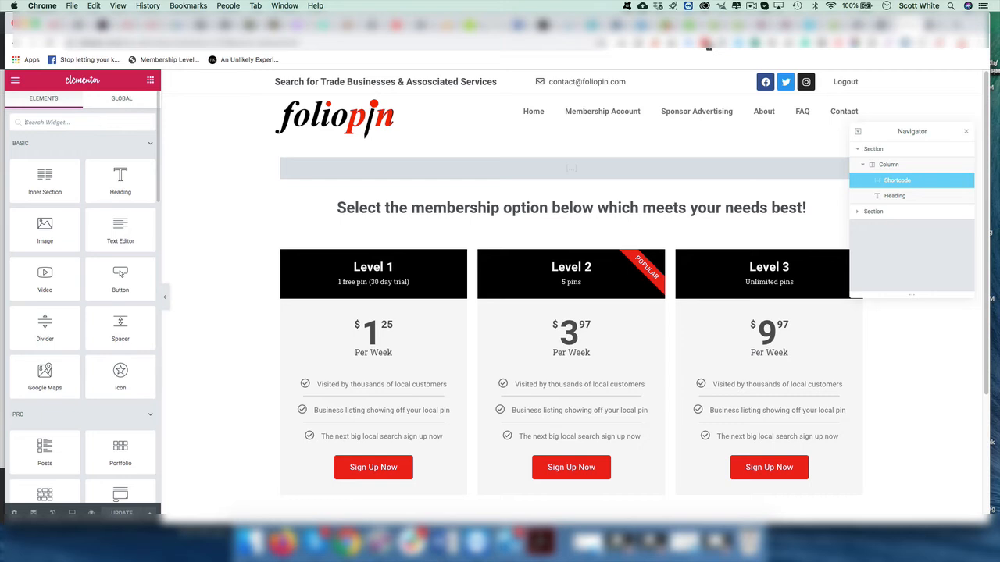
type("sho")
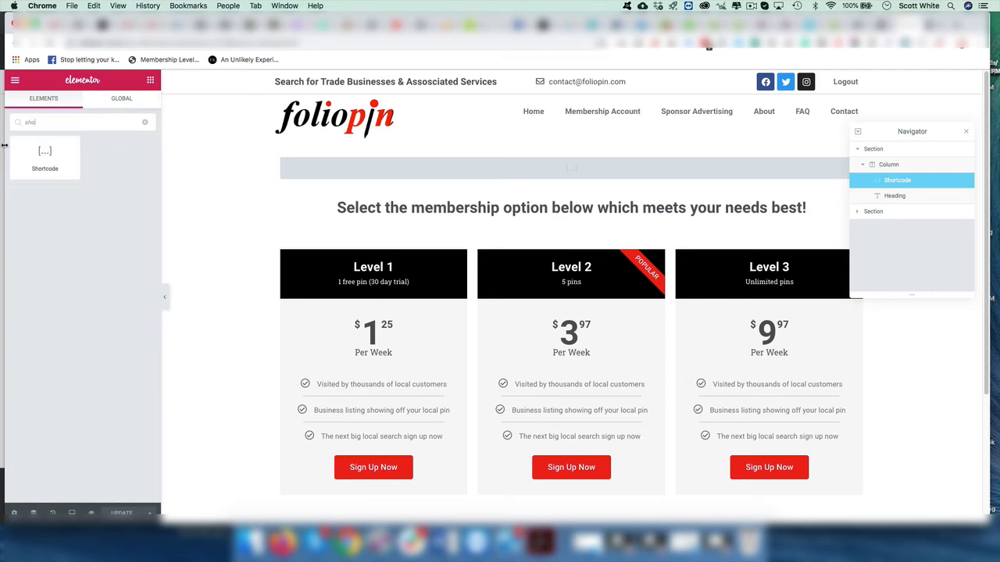
mouse_move(47, 159)
left_mouse_down()
mouse_move(238, 184)
mouse_move(399, 164)
mouse_move(2, 160)
mouse_move(39, 160)
left_mouse_up()
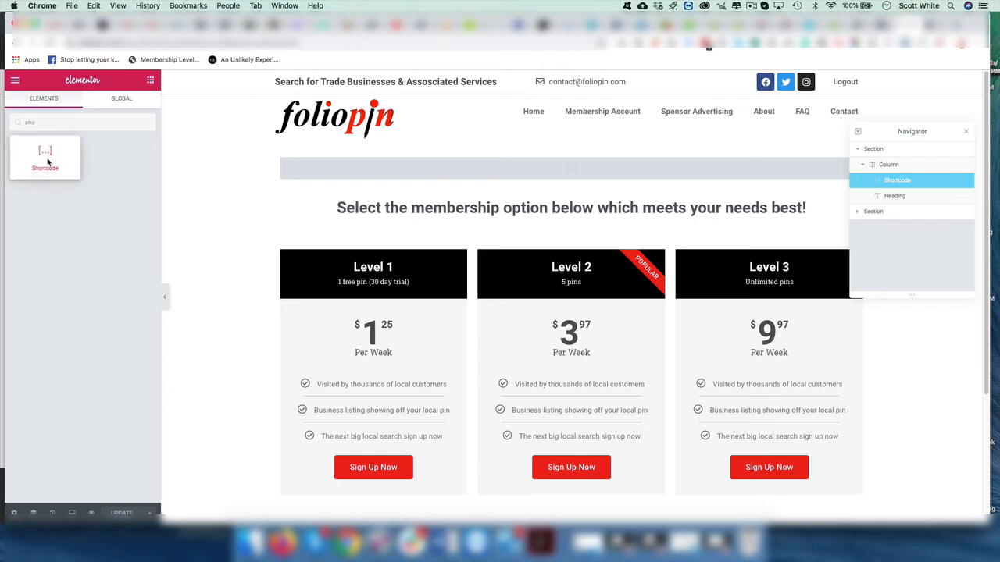
Apply the shortcode [hfcm id="2"] in the Shortcode widget above the membership heading.
left_click(480, 171)
left_click(99, 199)
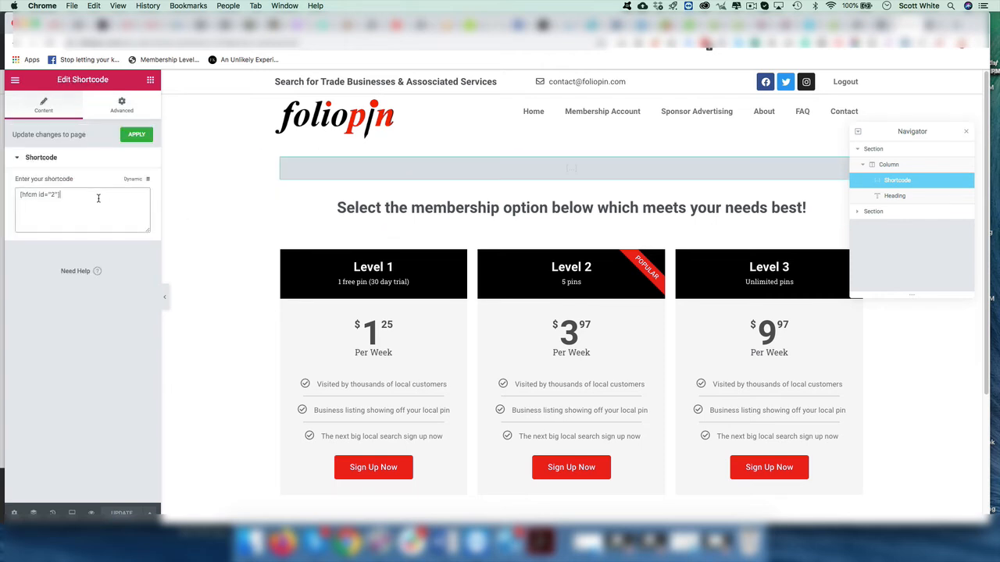
left_click(137, 137)
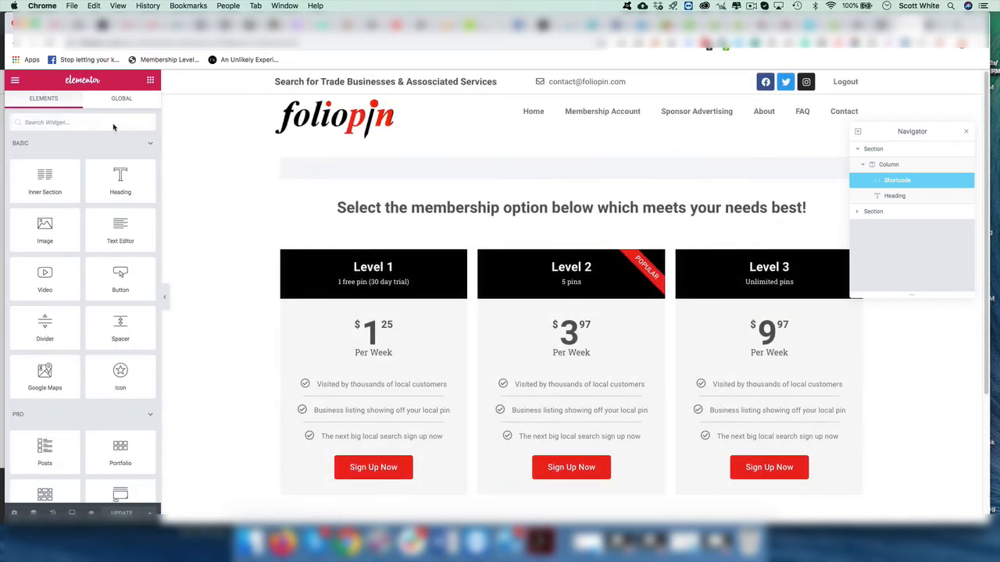
Leave the Elementor editor and return to the live Membership Levels page.
scroll(346, 325, "down", 3)
scroll(349, 333, "up", 3)
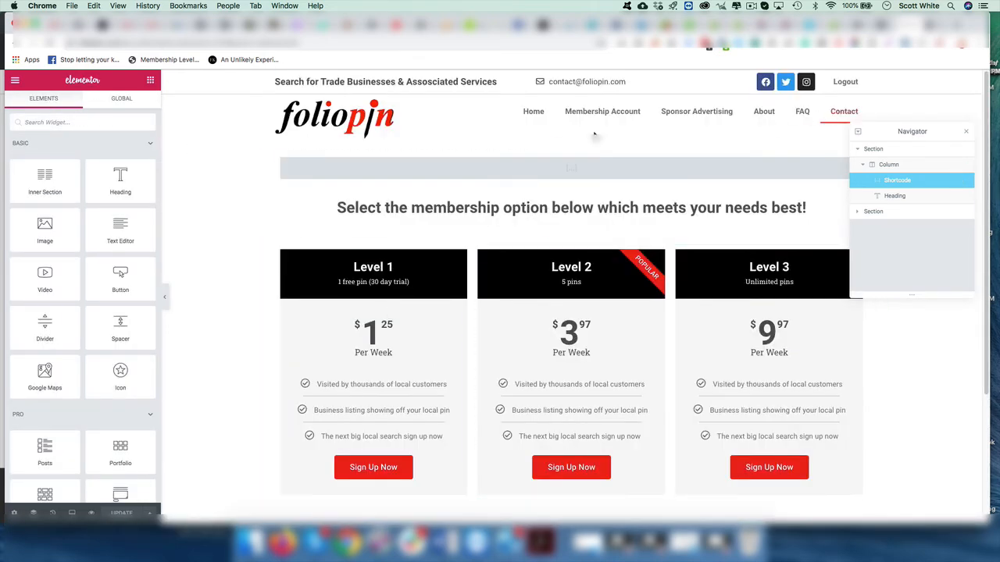
left_click(15, 81)
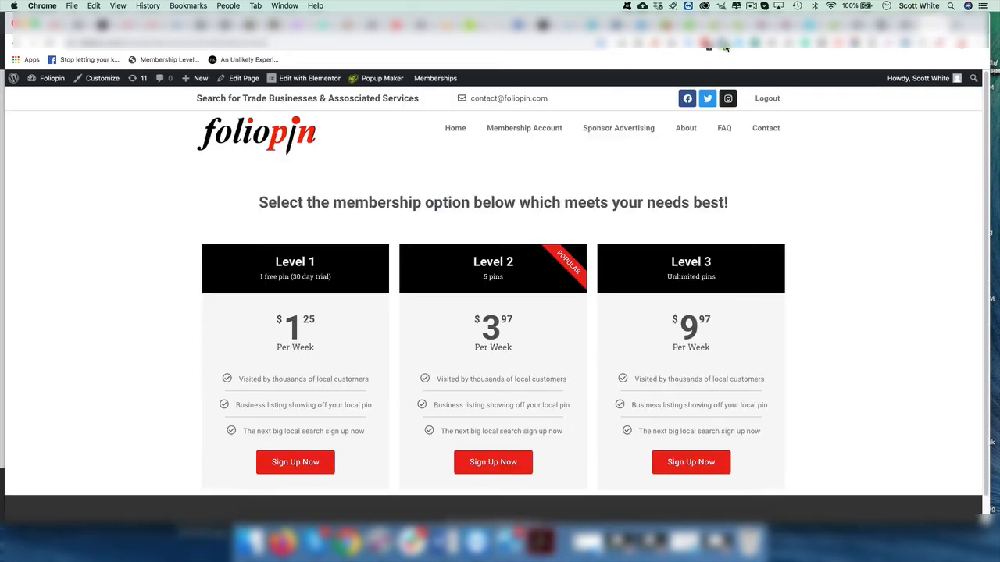
Open the Level 2 membership checkout page and examine its pixel events with Facebook Pixel Helper.
left_click(724, 48)
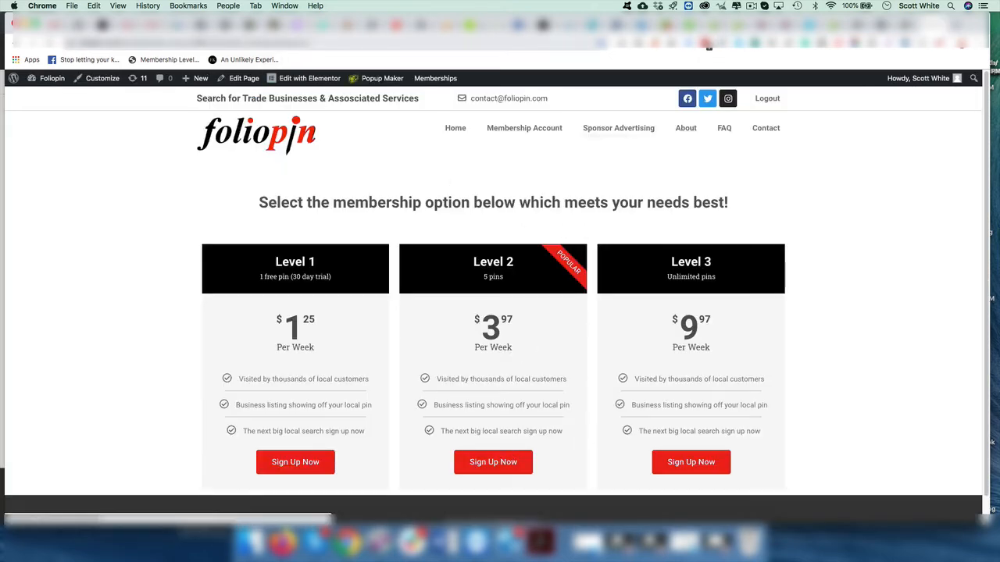
scroll(388, 264, "down", 5)
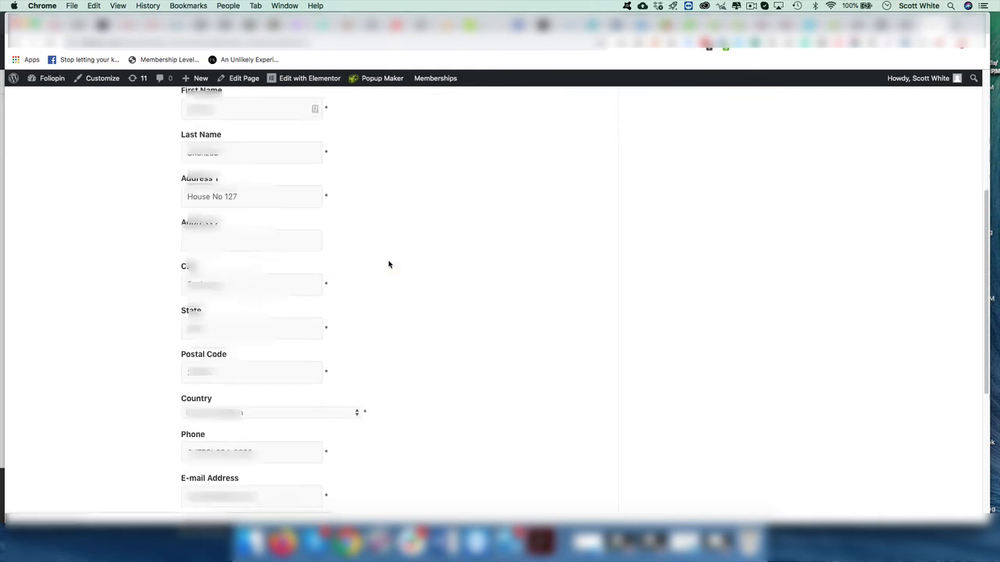
scroll(388, 264, "up", 5)
left_click(726, 48)
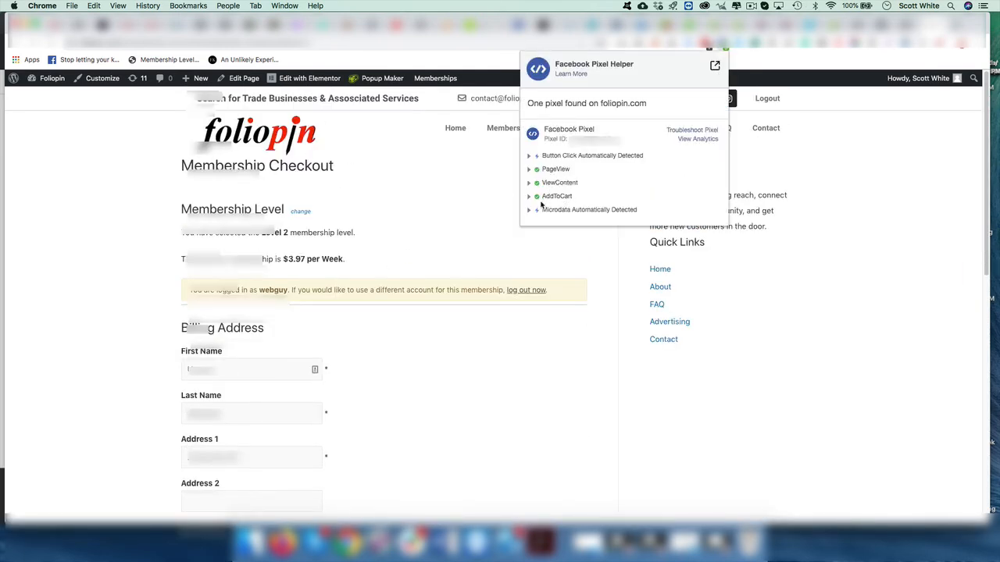
left_click(379, 305)
scroll(390, 297, "down", 10)
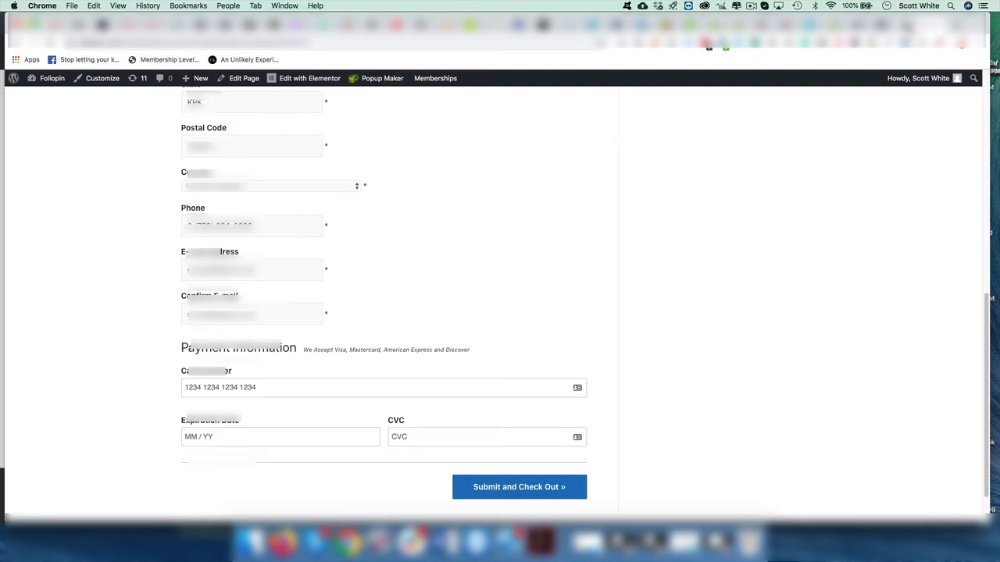
Return to the WordPress admin, open all HFCM snippets and select the FB ATC shortcode [hfcm id="3"].
left_click(906, 27)
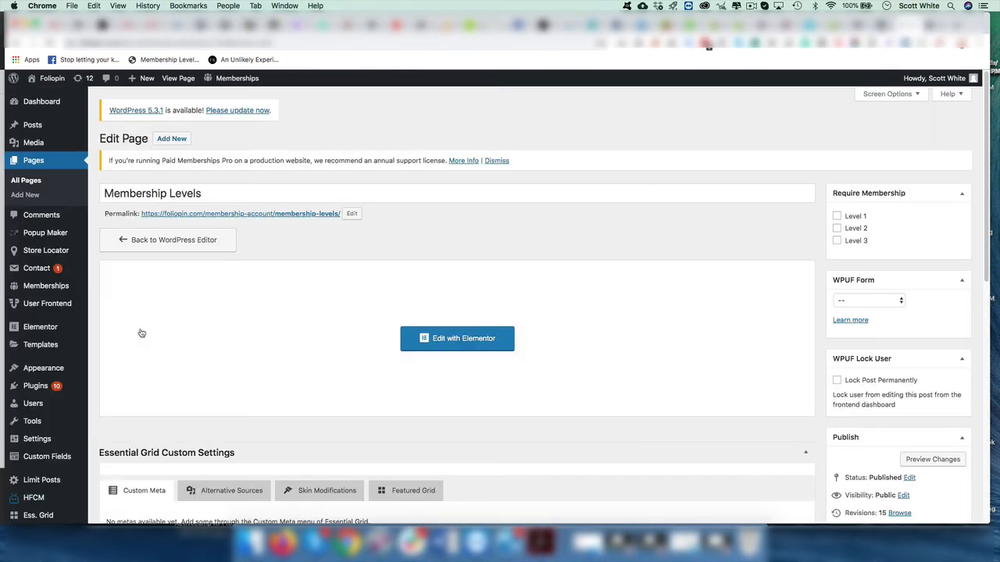
scroll(141, 336, "down", 5)
mouse_move(34, 458)
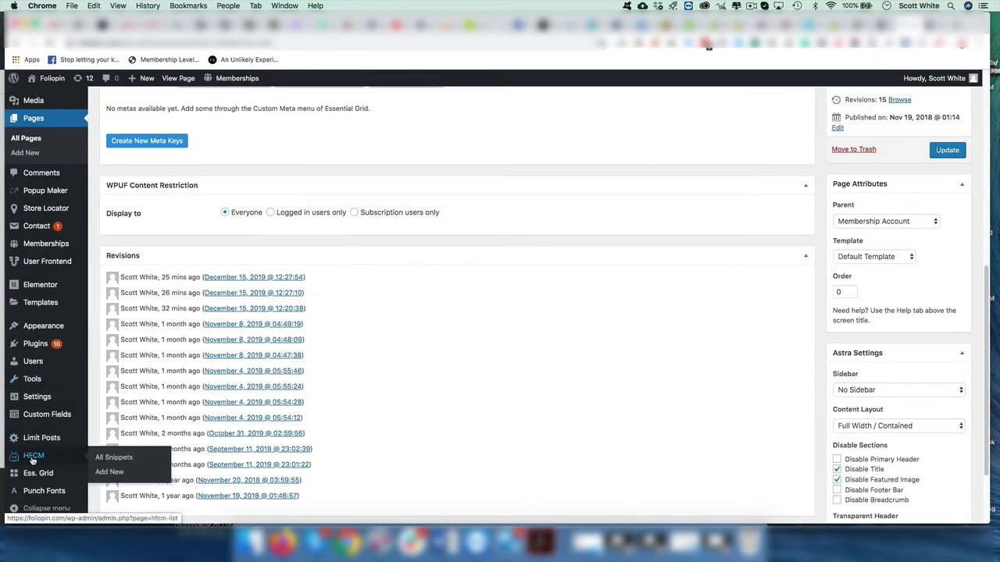
left_click(127, 460)
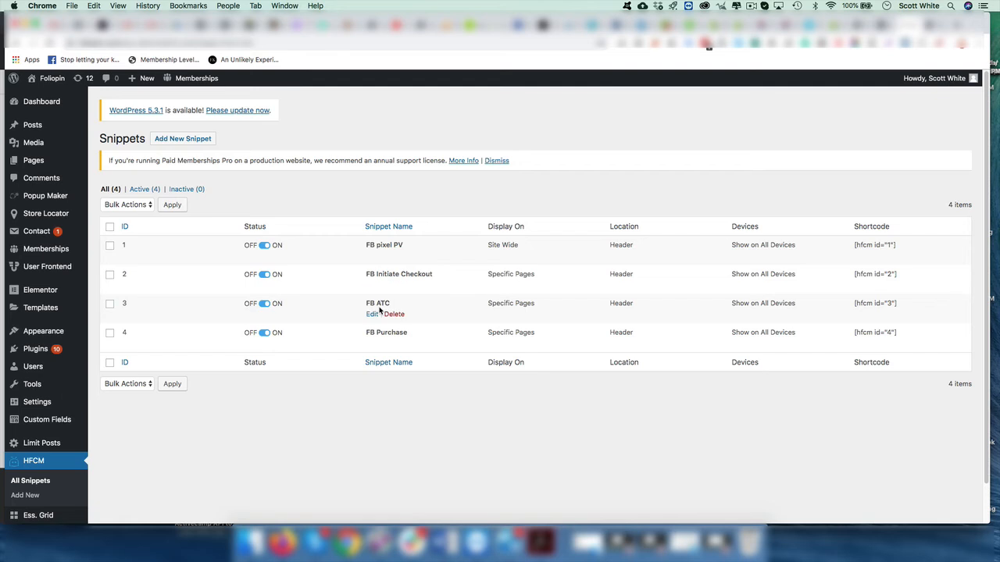
left_click_drag(903, 307, 846, 307)
Find the Membership Checkout page on the second page of the pages list and open it for editing.
mouse_move(34, 160)
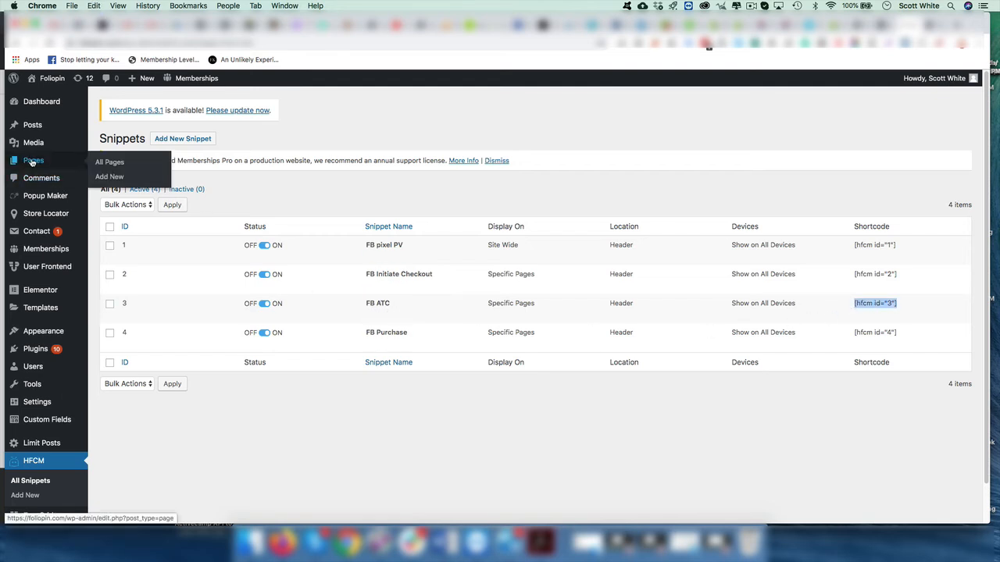
left_click(131, 166)
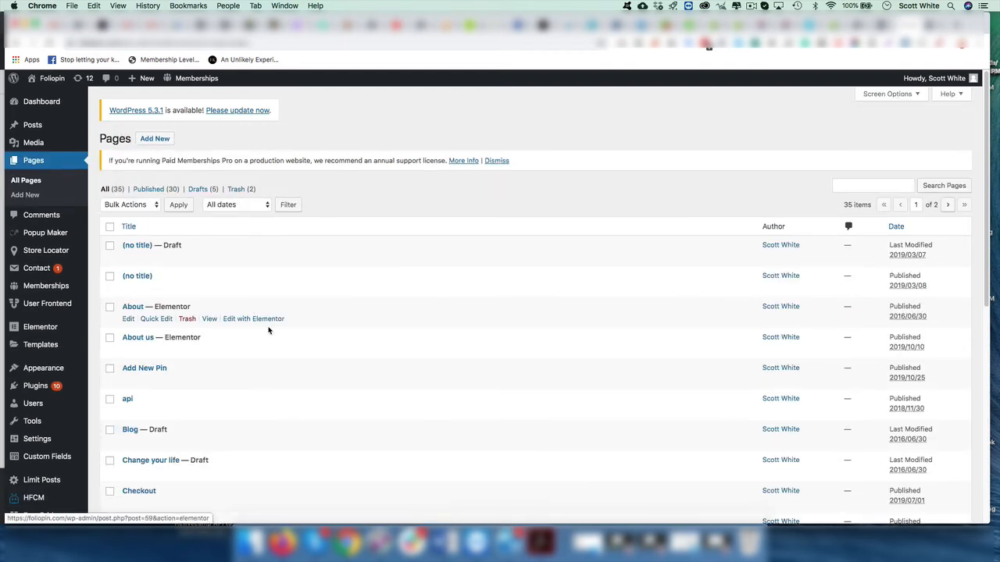
scroll(268, 330, "down", 5)
scroll(558, 481, "down", 2)
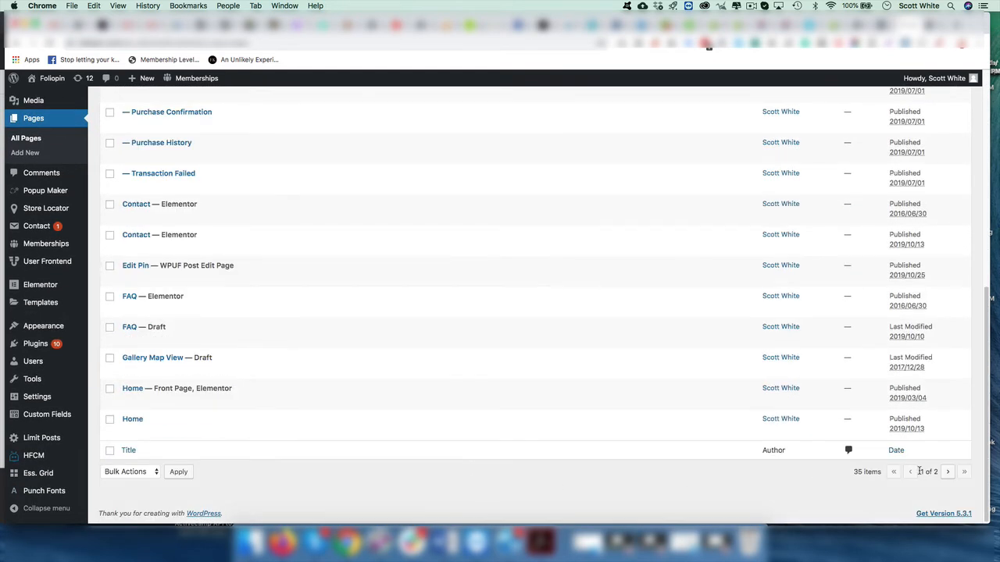
left_click(947, 472)
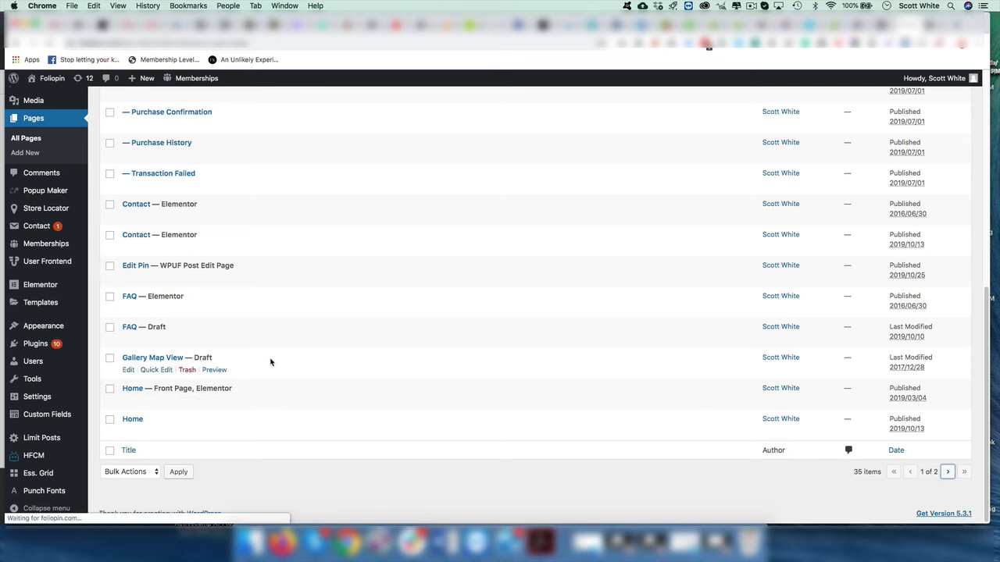
scroll(191, 351, "down", 3)
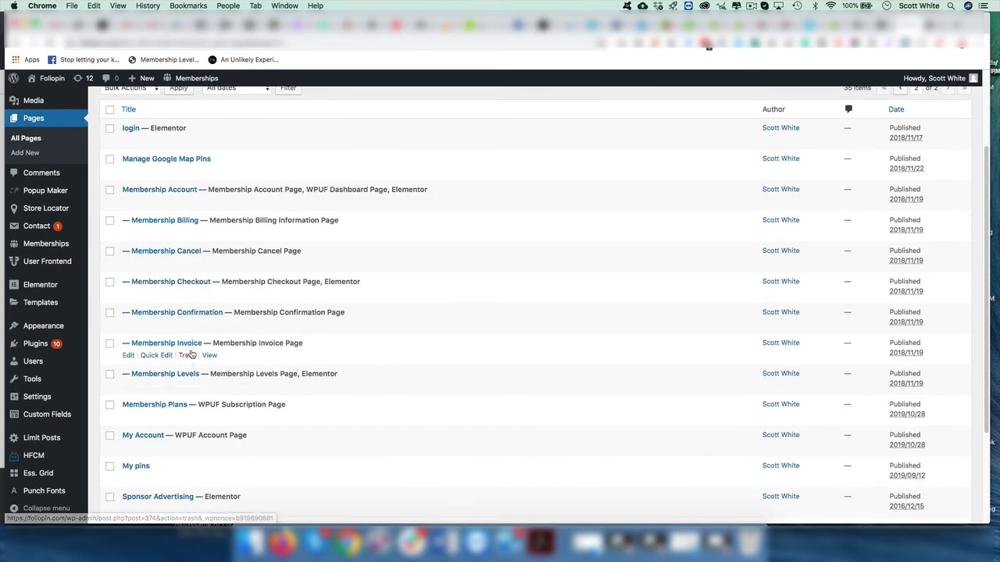
left_click(128, 294)
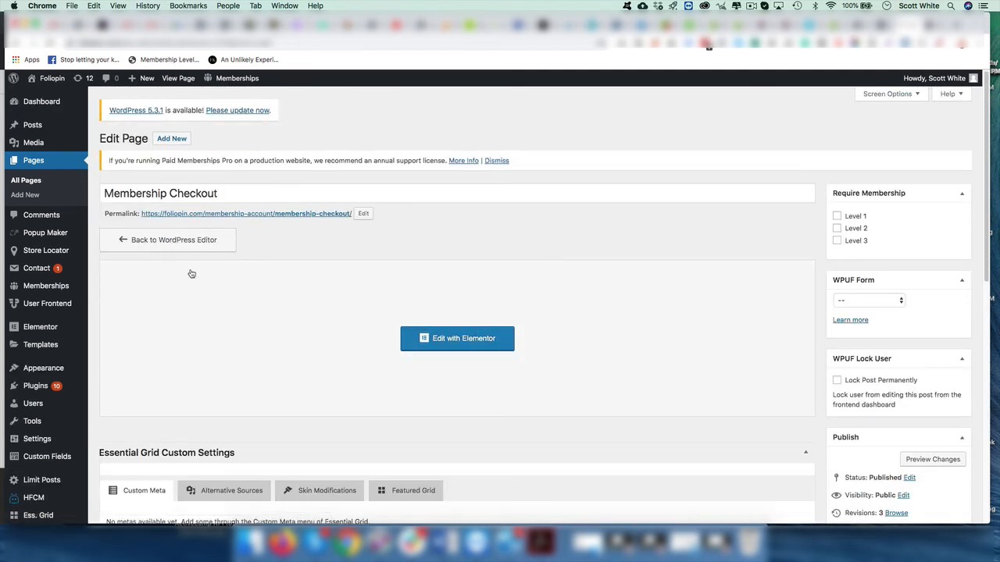
left_click(462, 341)
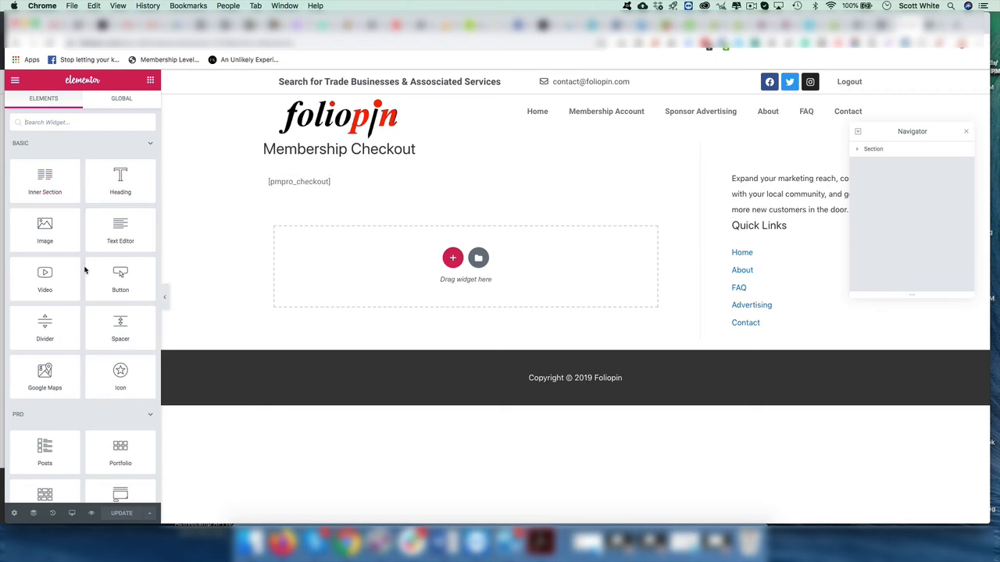
left_click(59, 122)
type("sho")
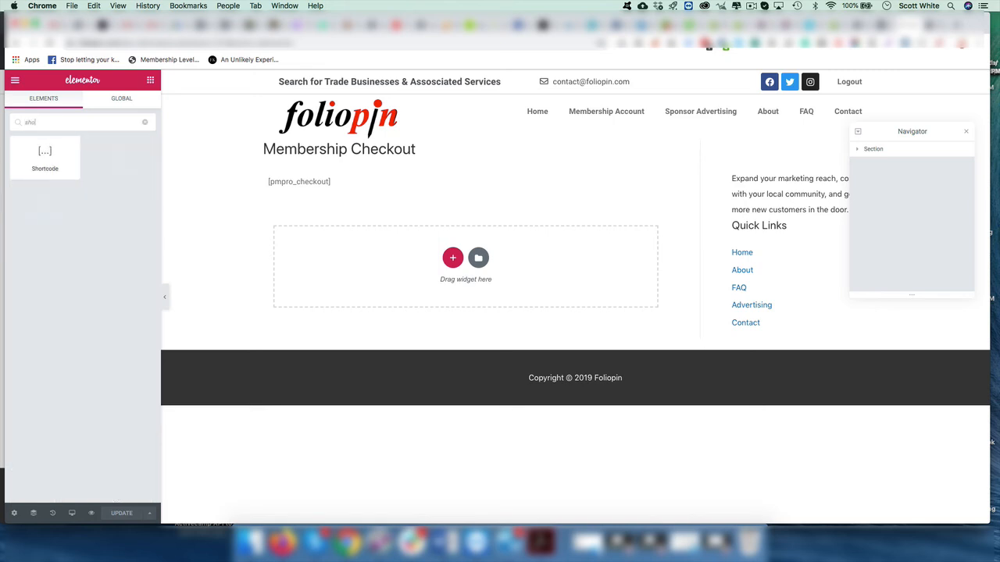
mouse_move(46, 150)
left_mouse_down()
mouse_move(351, 156)
mouse_move(39, 149)
left_mouse_up()
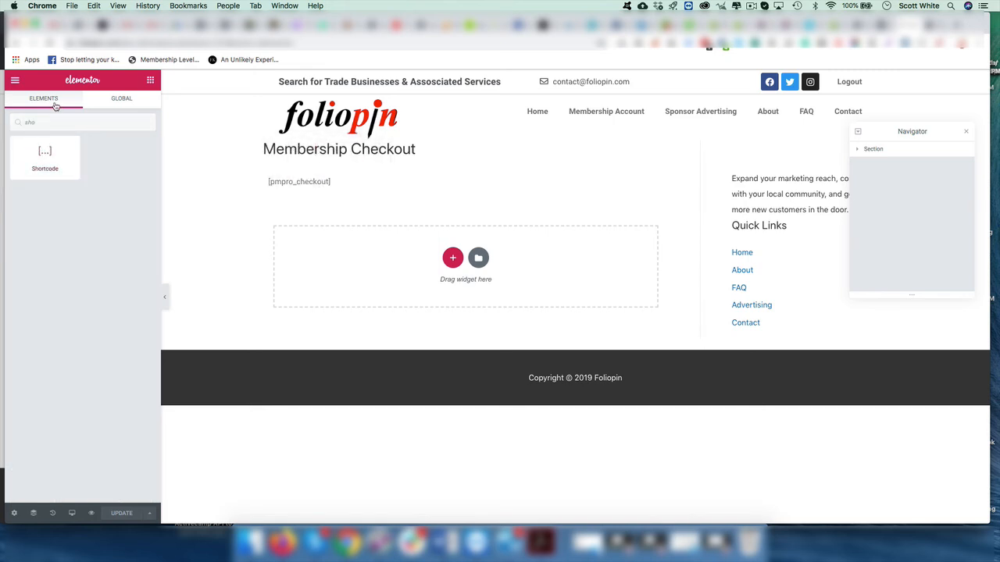
left_click(14, 81)
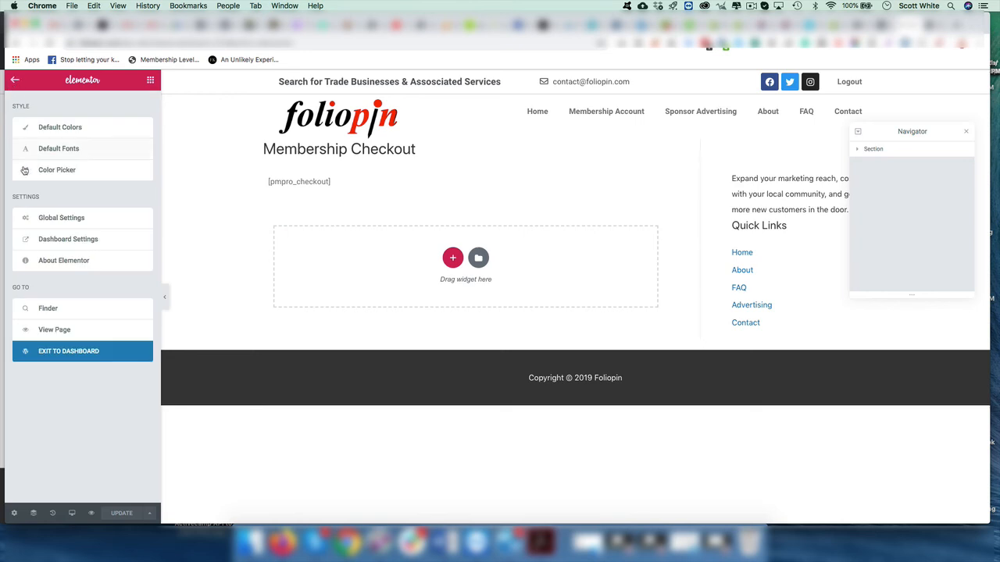
left_click(68, 352)
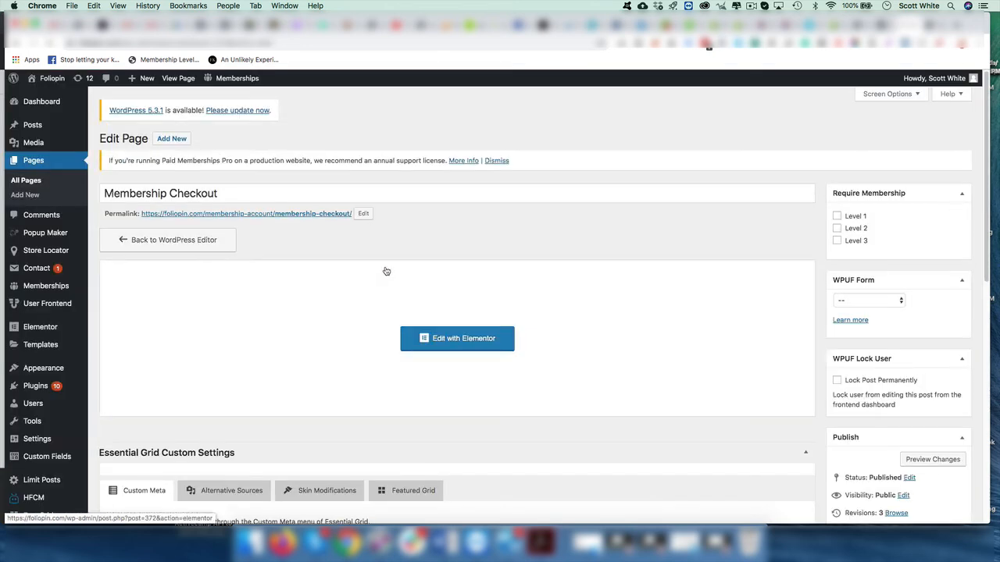
Switch the Membership Checkout page back to the WordPress editor and inspect the [hfcm id="3"] shortcode below [pmpro_checkout].
left_click(160, 240)
left_click(522, 334)
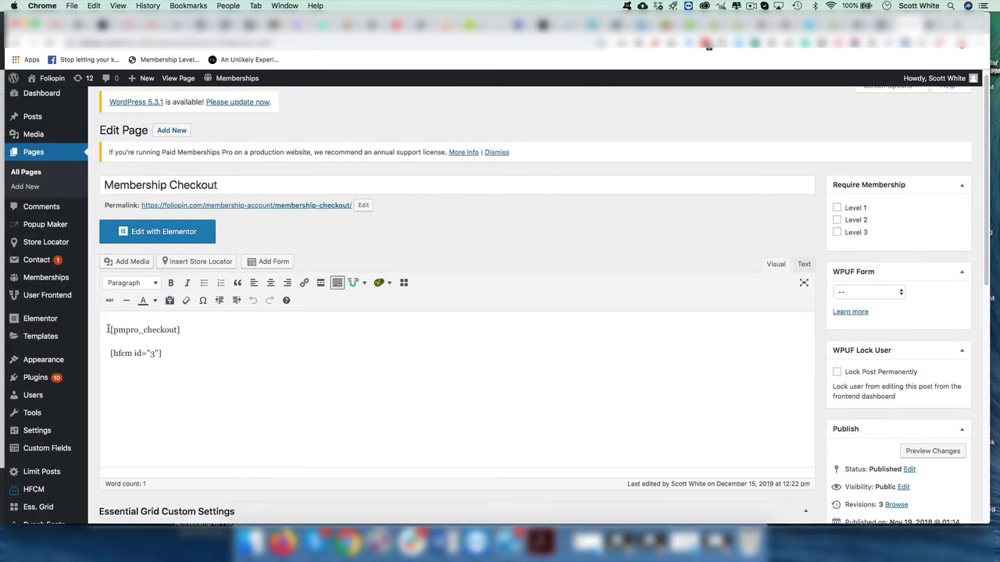
left_click_drag(108, 329, 109, 353)
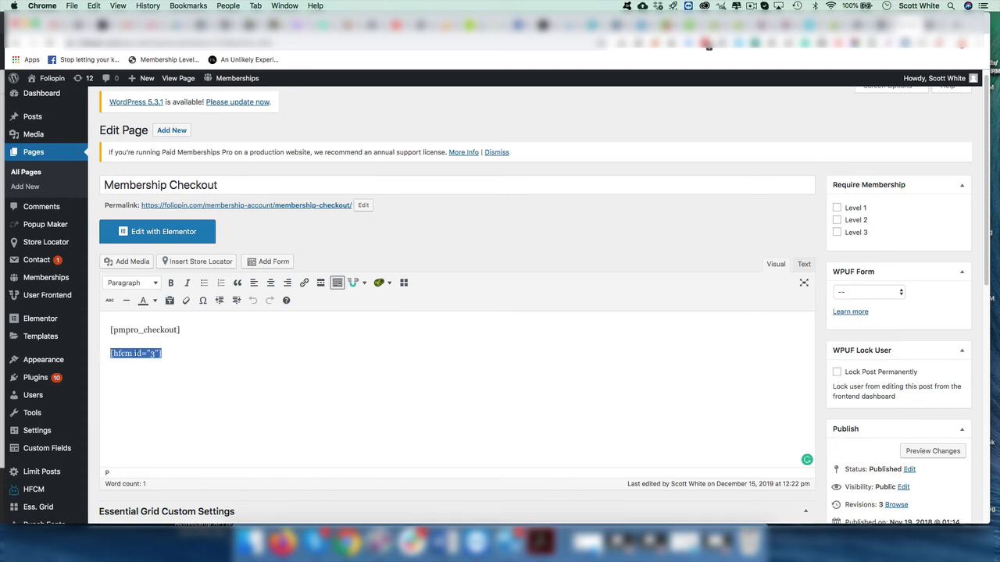
left_click(164, 354)
scroll(785, 390, "down", 5)
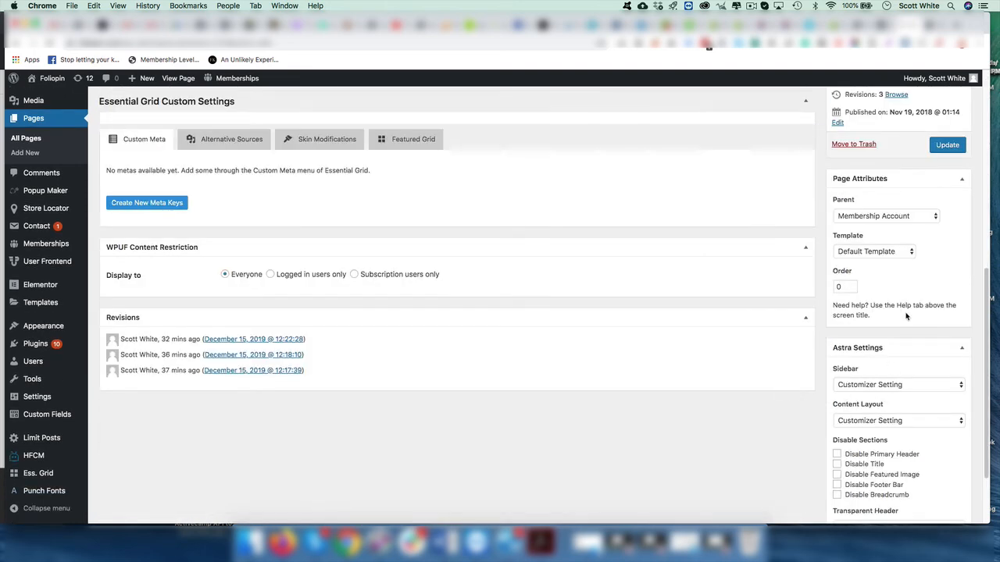
scroll(670, 312, "up", 5)
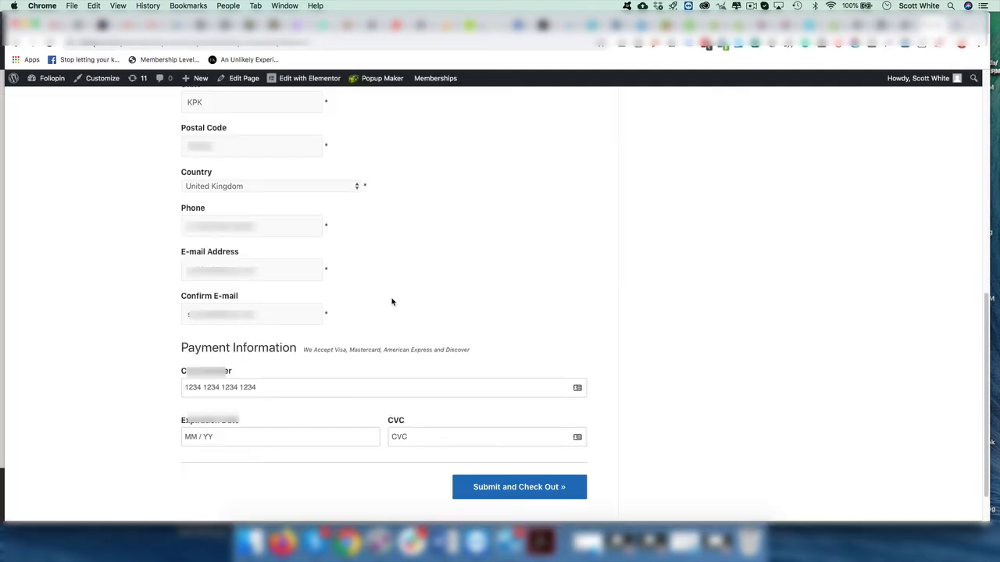
Check the AddToCart event on the live Membership Checkout page with Facebook Pixel Helper.
scroll(391, 302, "up", 10)
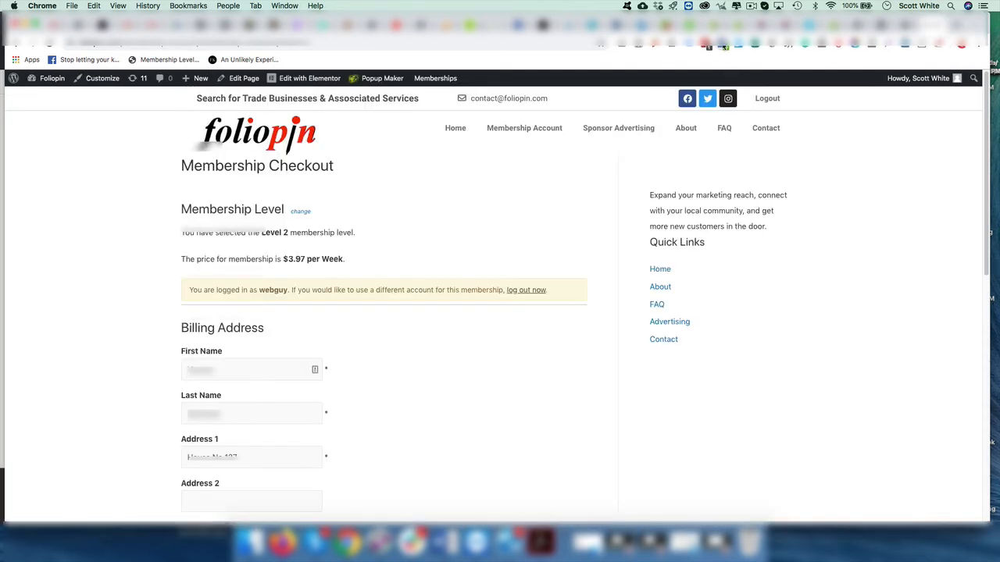
left_click(724, 46)
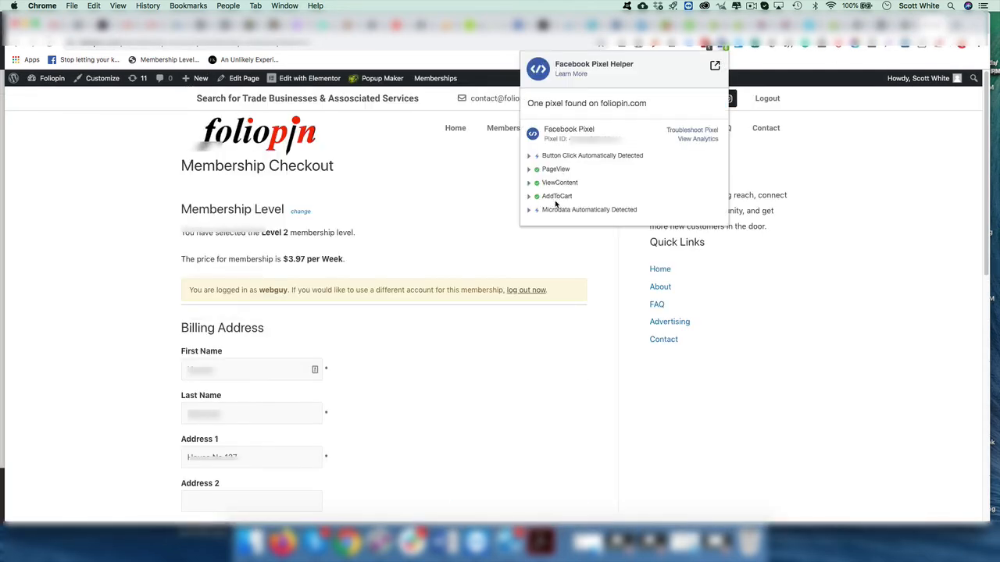
left_click(468, 227)
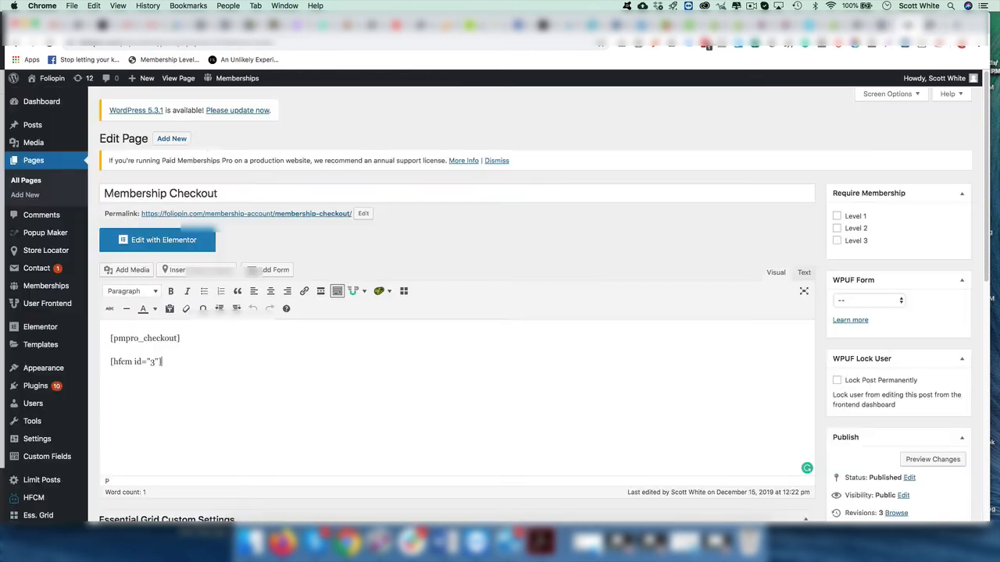
Open all HFCM snippets from the WordPress admin and select the FB Purchase shortcode [hfcm id="4"].
mouse_move(37, 344)
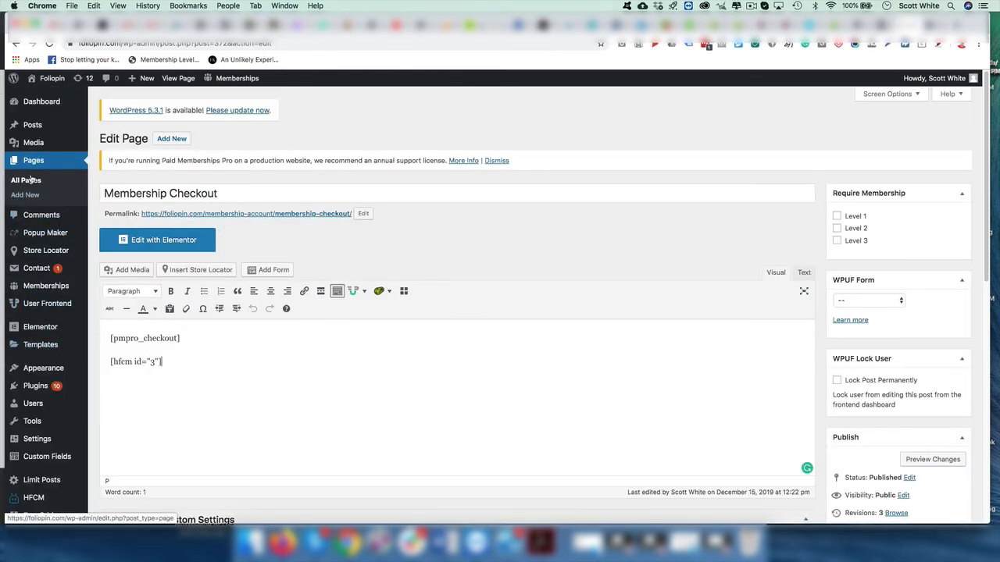
scroll(268, 268, "down", 5)
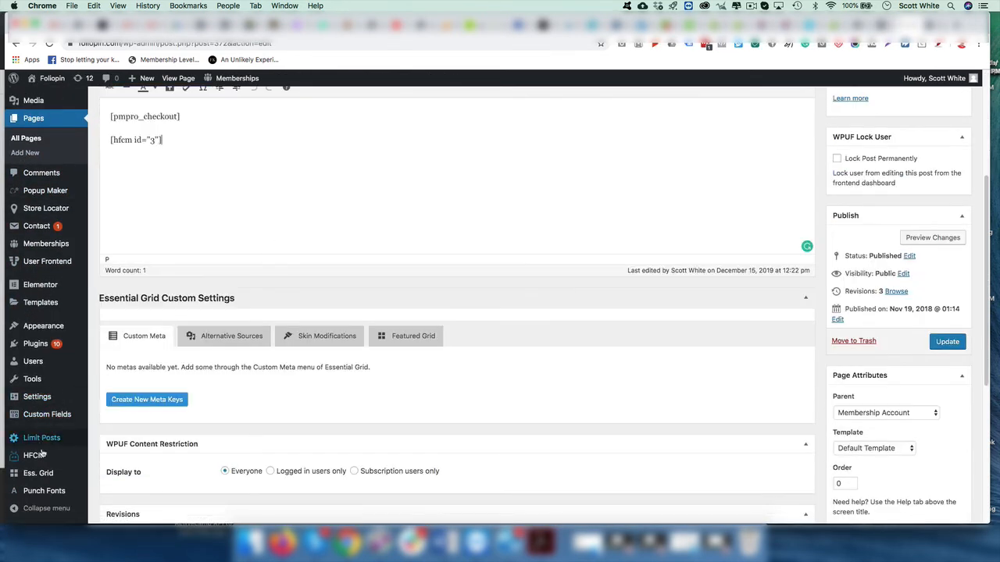
mouse_move(35, 457)
left_click(111, 458)
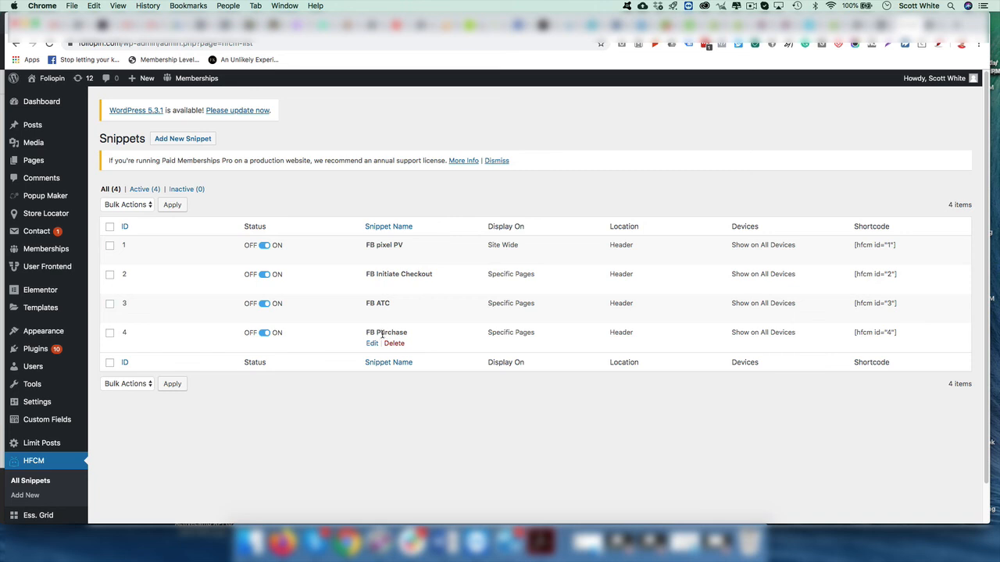
left_click_drag(911, 335, 859, 333)
Open the Membership Confirmation page from the second page of the pages list and place the cursor after [pmpro_confirmation].
mouse_move(34, 160)
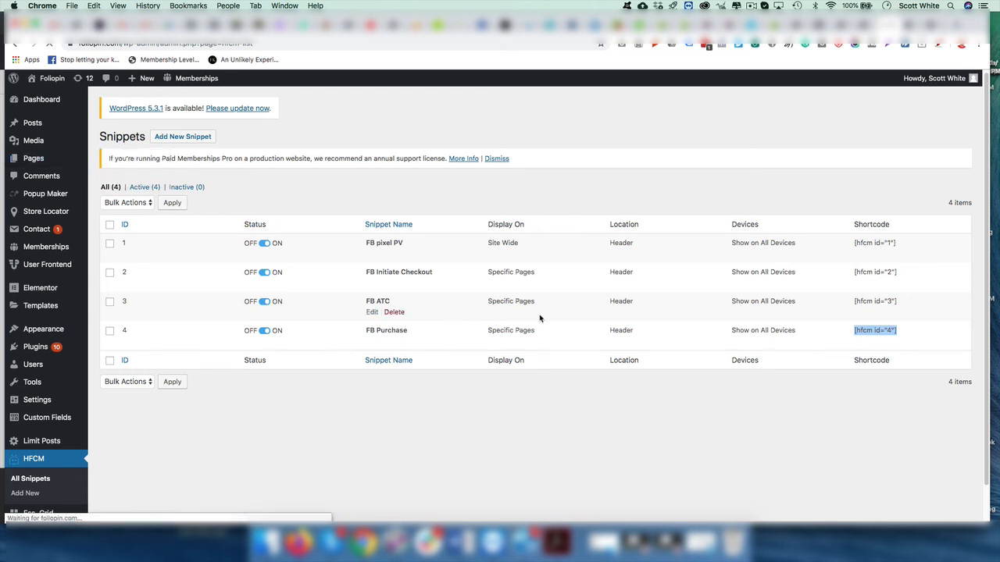
scroll(665, 401, "down", 10)
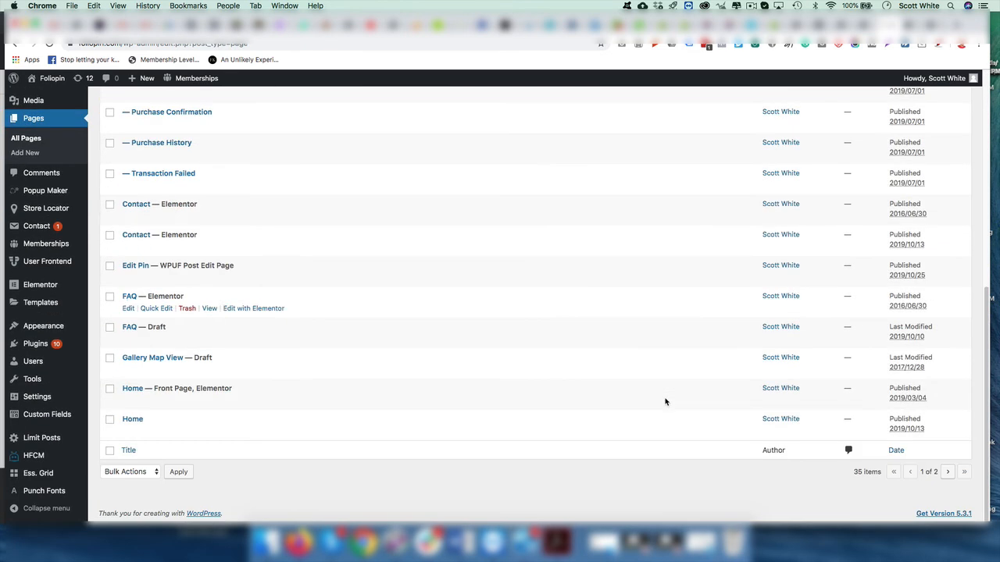
left_click(947, 471)
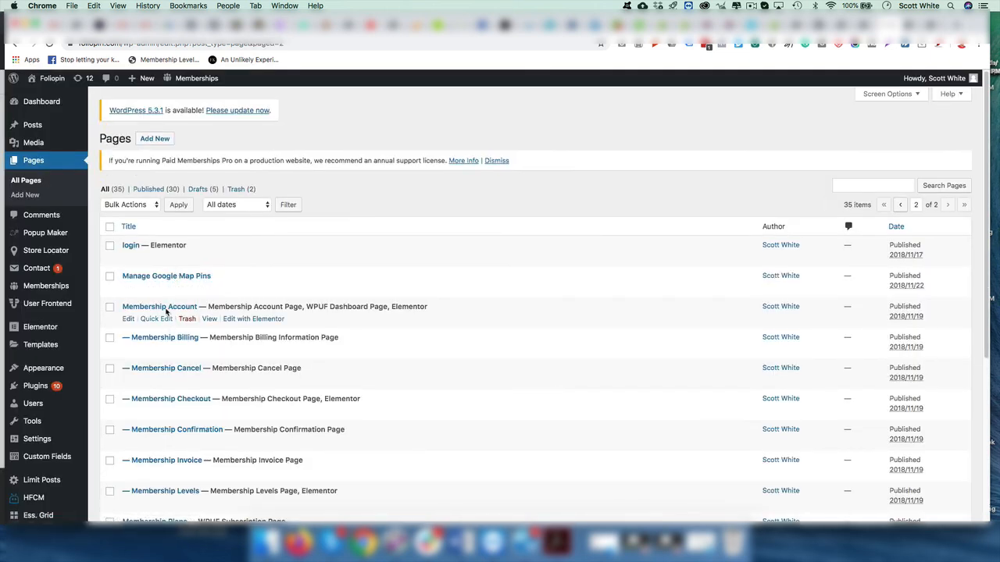
scroll(161, 289, "down", 1)
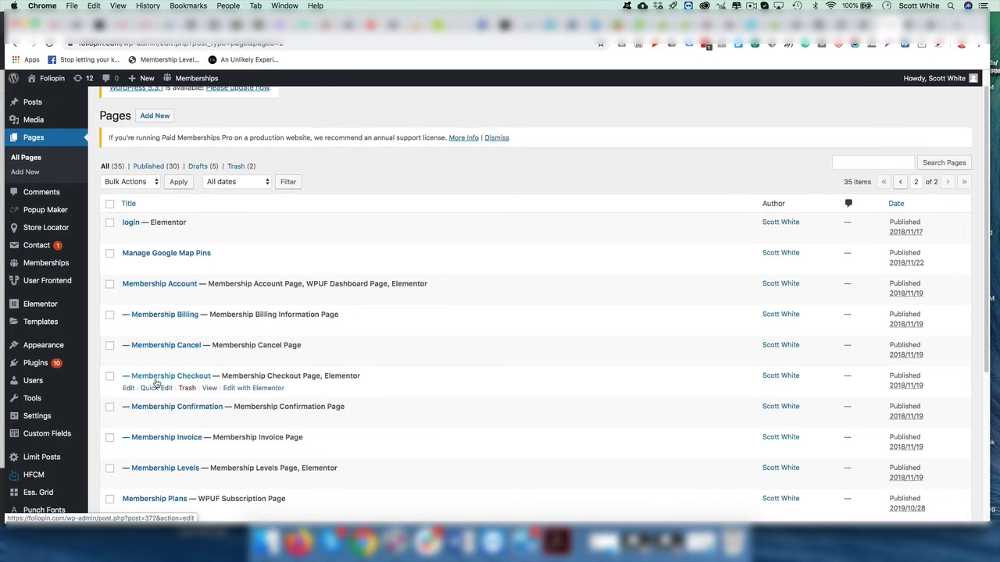
scroll(155, 382, "down", 1)
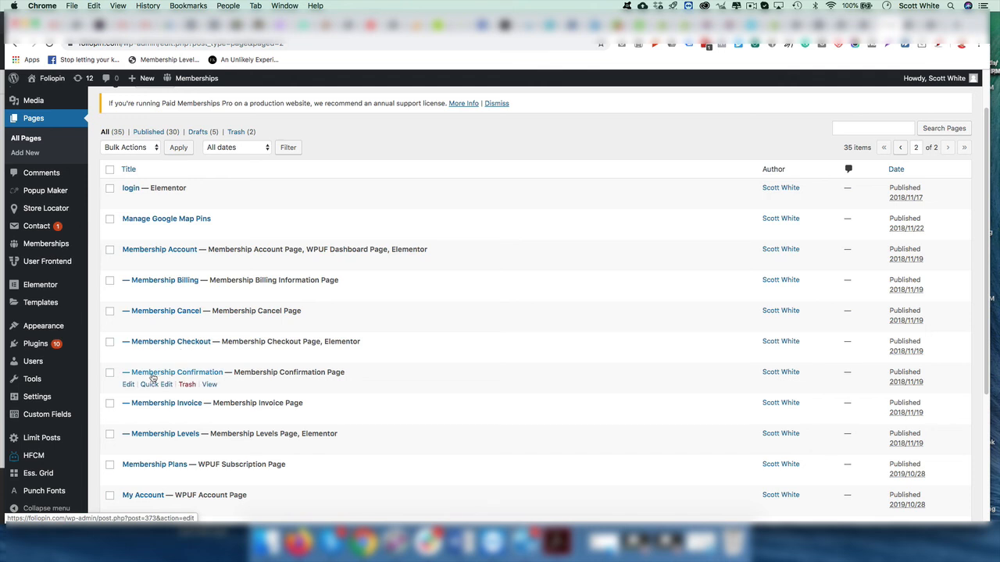
left_click(128, 387)
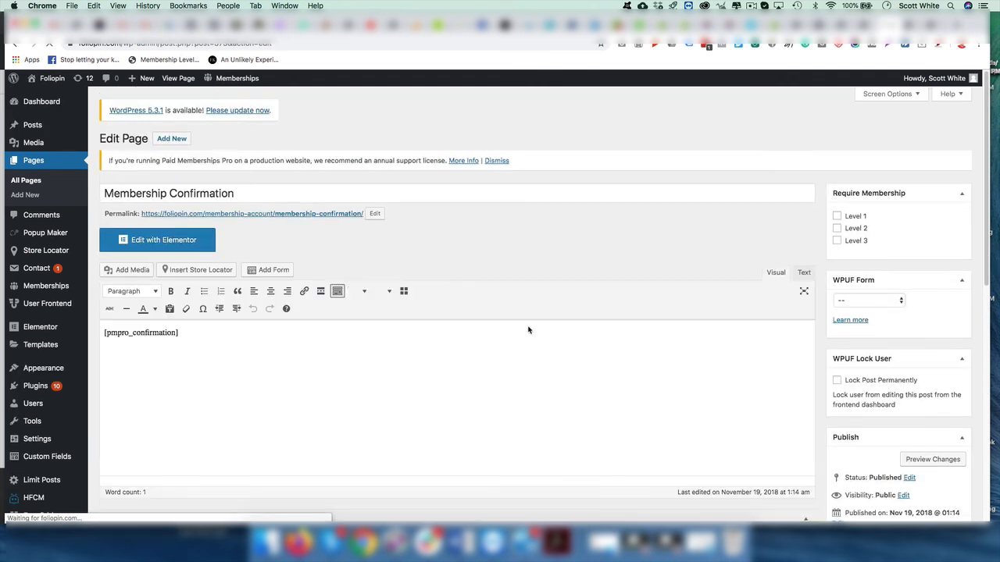
scroll(528, 326, "down", 2)
left_click(208, 268)
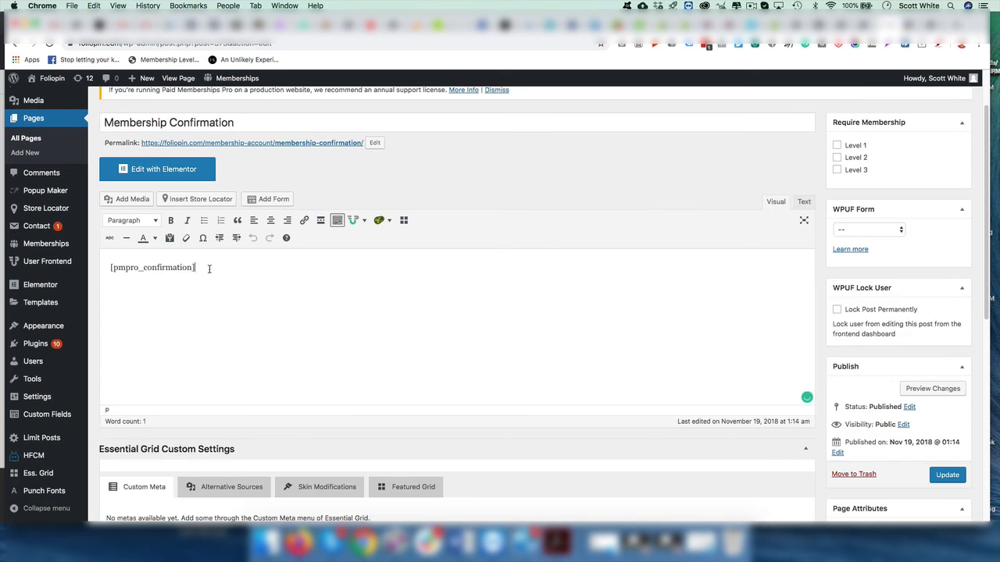
Add the shortcode [hfcm id="4"] on a new line below [pmpro_confirmation] and update the Membership Confirmation page.
key("Return")
type("[hfcm id=\"4\"]")
left_click(948, 474)
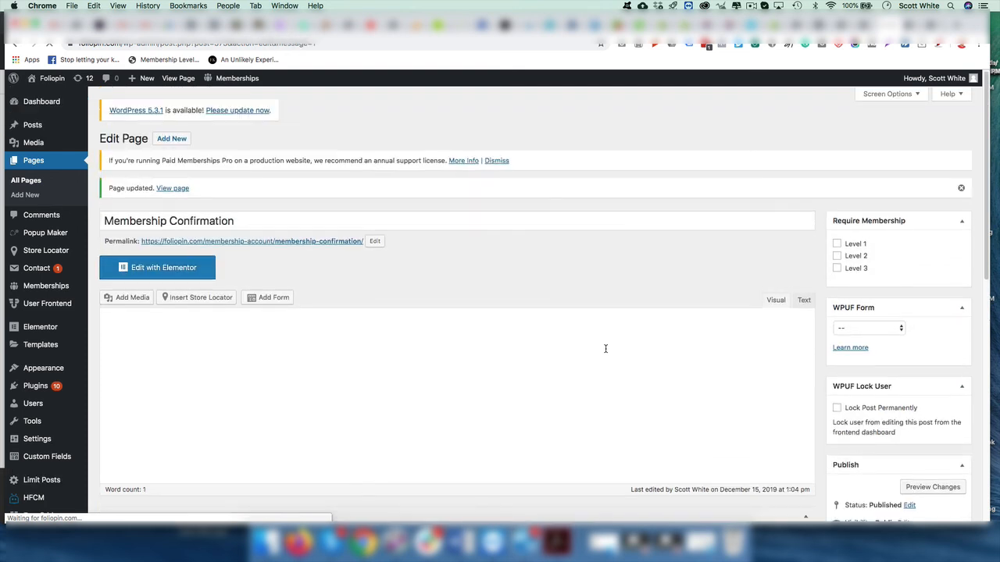
Open the live Membership Confirmation page in a new tab and check its Purchase event with Facebook Pixel Helper.
right_click(312, 243)
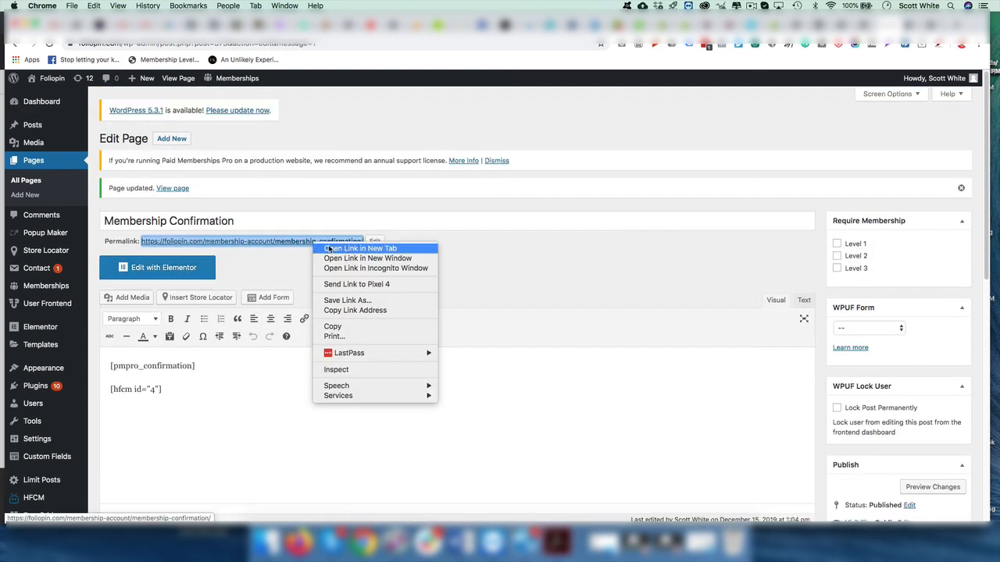
left_click(329, 249)
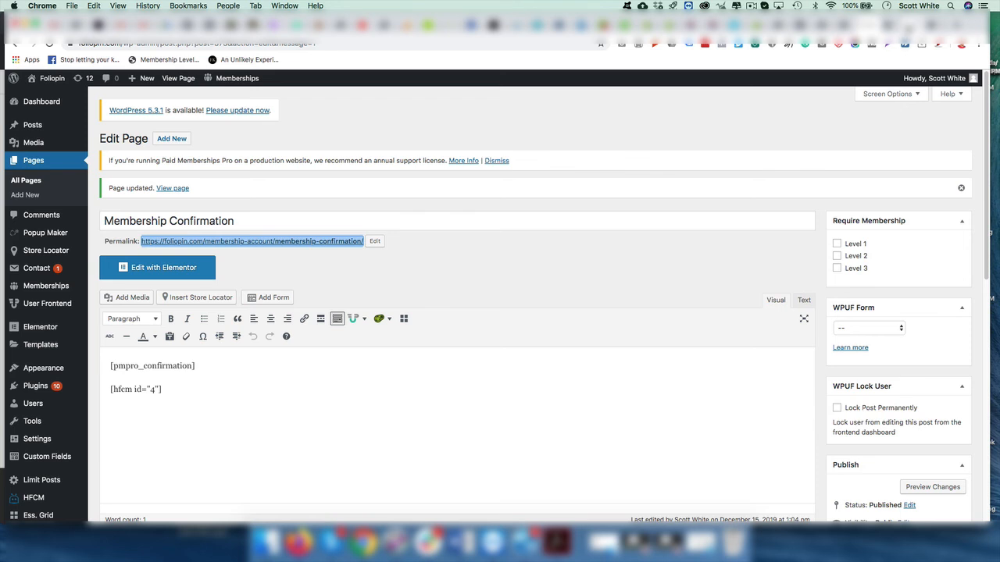
left_click(910, 26)
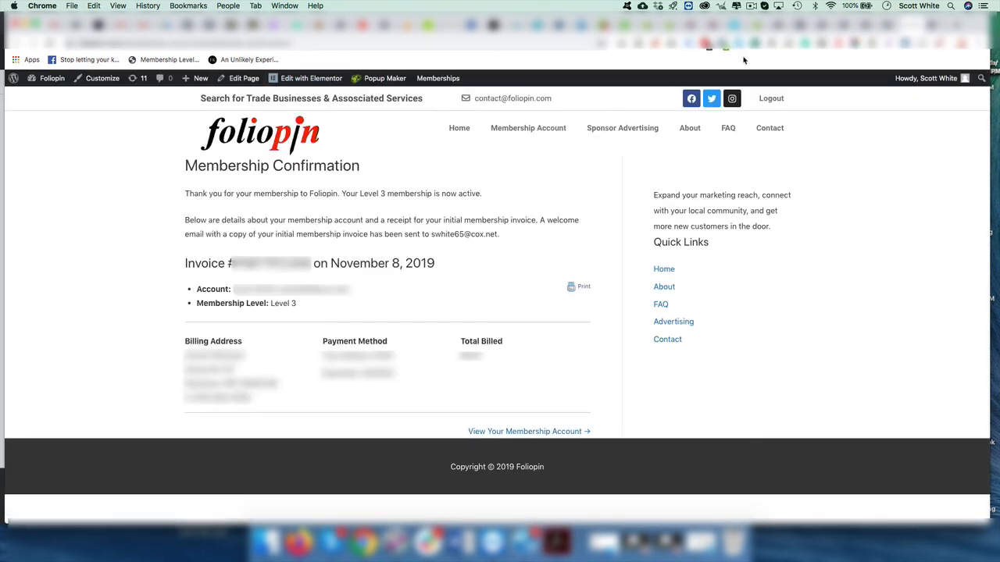
left_click(726, 47)
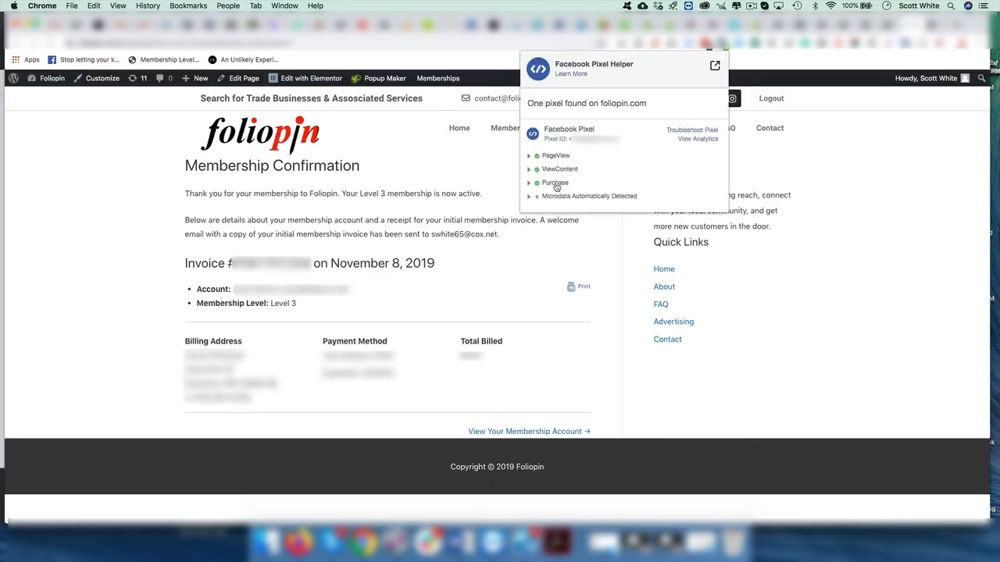
left_click(423, 266)
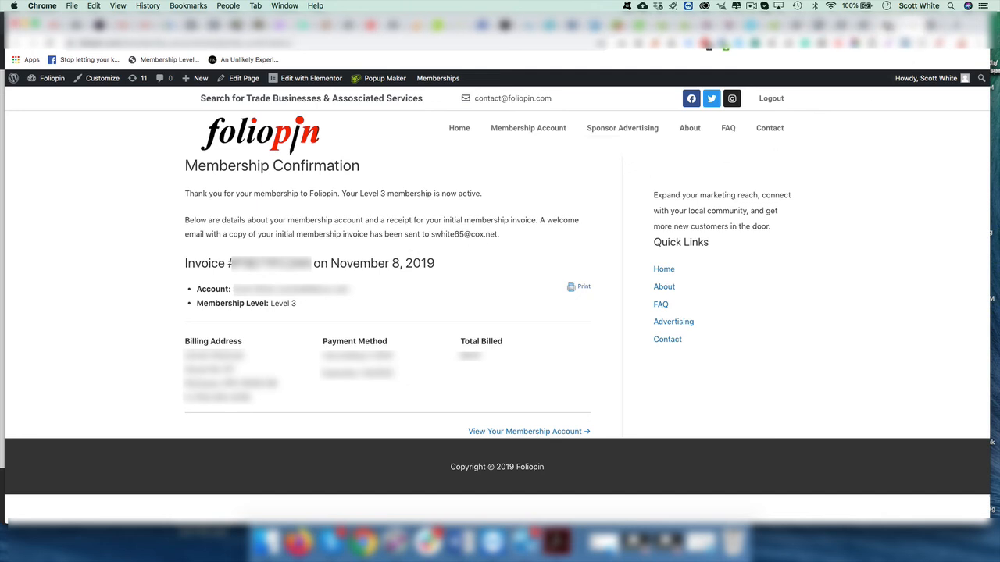
Return to the Membership Confirmation page editor and open the list of all HFCM snippets.
left_click(884, 29)
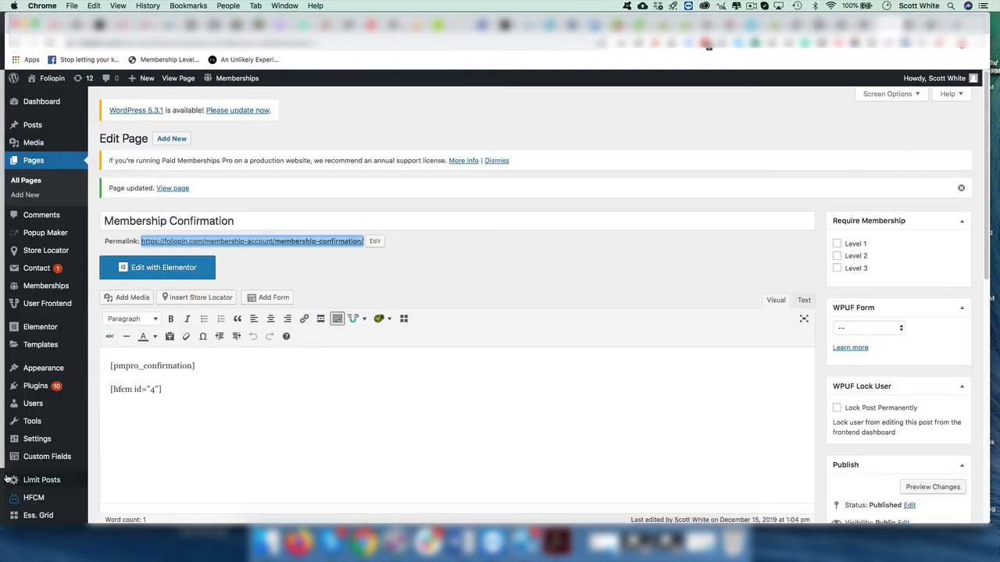
mouse_move(26, 511)
left_click(101, 477)
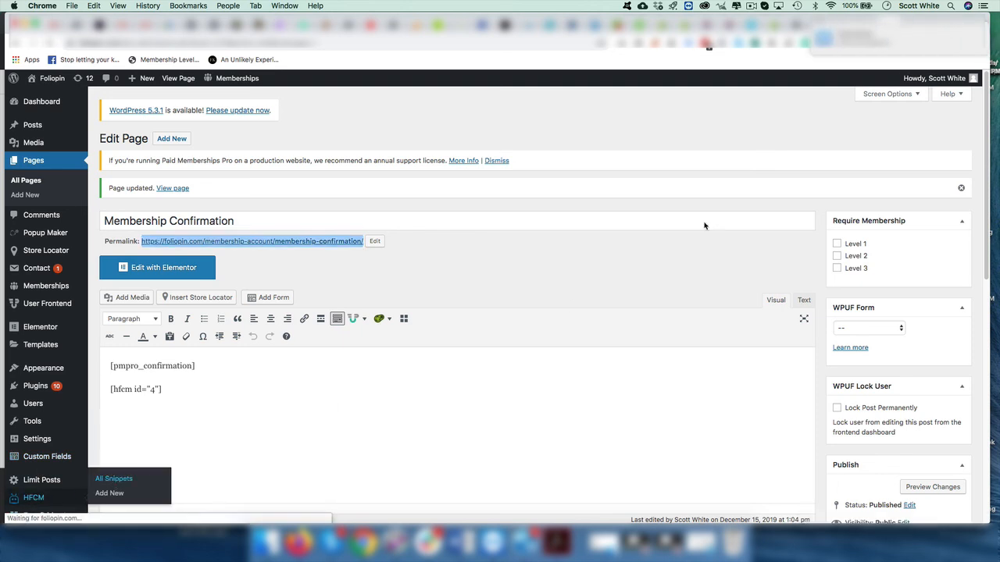